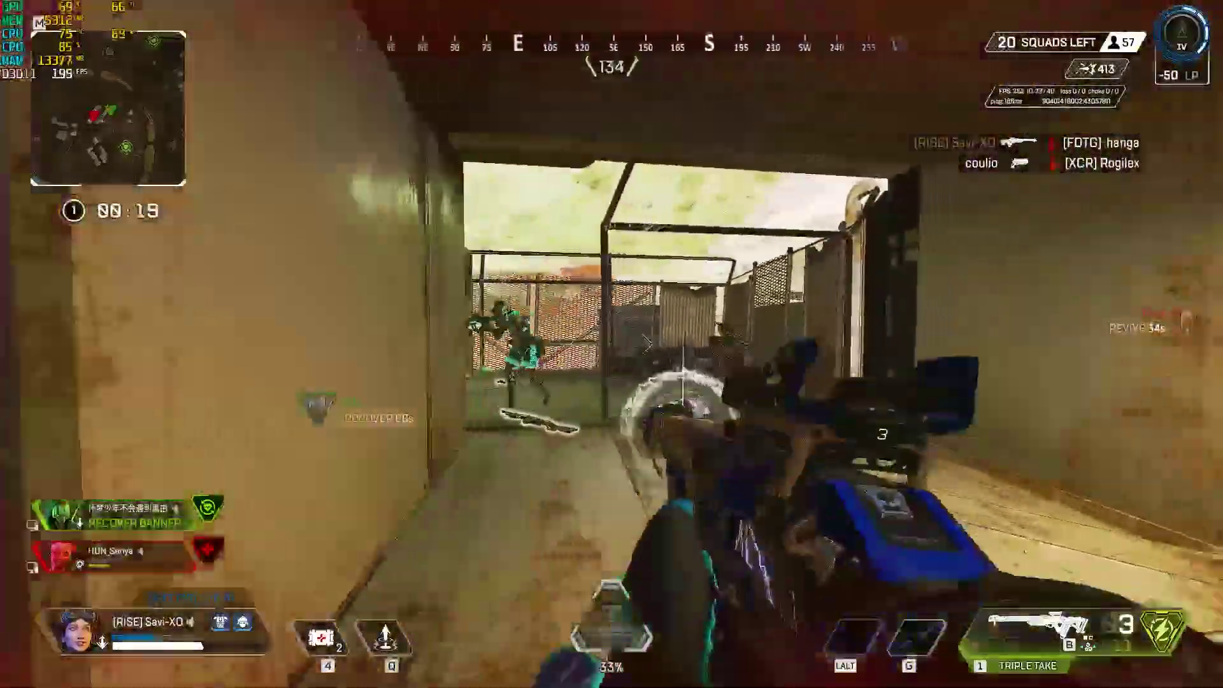
{"action": "left_click", "coordinate": [612, 344]}
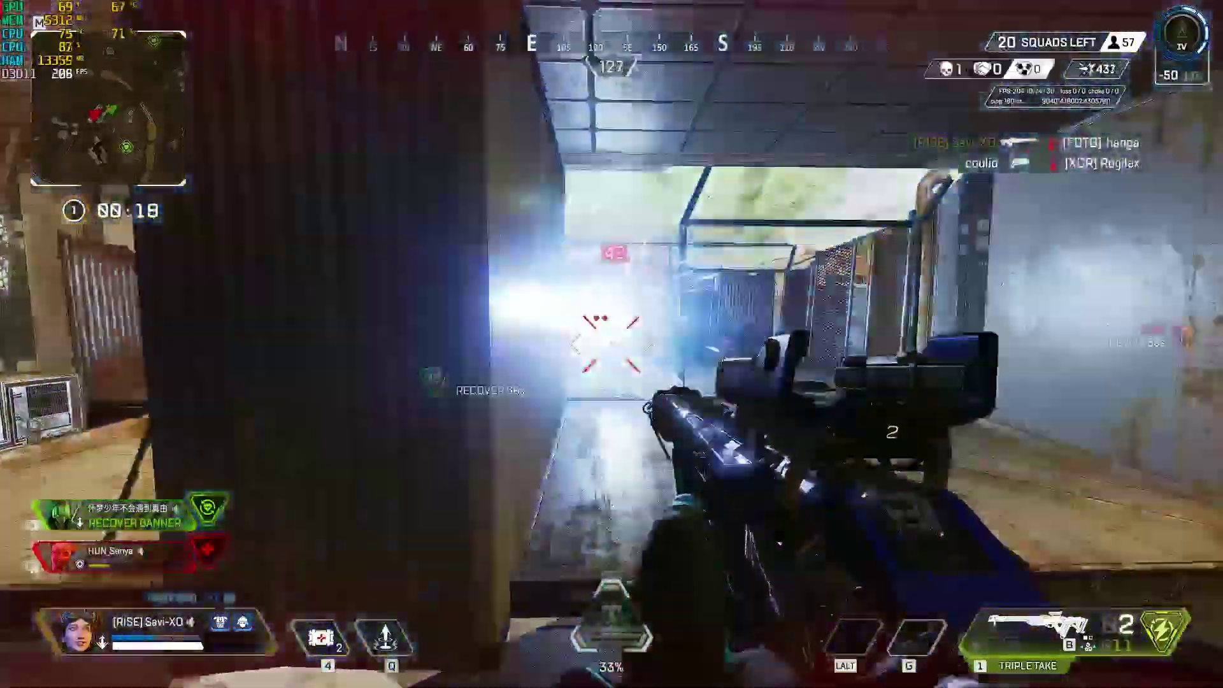
{"action": "key", "text": "f"}
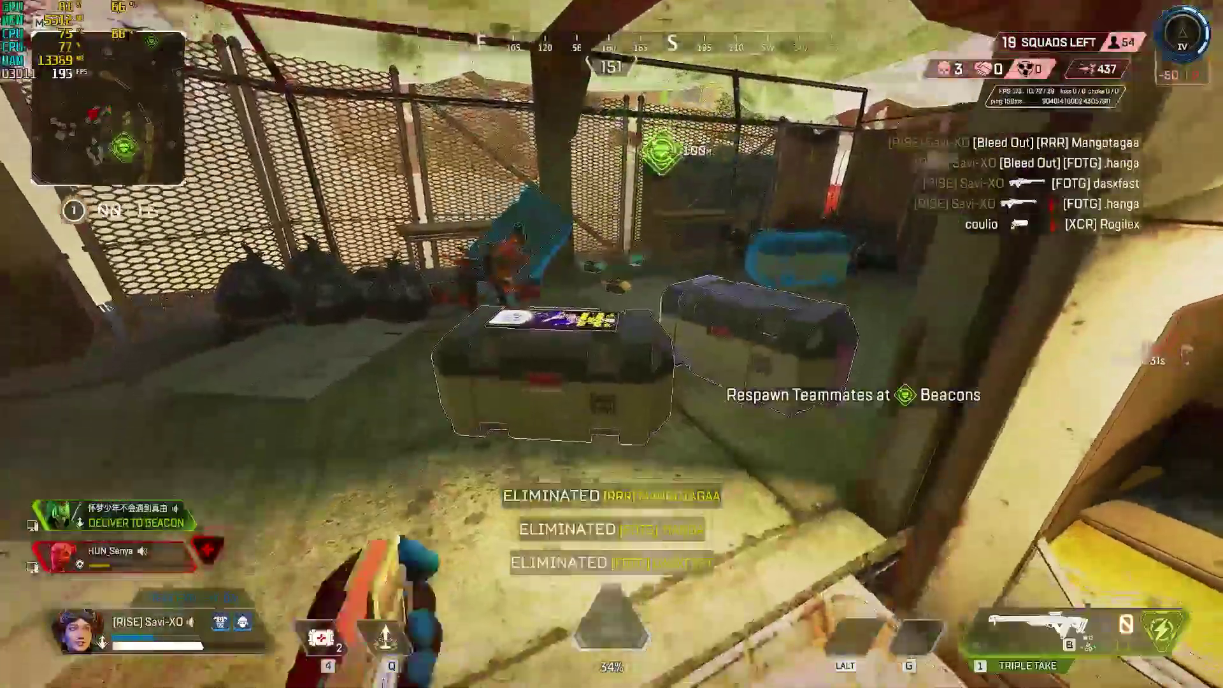
{"action": "key", "text": "2"}
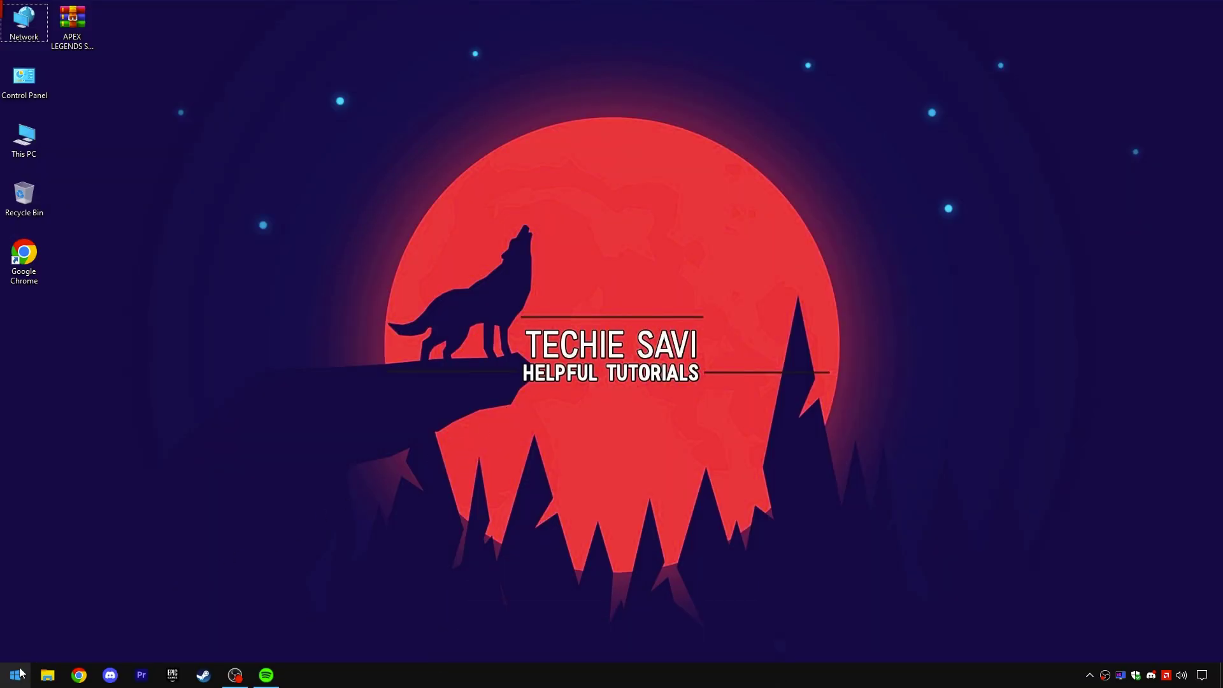
Step: Check for Windows updates in the Windows Settings and close the Settings window
{"action": "right_click", "coordinate": [15, 676]}
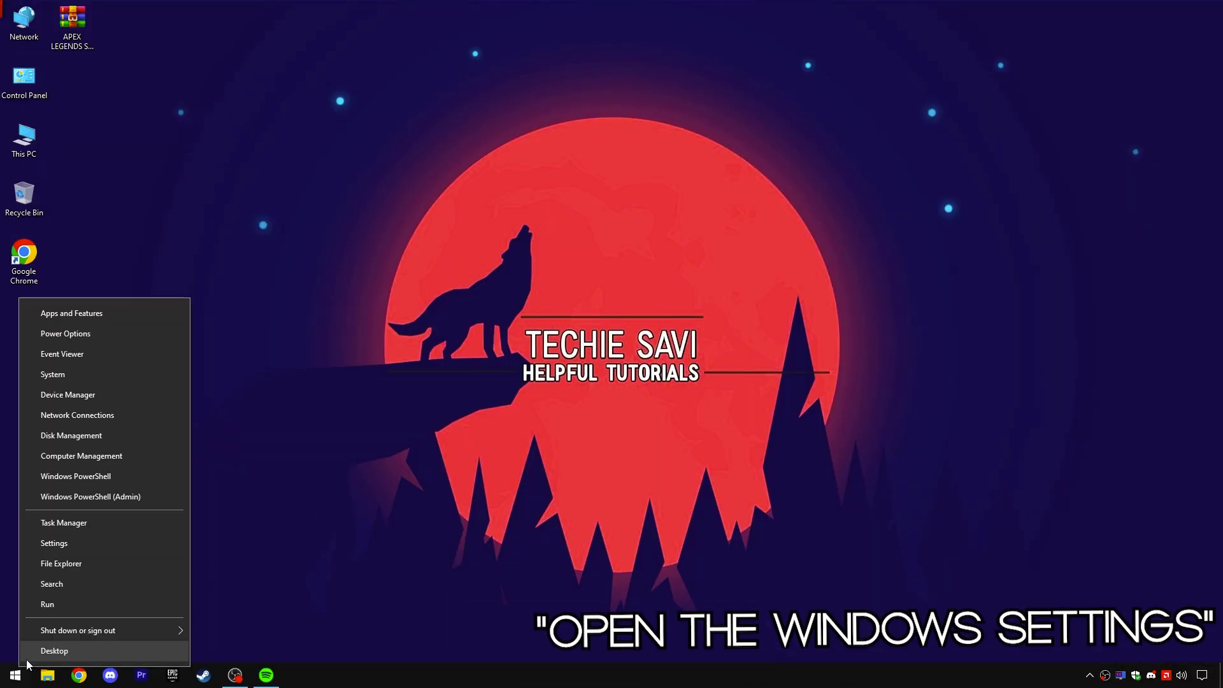
{"action": "left_click", "coordinate": [64, 544]}
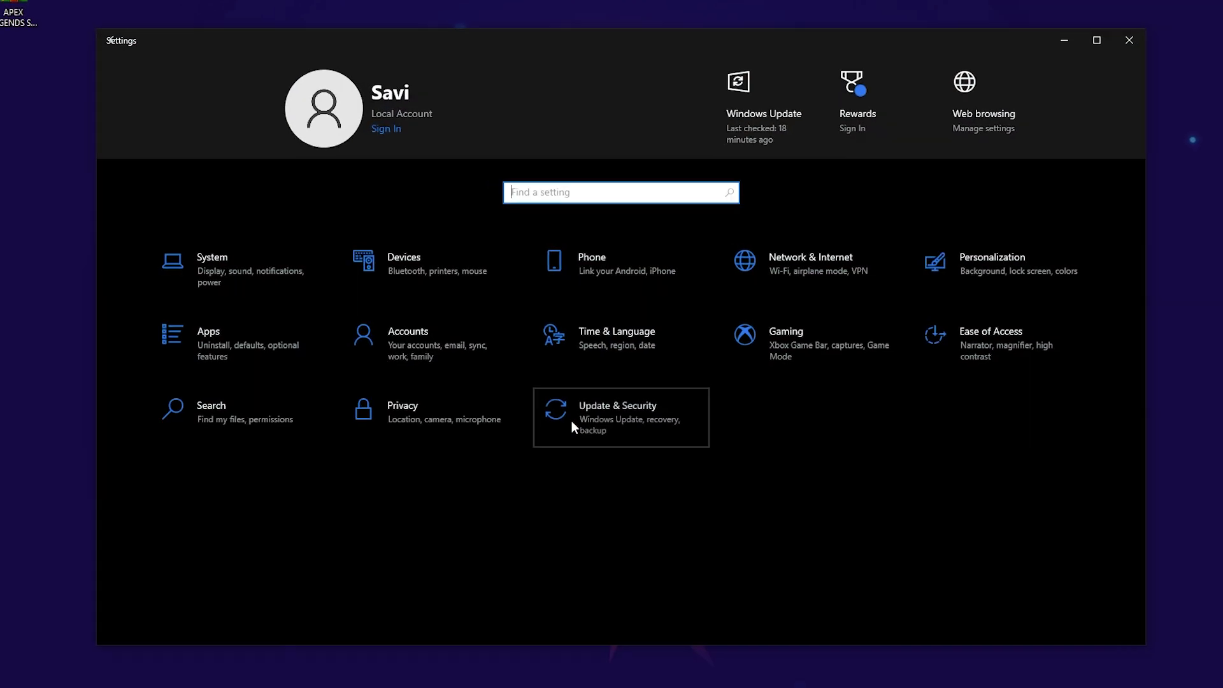
{"action": "left_click", "coordinate": [573, 398]}
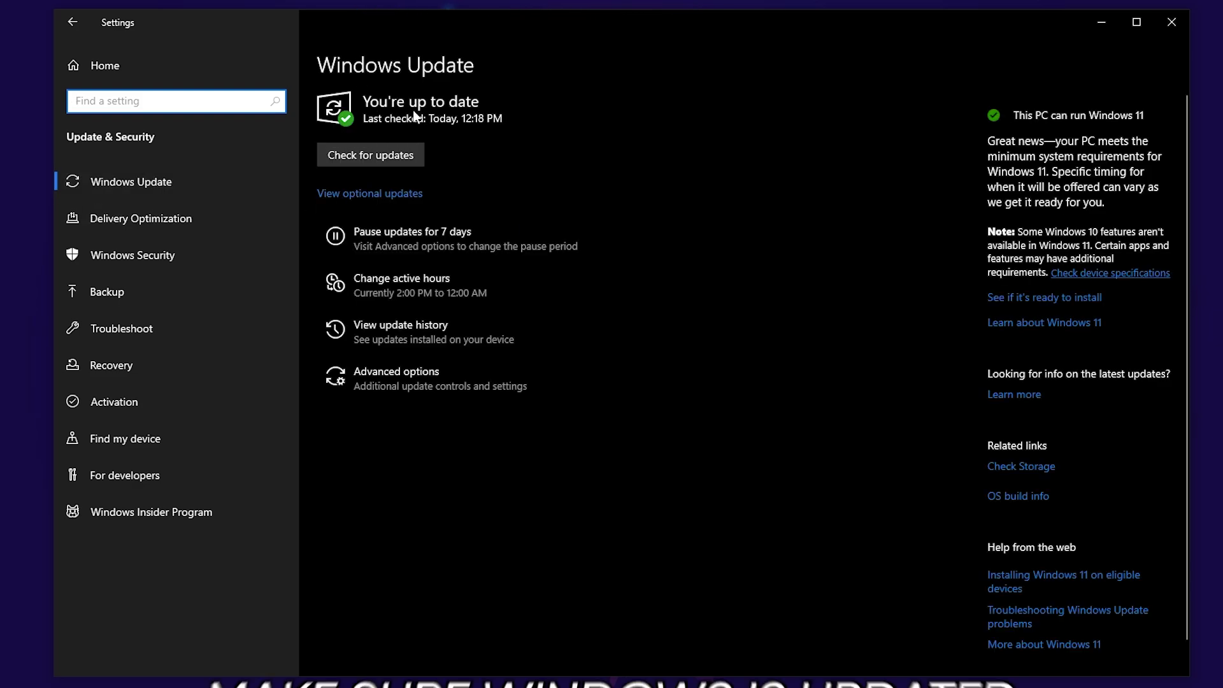
{"action": "left_click", "coordinate": [367, 153]}
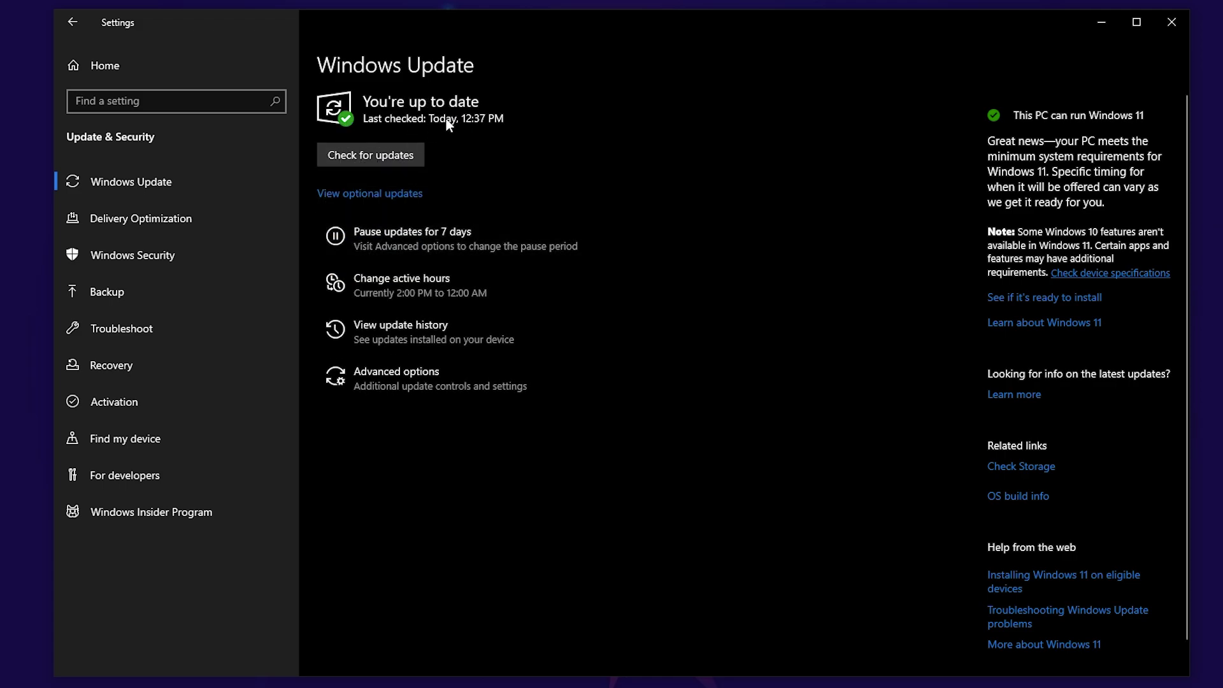
{"action": "left_click", "coordinate": [1172, 22]}
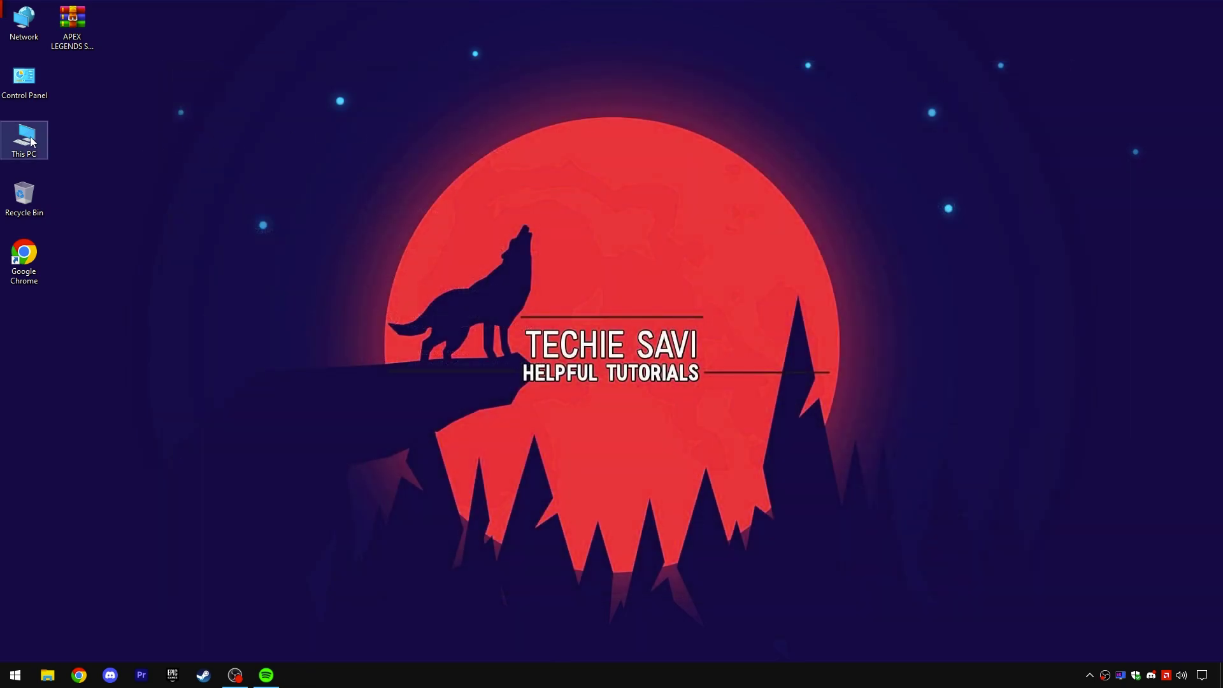
Step: In File Explorer, open the folder Saved Games > Respawn > Apex > local inside the user's folder on drive C
{"action": "double_click", "coordinate": [31, 141]}
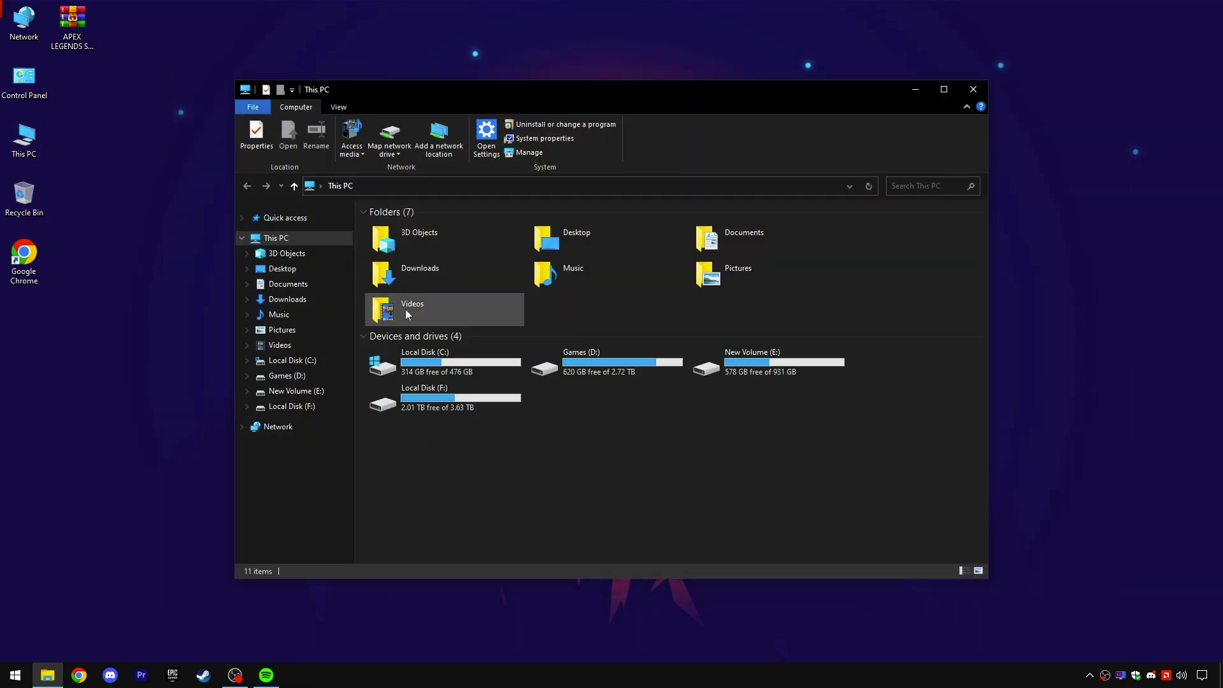
{"action": "left_click", "coordinate": [433, 358]}
{"action": "double_click", "coordinate": [433, 358]}
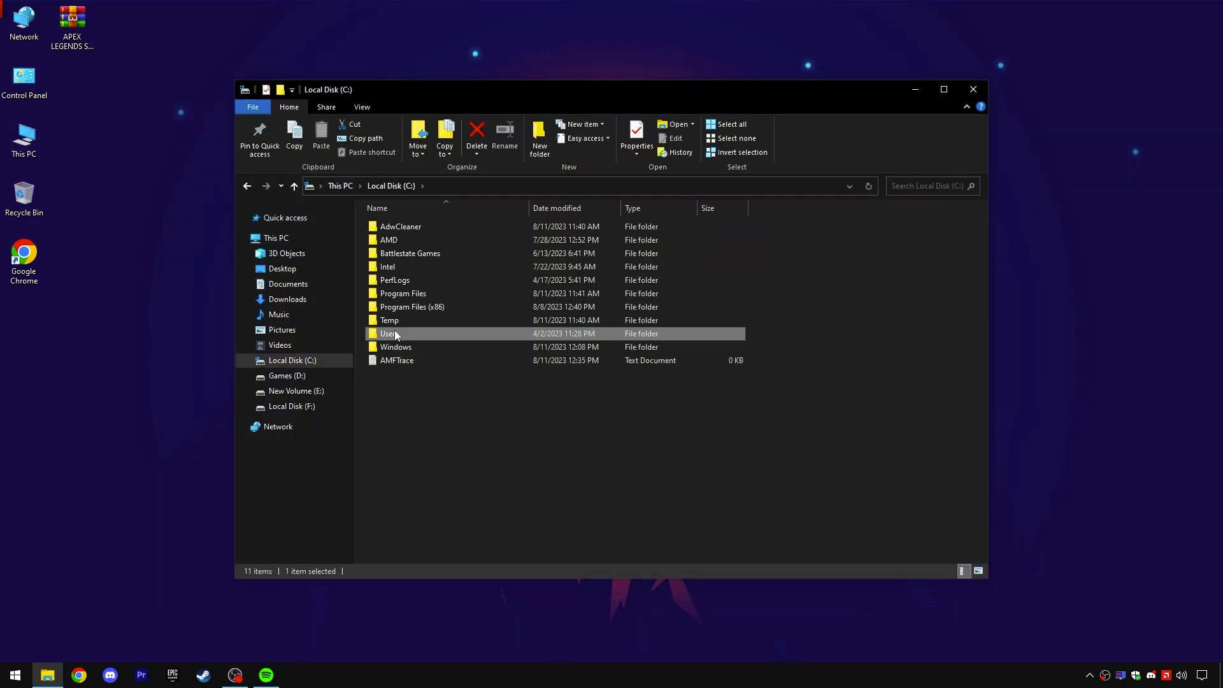
{"action": "double_click", "coordinate": [395, 331]}
{"action": "double_click", "coordinate": [386, 240]}
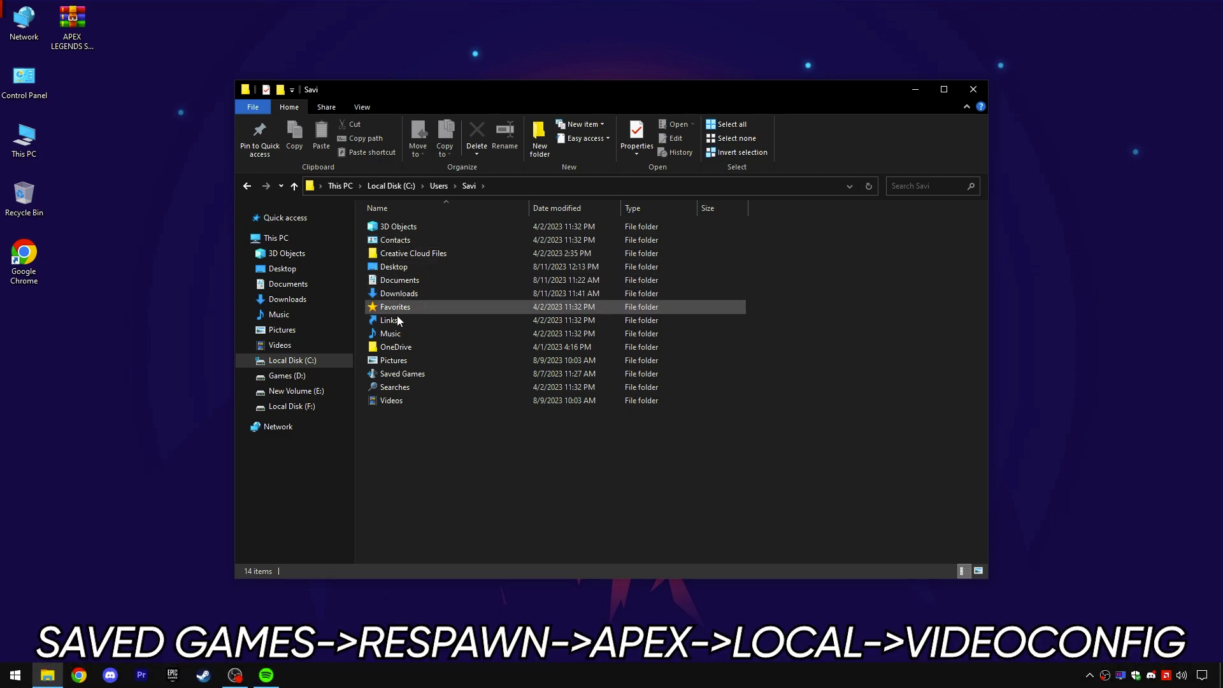
{"action": "double_click", "coordinate": [398, 374]}
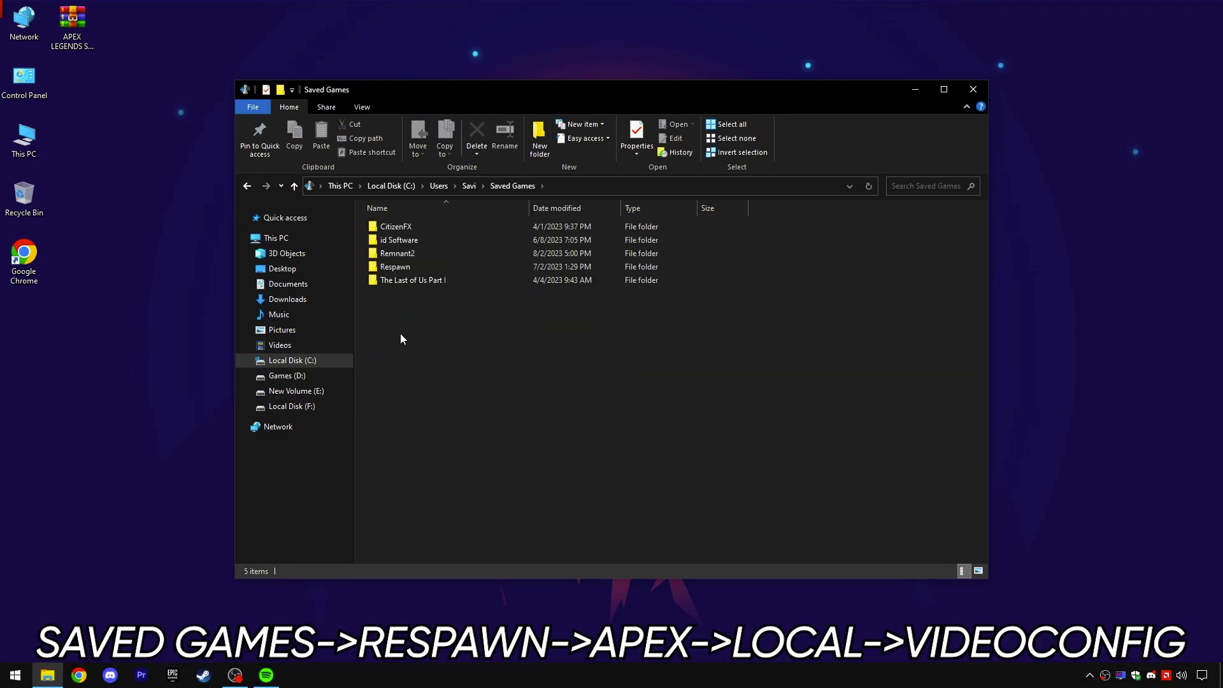
{"action": "double_click", "coordinate": [400, 267]}
{"action": "right_click", "coordinate": [397, 228]}
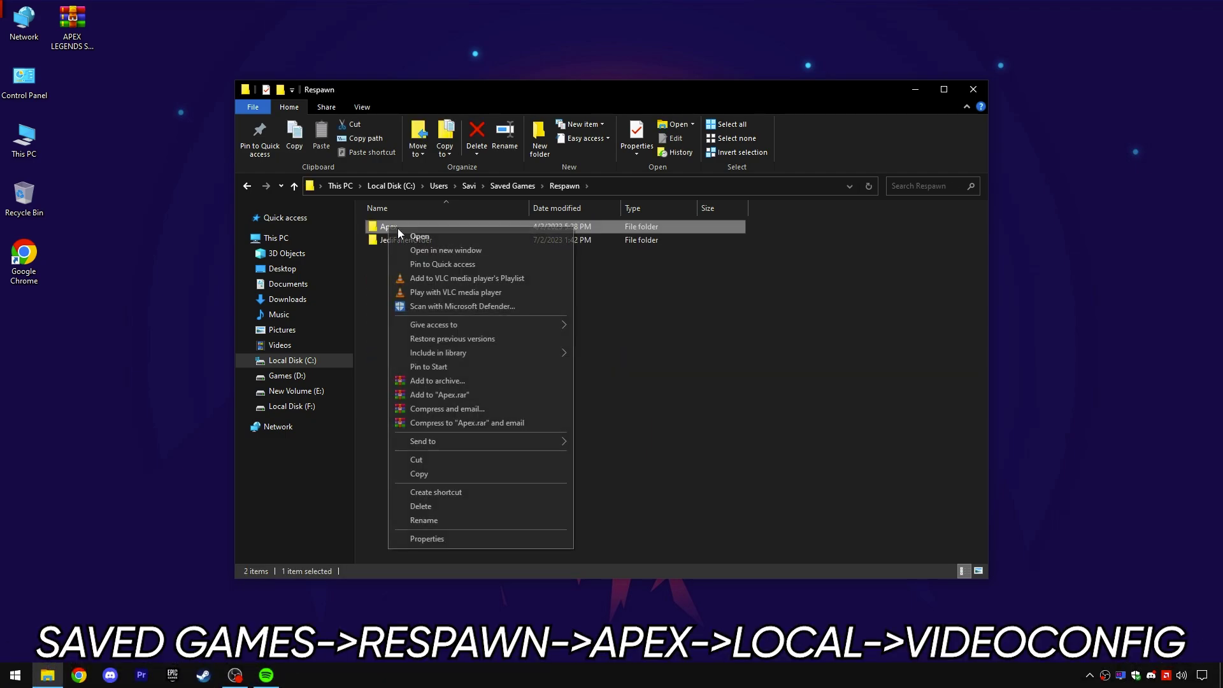
{"action": "left_click", "coordinate": [411, 231]}
{"action": "double_click", "coordinate": [397, 240]}
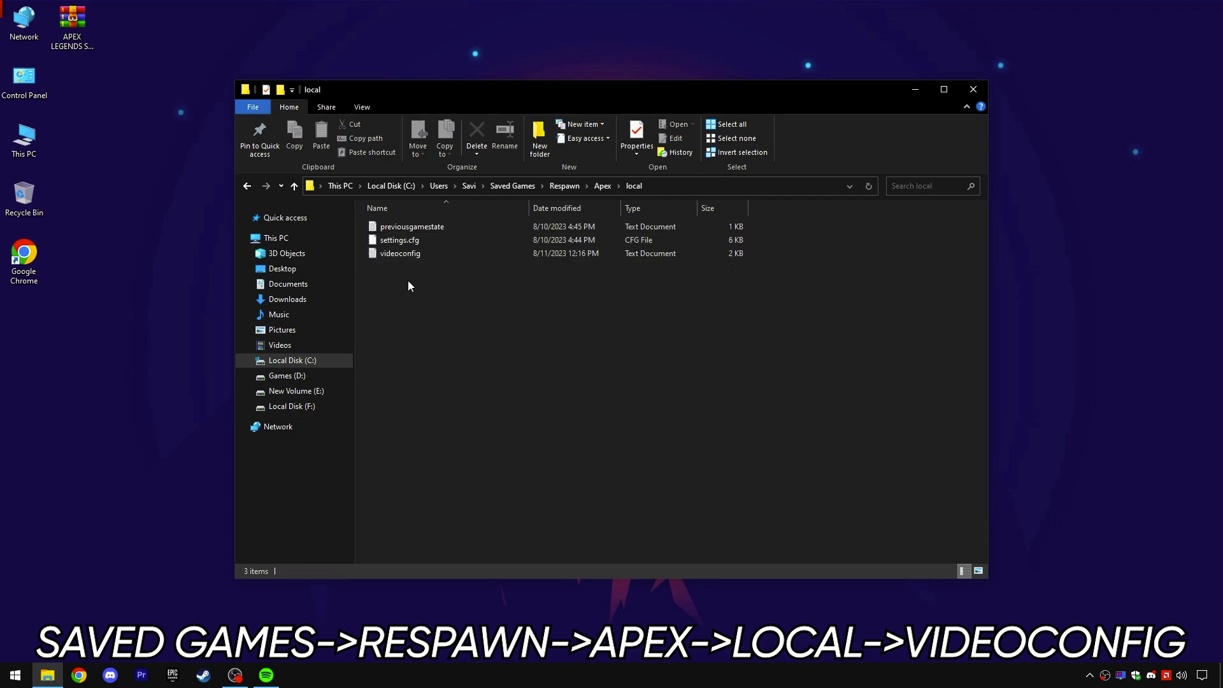
Step: Open the videoconfig file for editing and set volumetric_lighting, volumetric_fog and mat_vsync_mode to 0
{"action": "right_click", "coordinate": [397, 255]}
{"action": "left_click", "coordinate": [431, 293]}
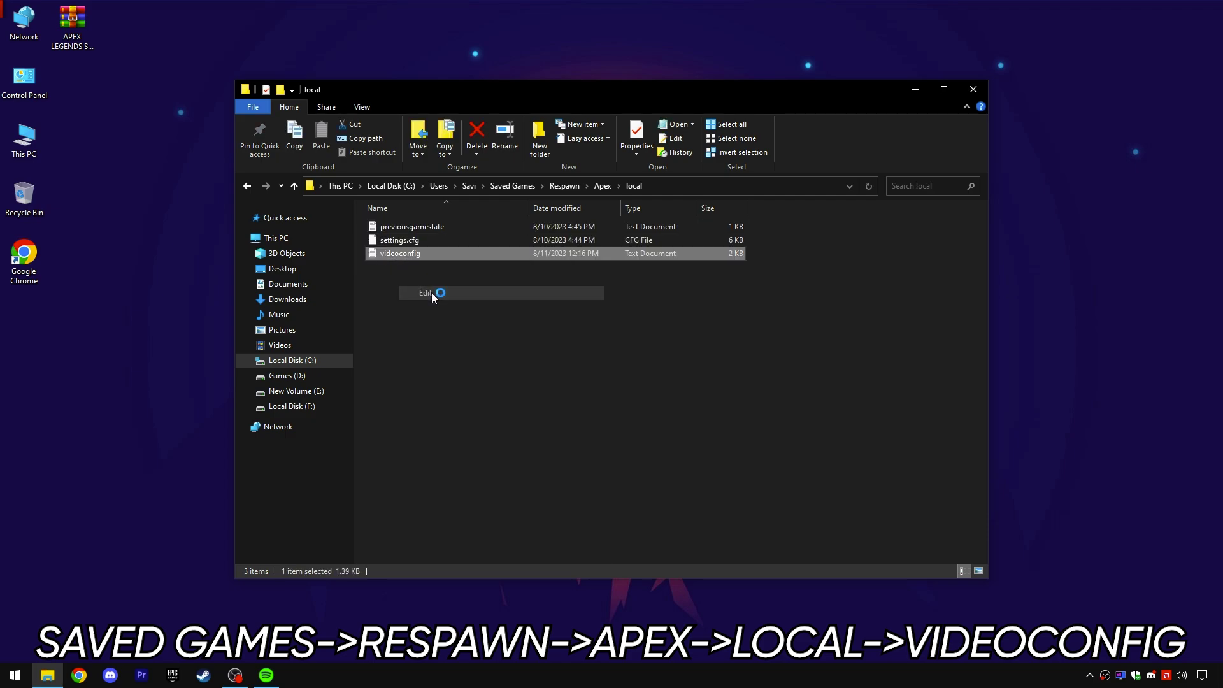
{"action": "left_click_drag", "start_coordinate": [931, 274], "coordinate": [932, 462]}
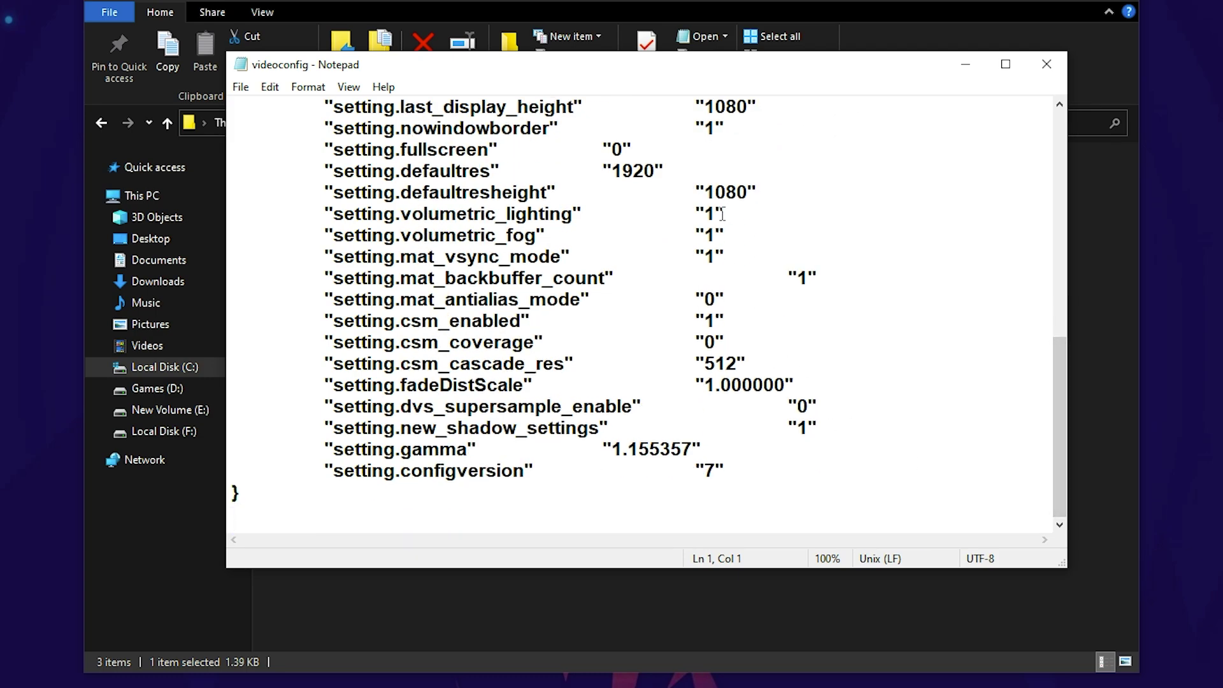
{"action": "left_click_drag", "start_coordinate": [326, 214], "coordinate": [776, 466]}
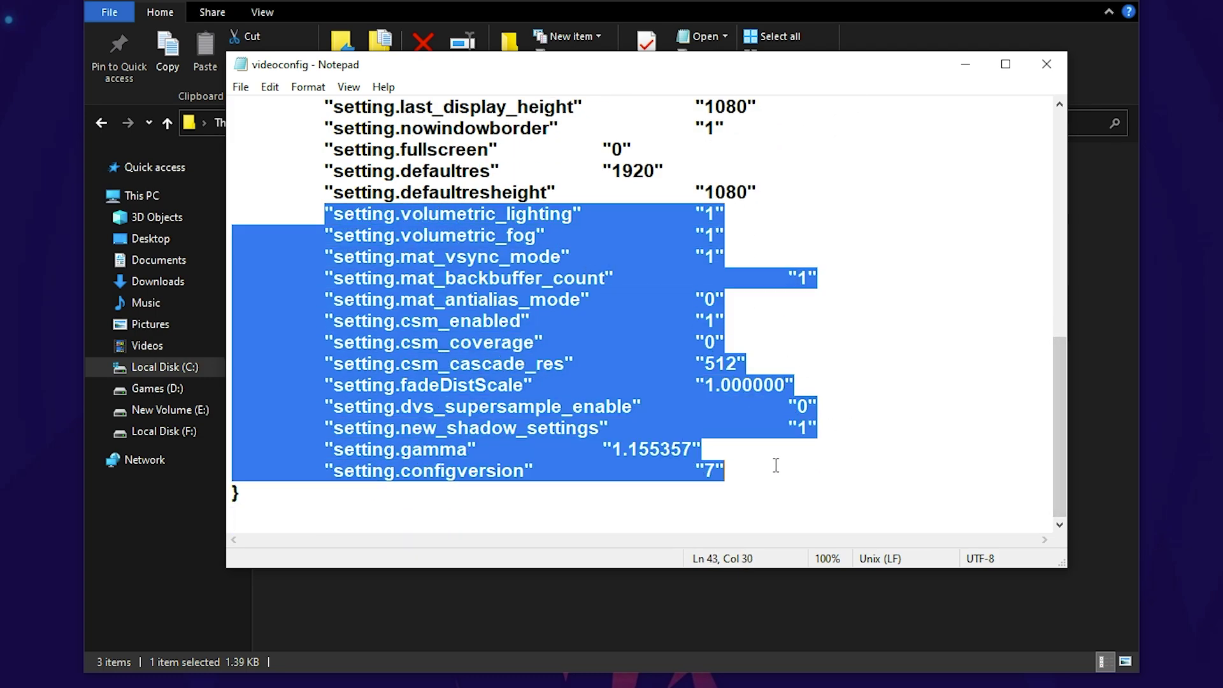
{"action": "left_click", "coordinate": [780, 454]}
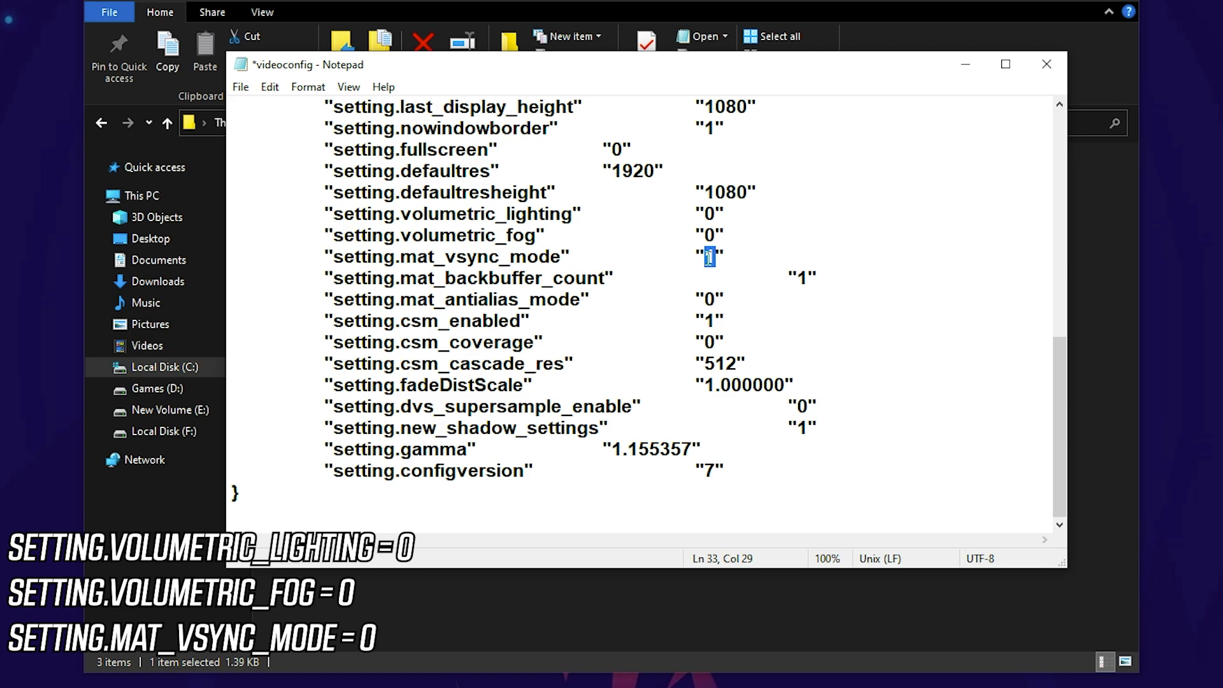
Step: Set setting.csm_enabled to 0 in the videoconfig file, then save and close it
{"action": "left_click_drag", "start_coordinate": [323, 320], "coordinate": [724, 322]}
{"action": "left_click", "coordinate": [724, 322]}
{"action": "left_click", "coordinate": [717, 322]}
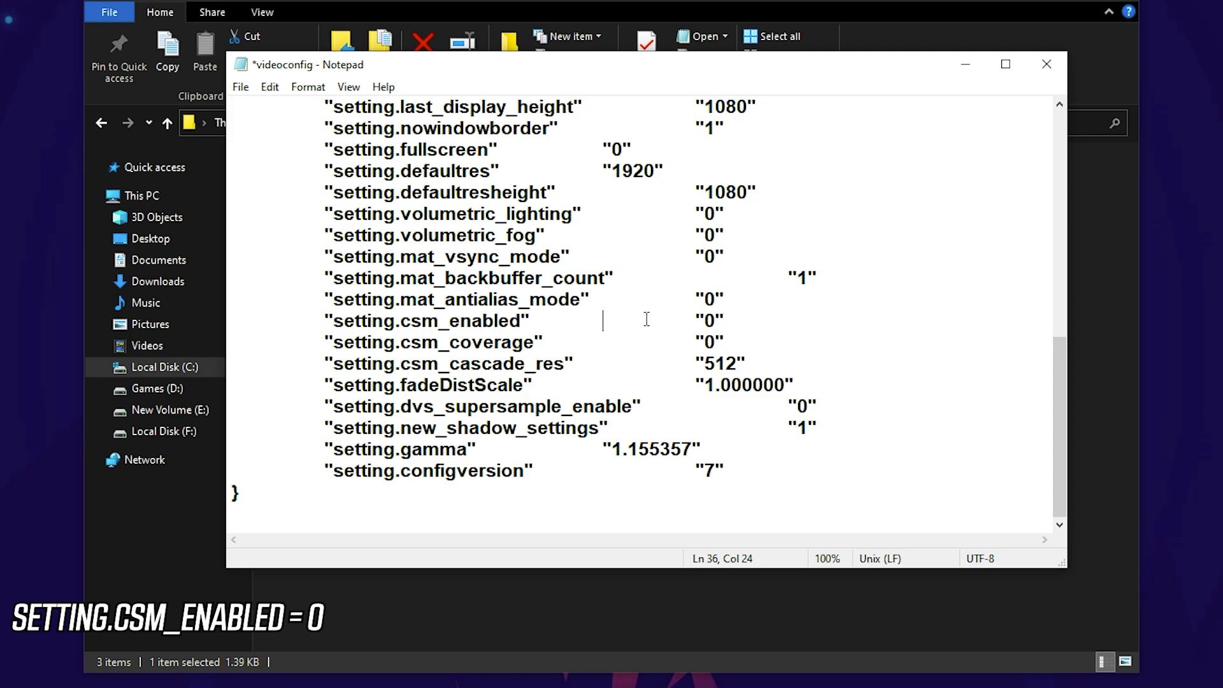
{"action": "left_click", "coordinate": [240, 87]}
{"action": "left_click", "coordinate": [266, 165]}
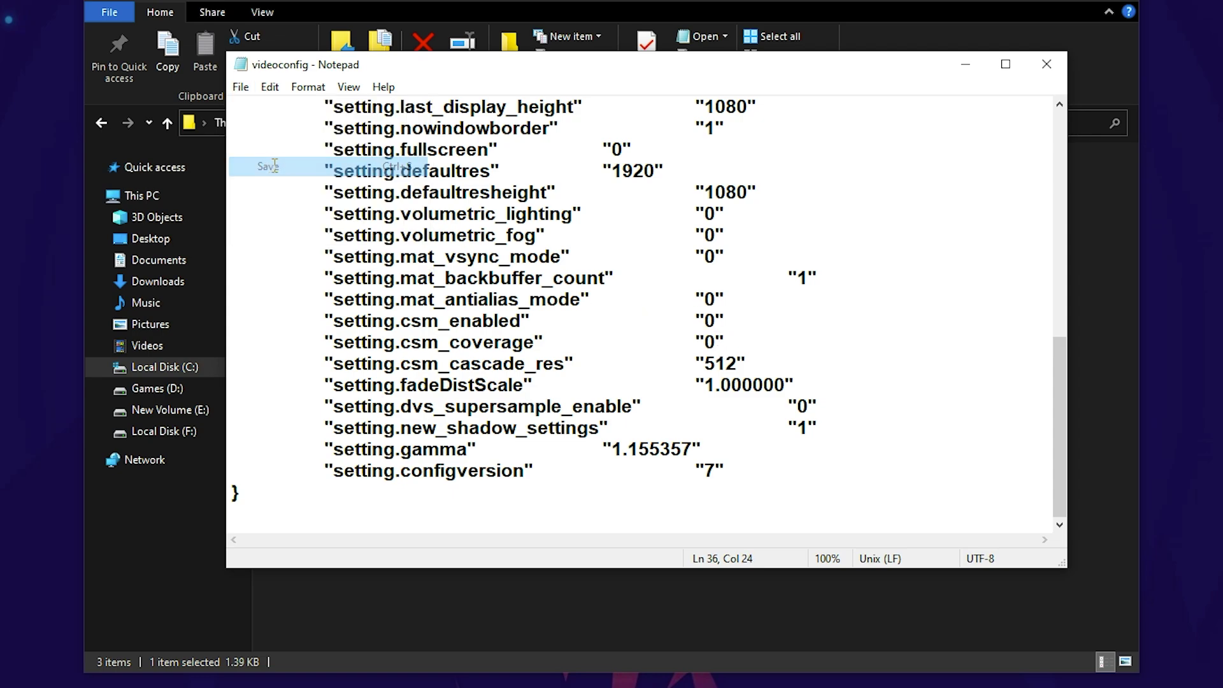
{"action": "left_click", "coordinate": [1047, 64]}
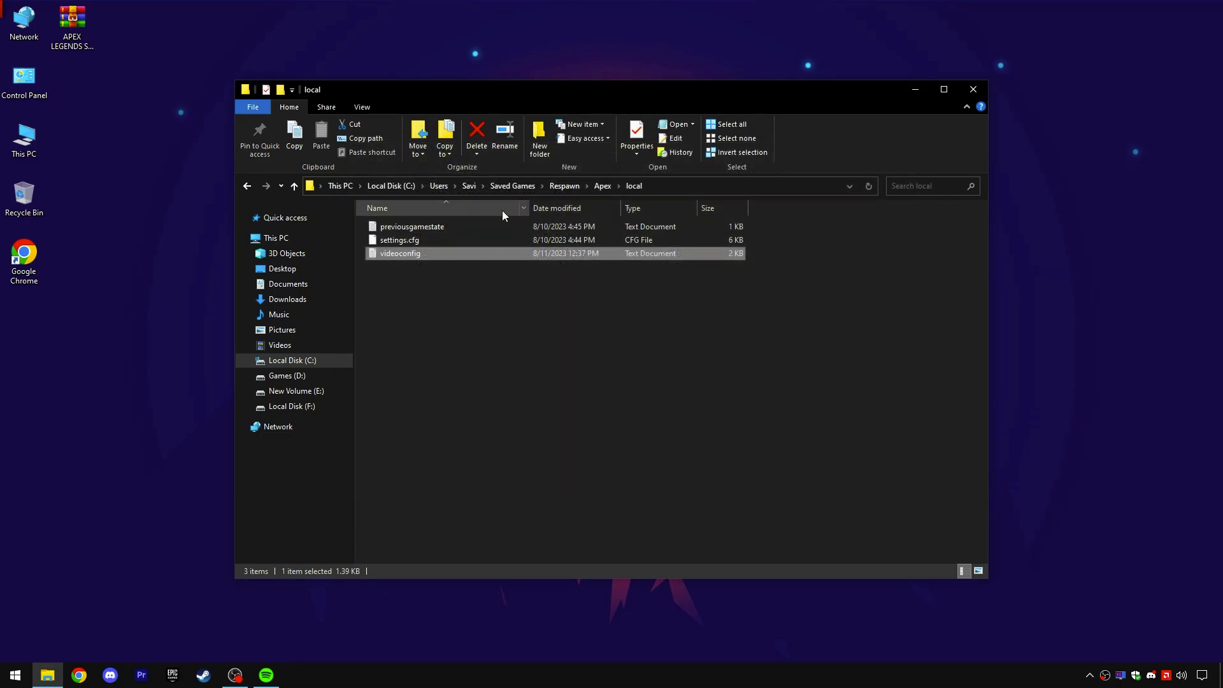
Step: Make the videoconfig file read-only through its properties and close the folder window
{"action": "right_click", "coordinate": [405, 254]}
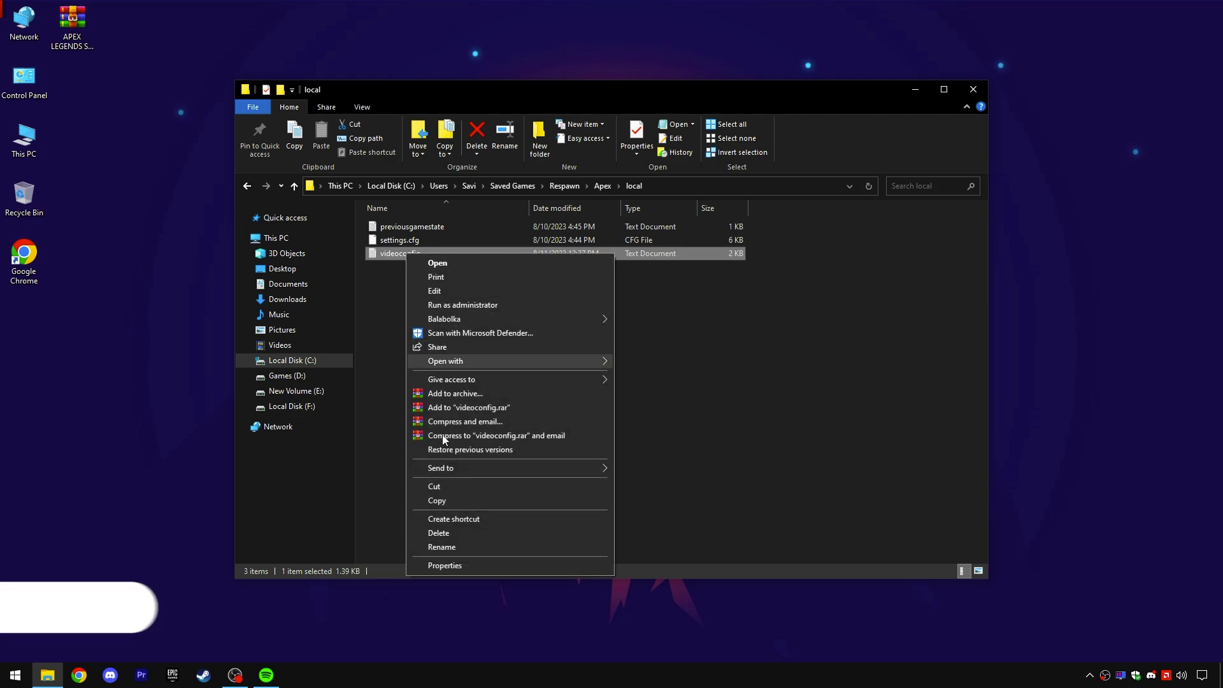
{"action": "left_click", "coordinate": [445, 565]}
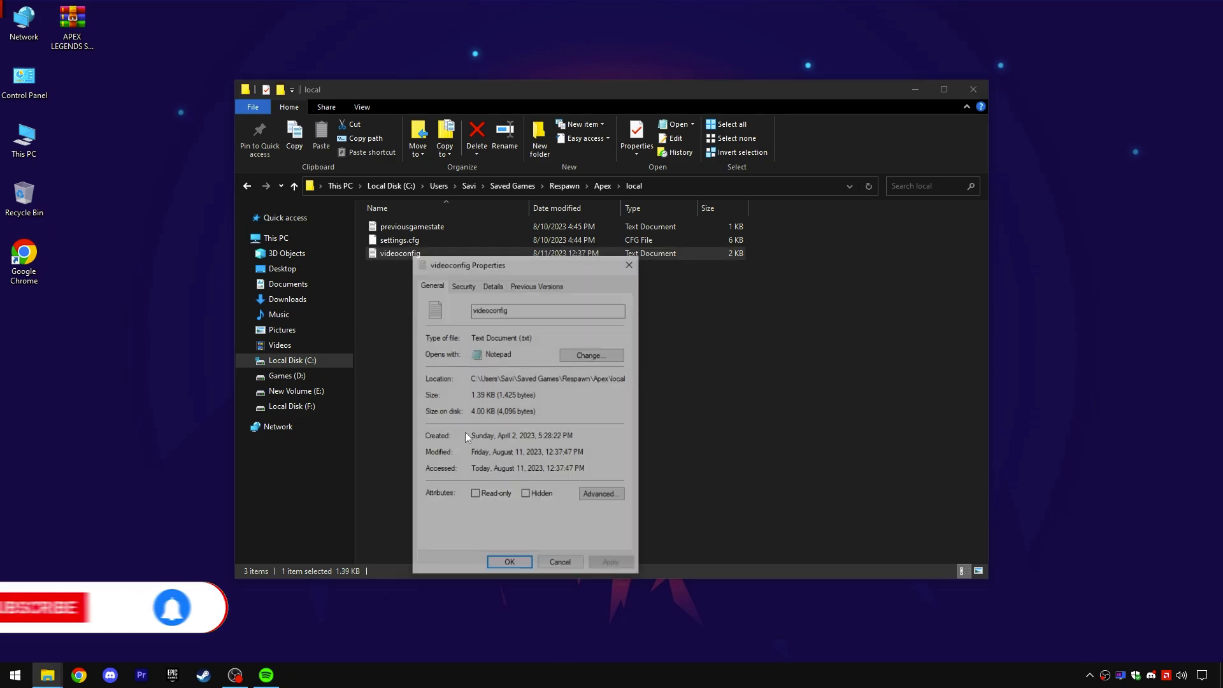
{"action": "left_click_drag", "start_coordinate": [481, 241], "coordinate": [481, 167]}
{"action": "left_click", "coordinate": [475, 397]}
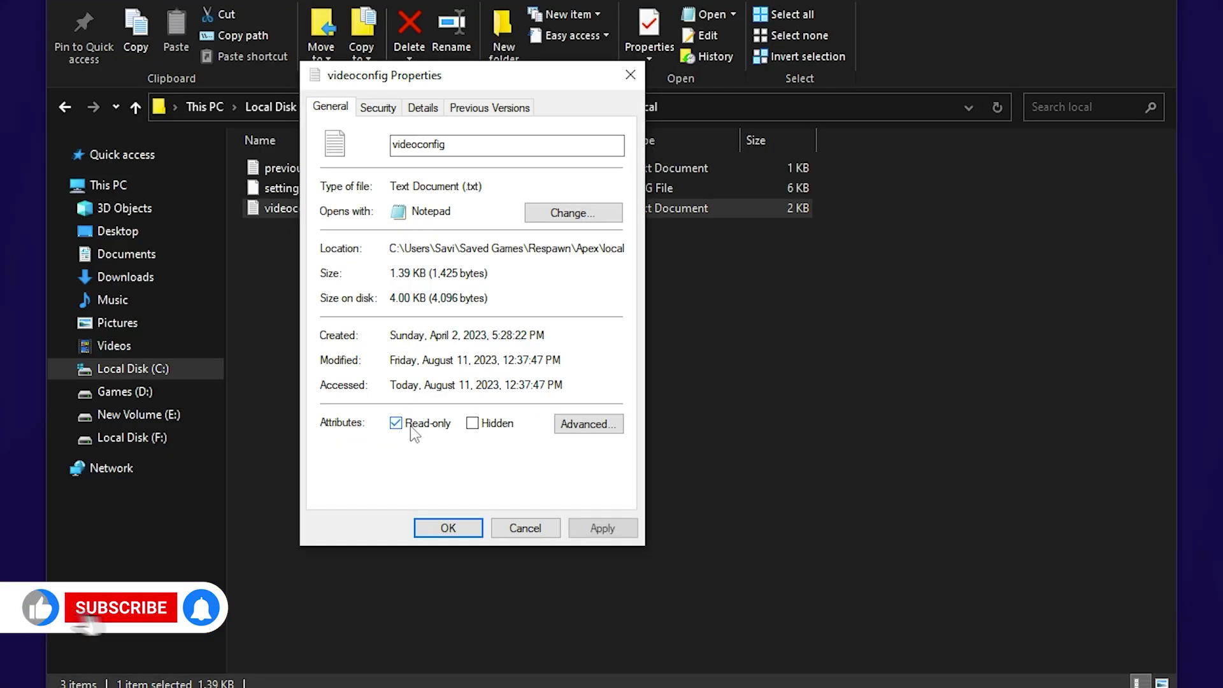
{"action": "left_click", "coordinate": [606, 528]}
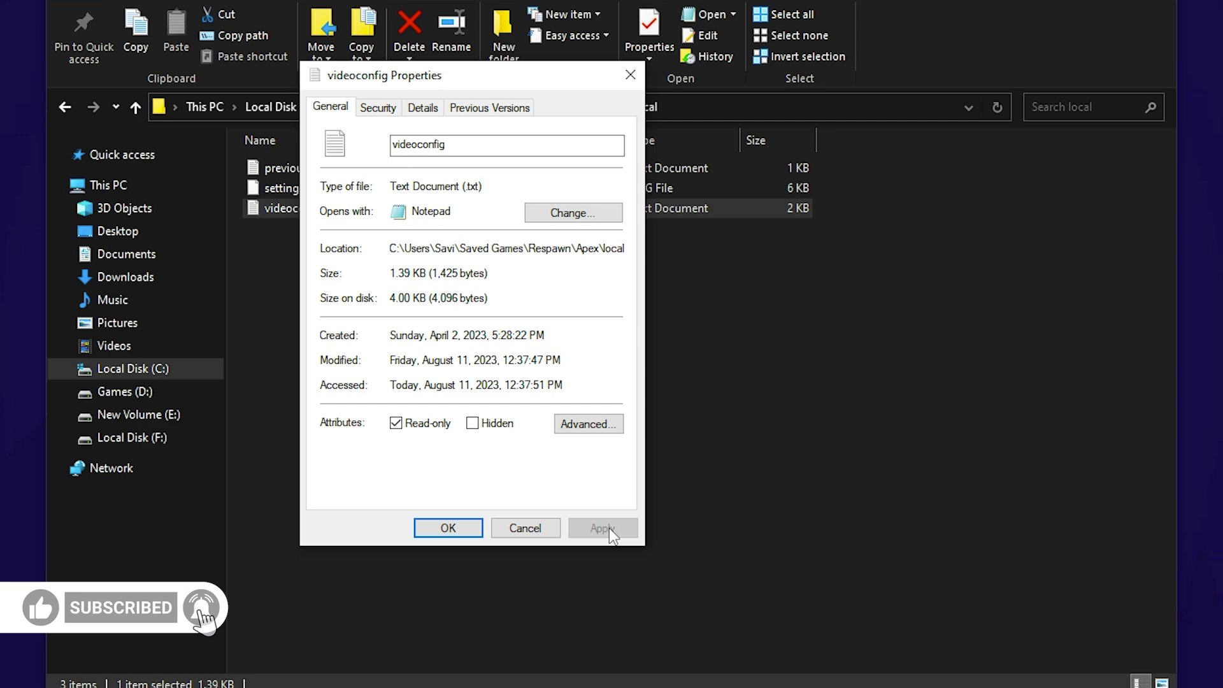
{"action": "left_click", "coordinate": [475, 528]}
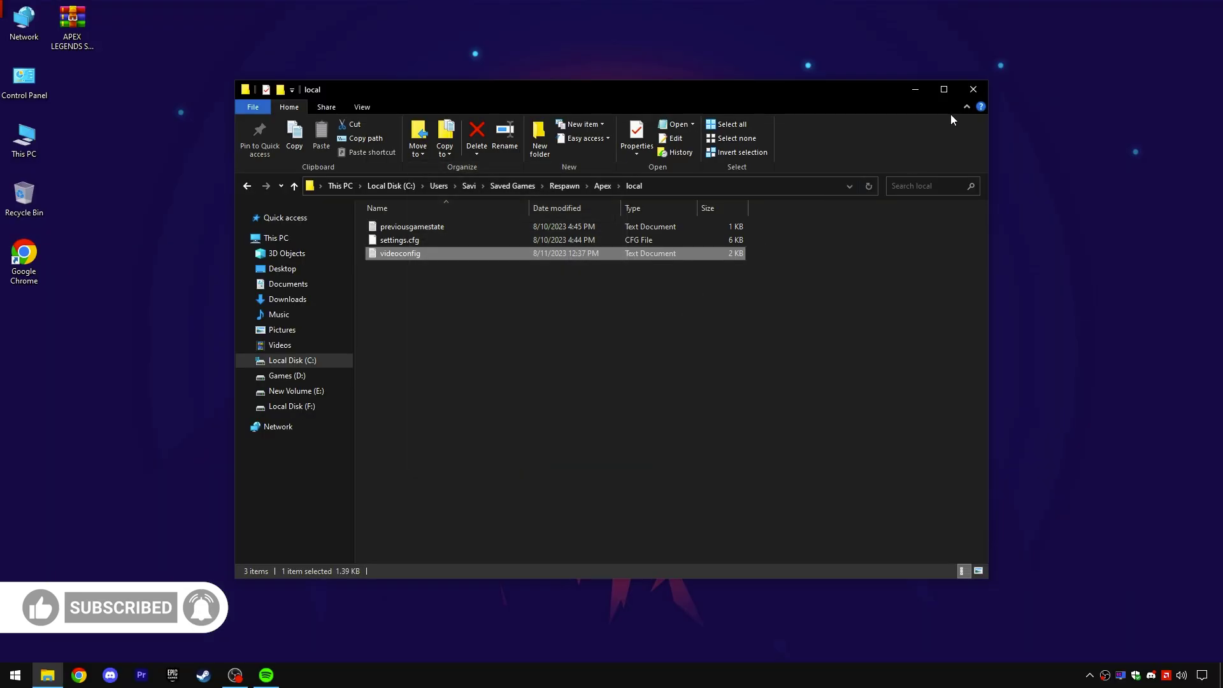
{"action": "left_click", "coordinate": [965, 93]}
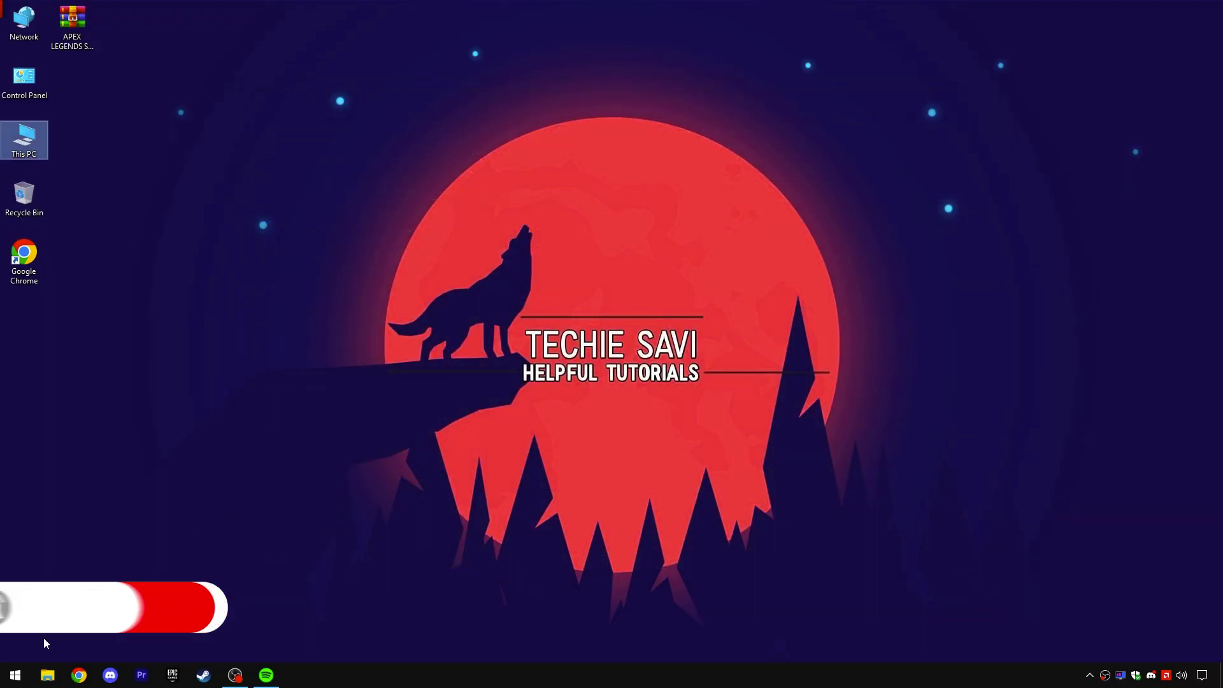
Step: Turn off Xbox Game Bar and turn on Game Mode in the Windows gaming settings
{"action": "right_click", "coordinate": [5, 680]}
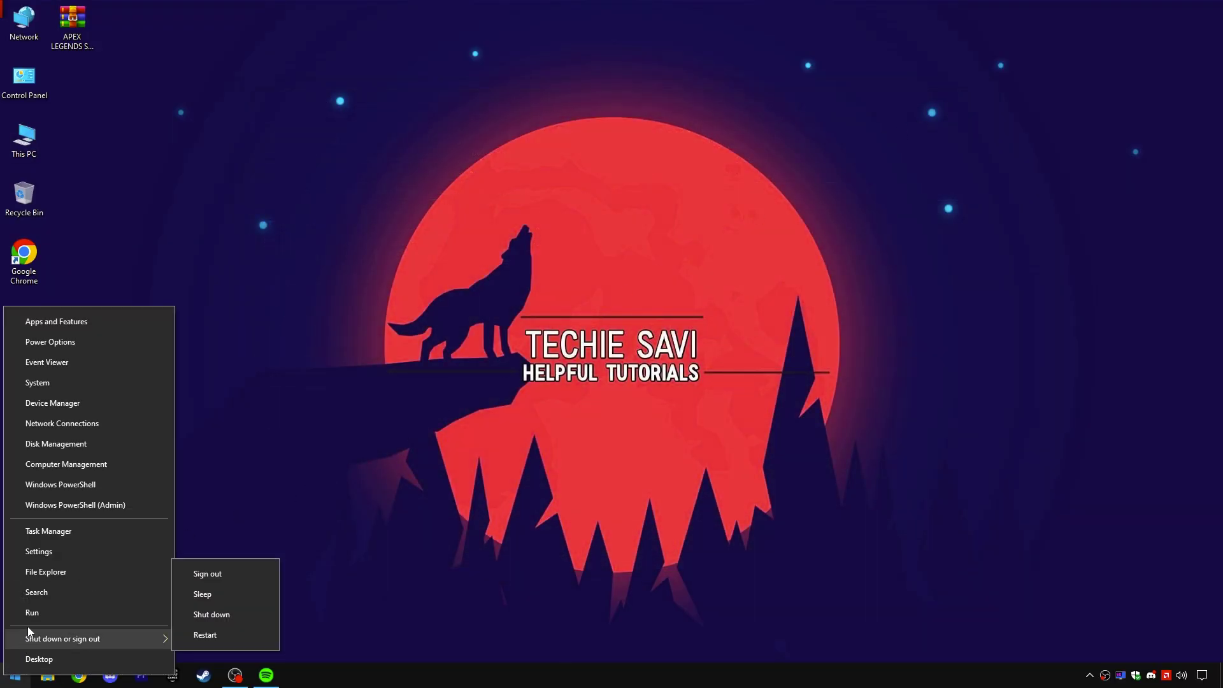
{"action": "left_click", "coordinate": [59, 554]}
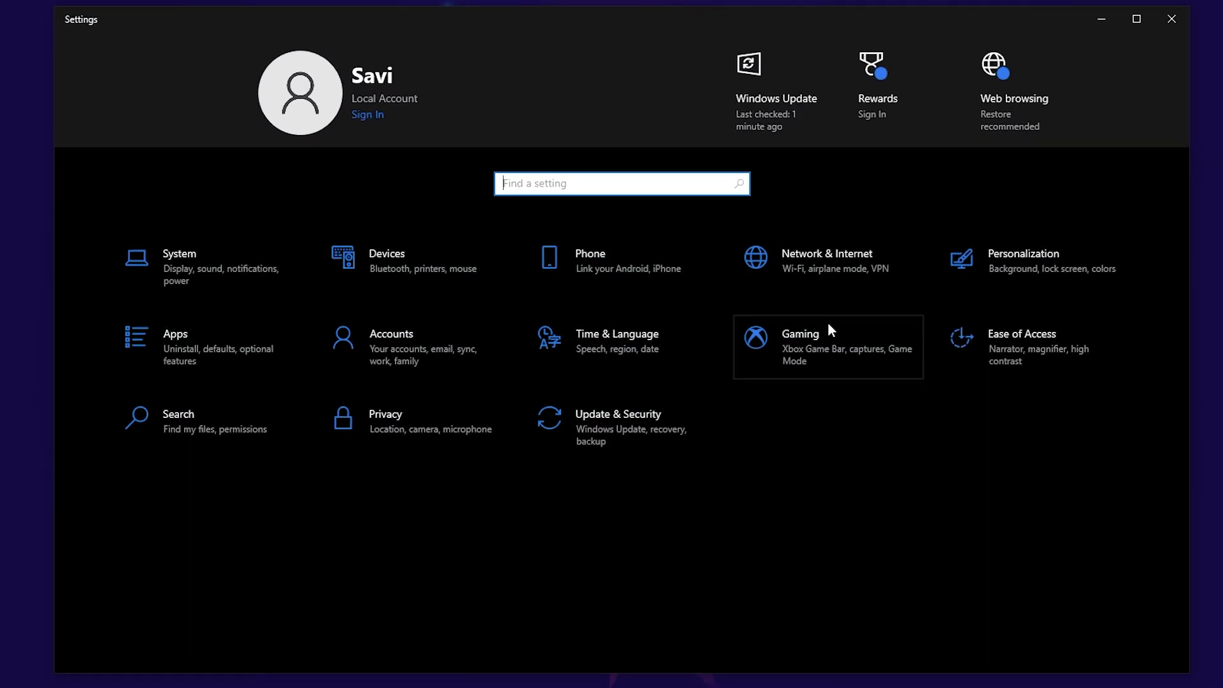
{"action": "left_click", "coordinate": [829, 346]}
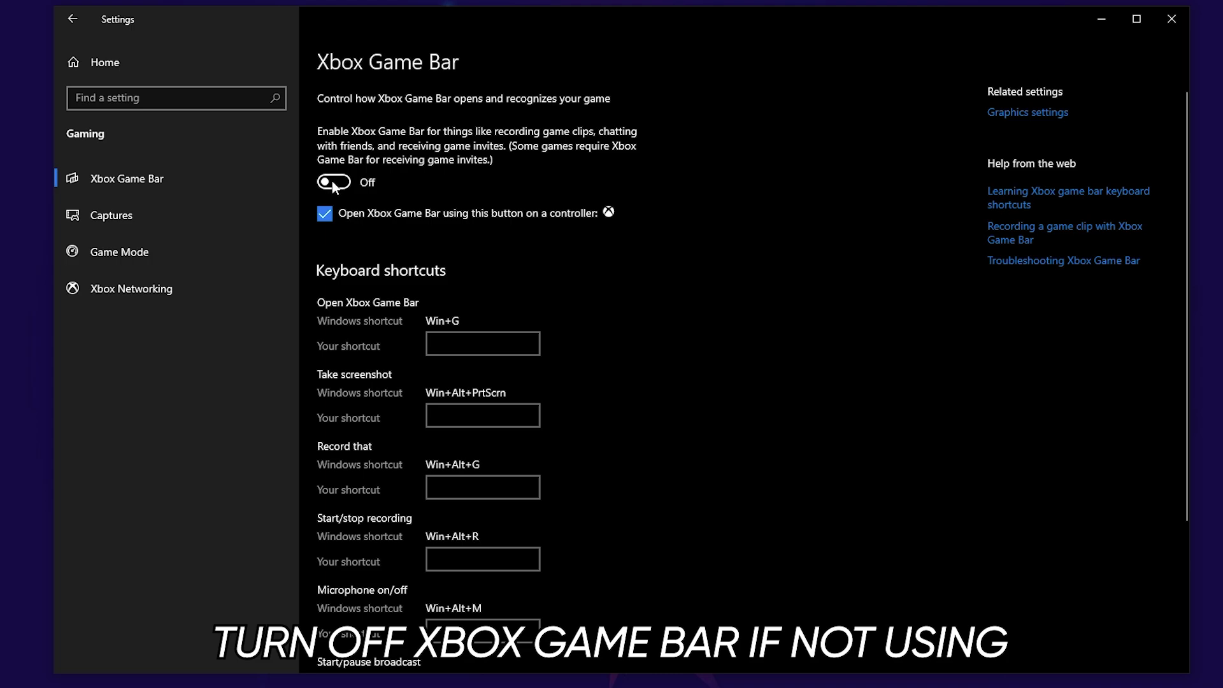
{"action": "left_click", "coordinate": [352, 211]}
{"action": "left_click", "coordinate": [201, 266]}
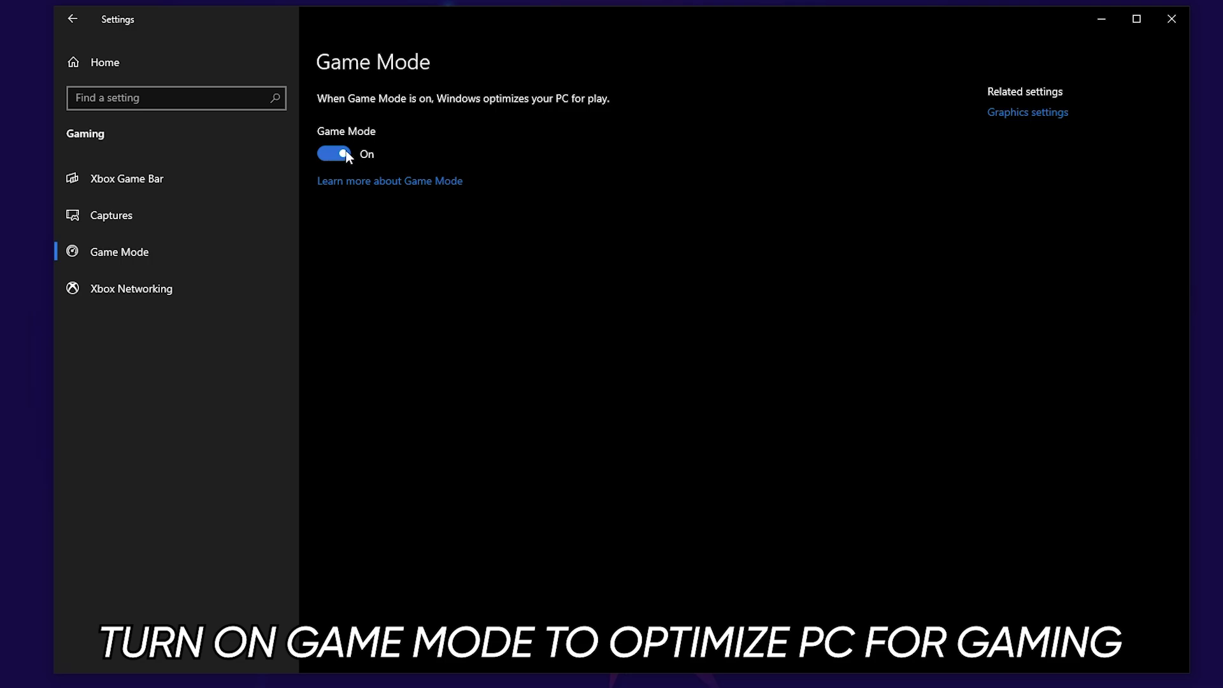
Step: Turn off all four general privacy options: advertising ID, language list access, app launch tracking and suggested content
{"action": "left_click", "coordinate": [119, 64]}
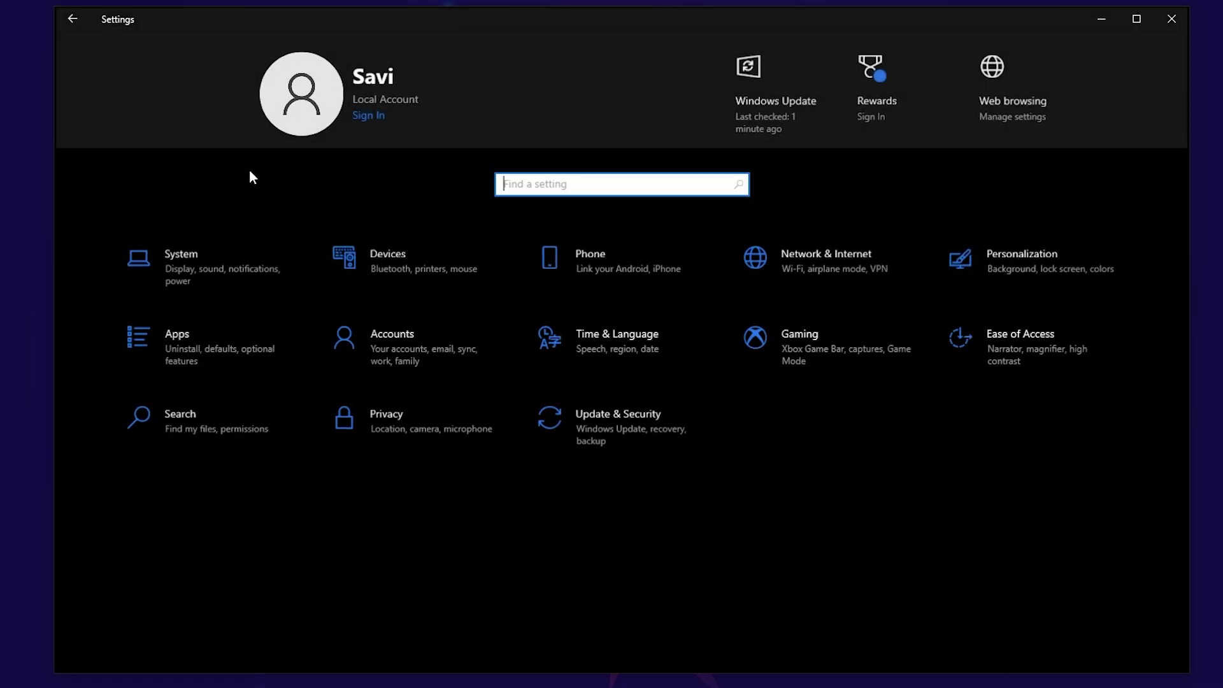
{"action": "left_click", "coordinate": [396, 433]}
{"action": "left_click", "coordinate": [332, 170]}
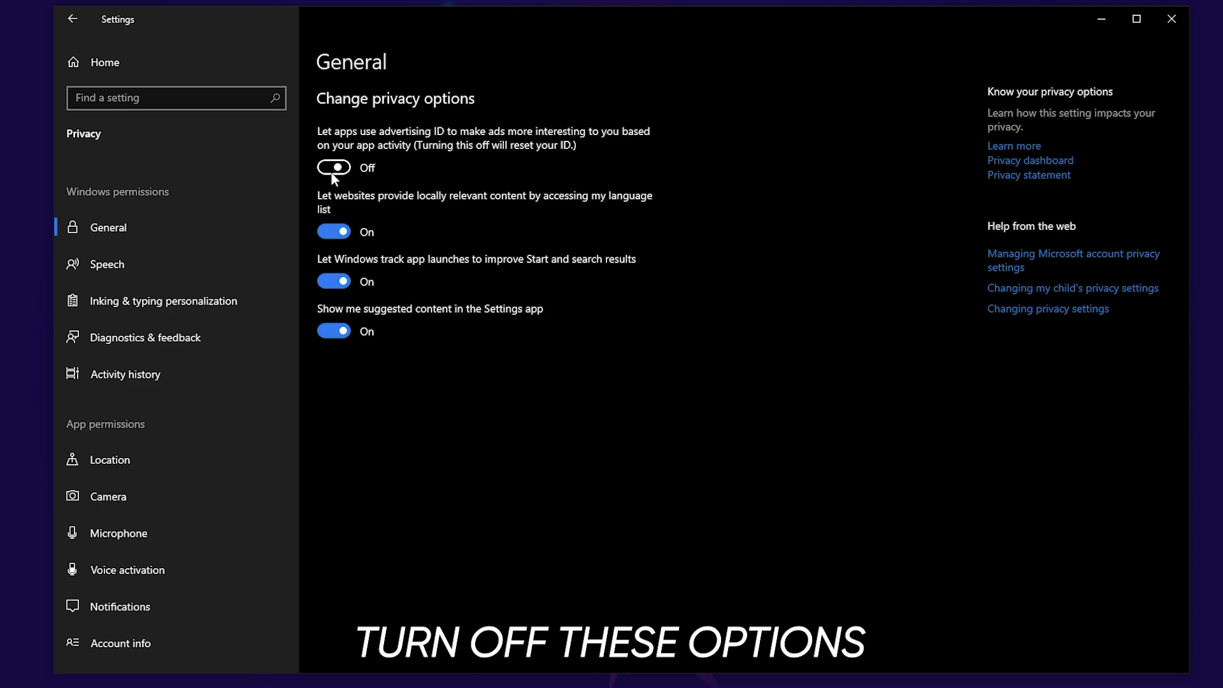
{"action": "left_click", "coordinate": [335, 231]}
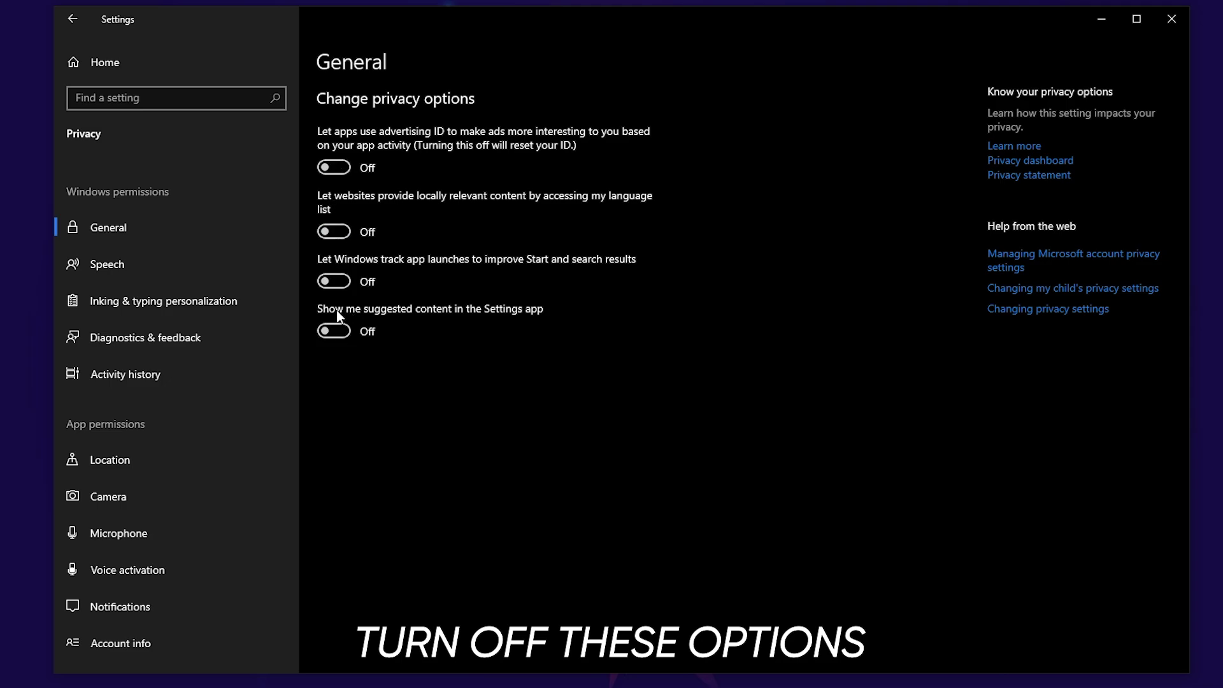
Step: Go through the speech privacy settings and turn off inking and typing personalization
{"action": "left_click", "coordinate": [177, 268]}
{"action": "left_click", "coordinate": [172, 300]}
{"action": "left_click", "coordinate": [337, 229]}
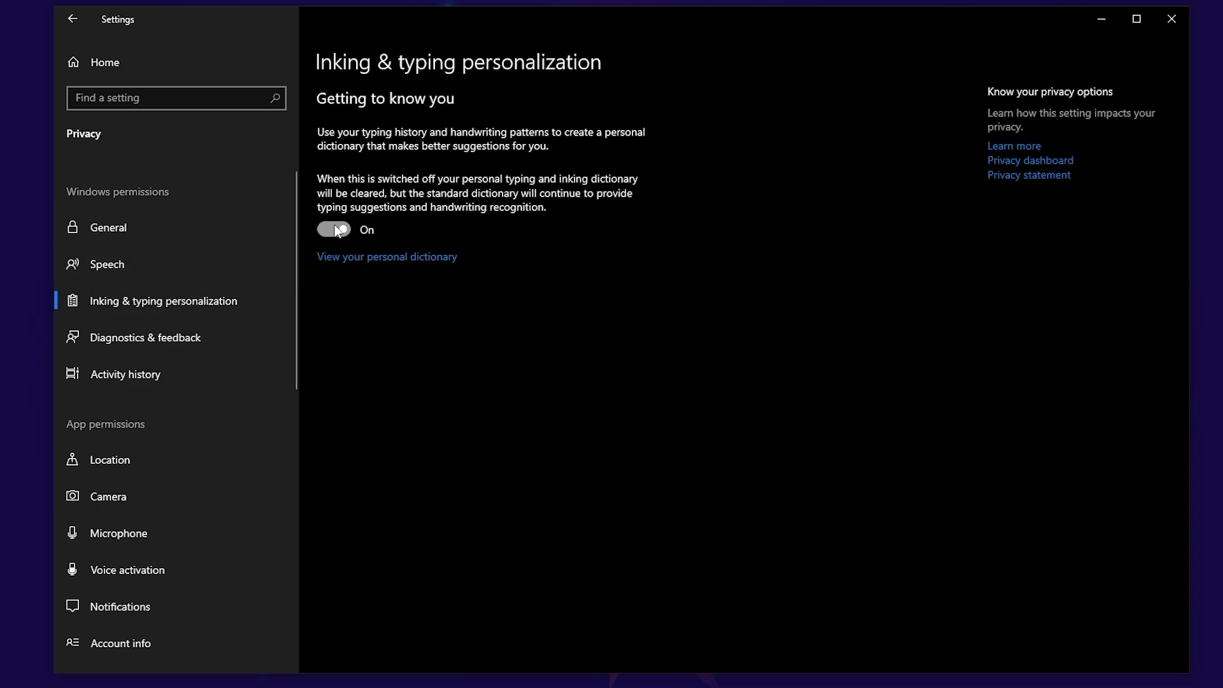
Step: Go through the diagnostics and feedback privacy settings and turn off storing activity history on this device
{"action": "left_click", "coordinate": [203, 333]}
{"action": "scroll", "coordinate": [344, 395], "scroll_direction": "down", "scroll_amount": 5}
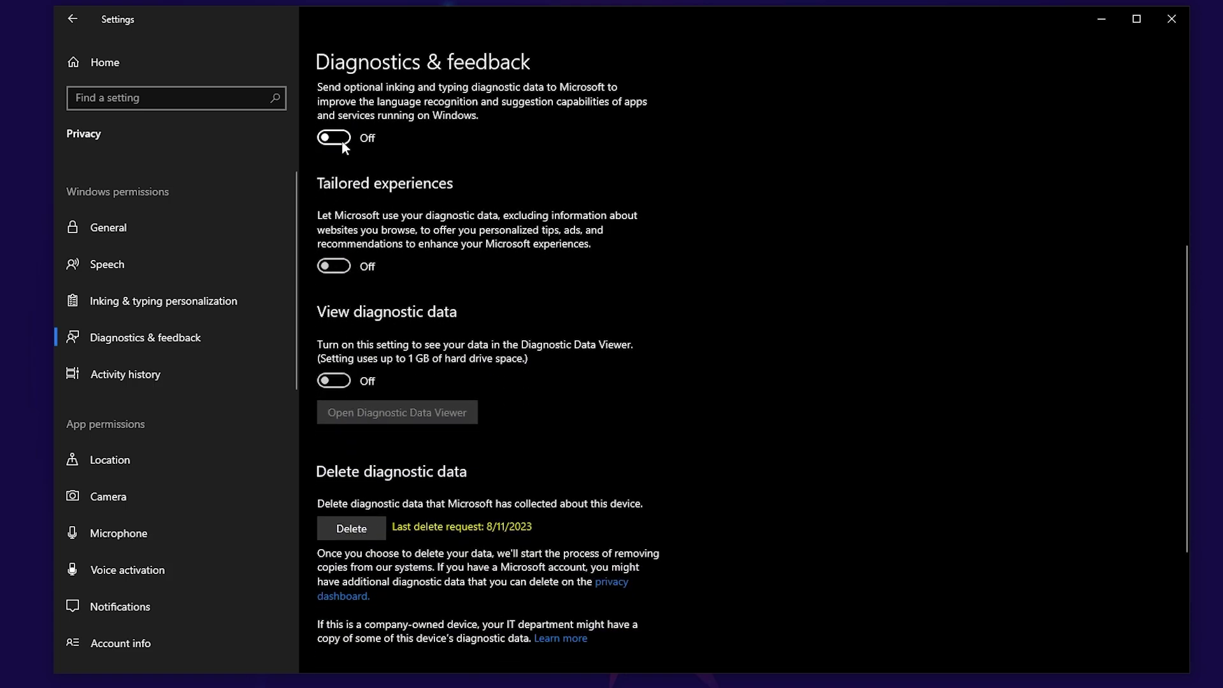
{"action": "left_click", "coordinate": [177, 372]}
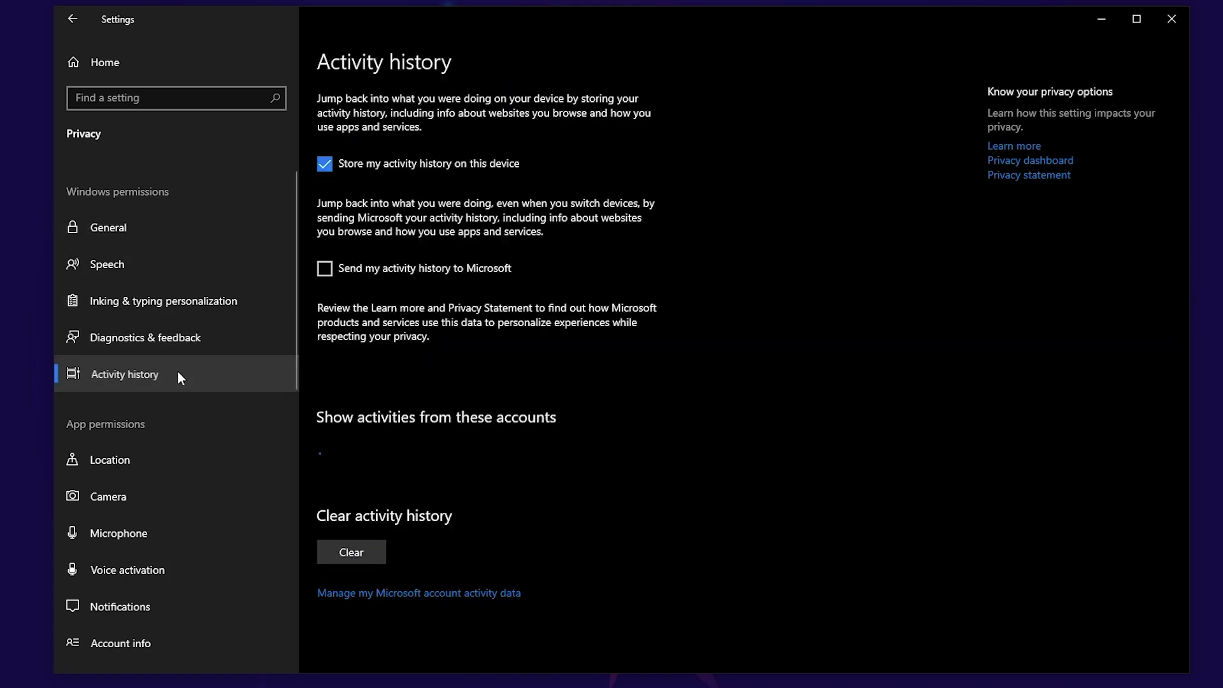
{"action": "left_click", "coordinate": [334, 170]}
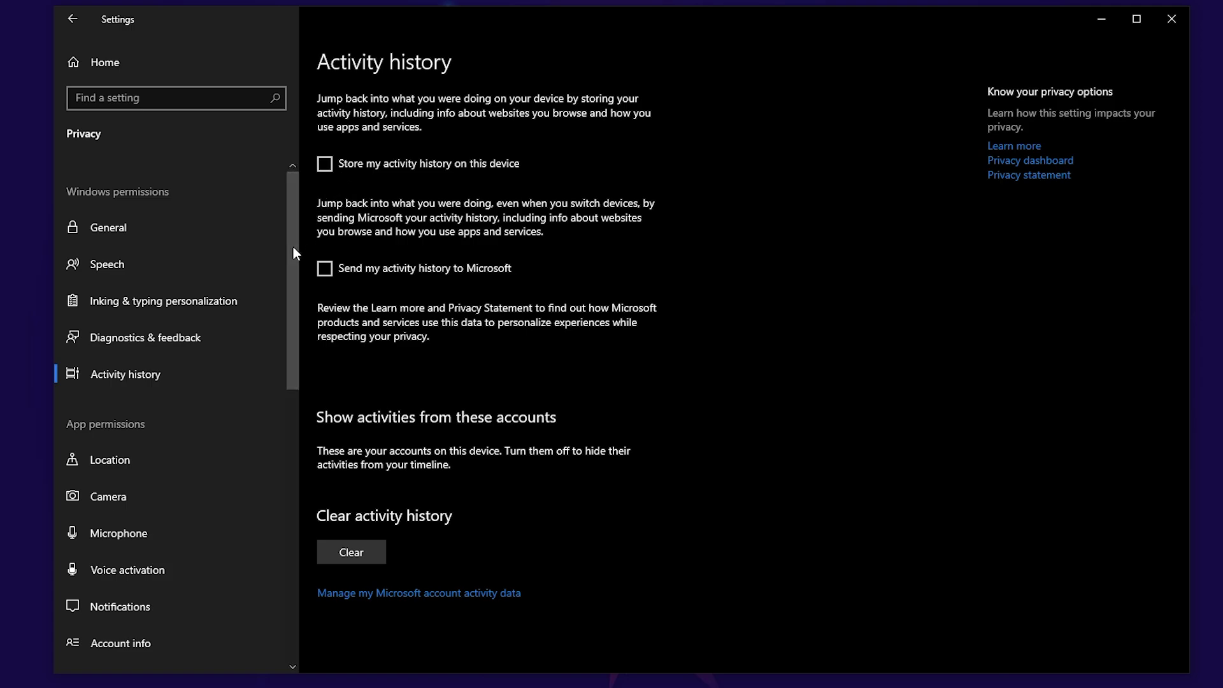
Step: Turn off letting apps run in the background in the privacy settings
{"action": "left_click_drag", "start_coordinate": [293, 247], "coordinate": [286, 520]}
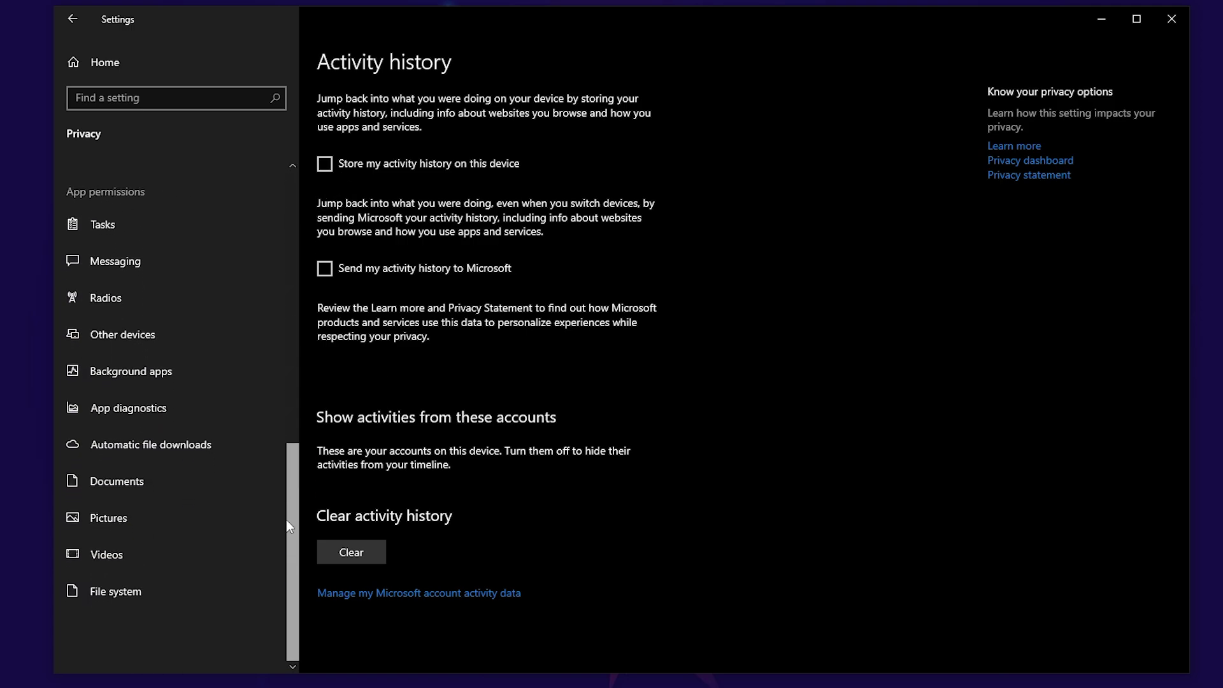
{"action": "left_click", "coordinate": [171, 378]}
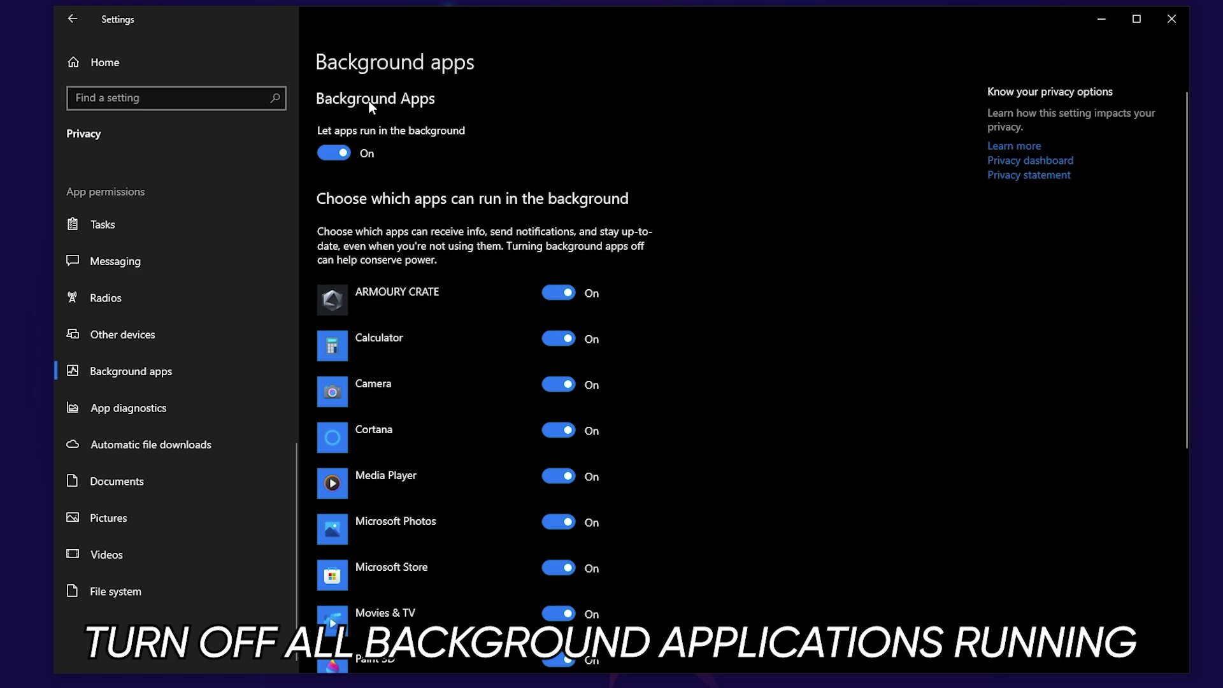
{"action": "left_click", "coordinate": [340, 155]}
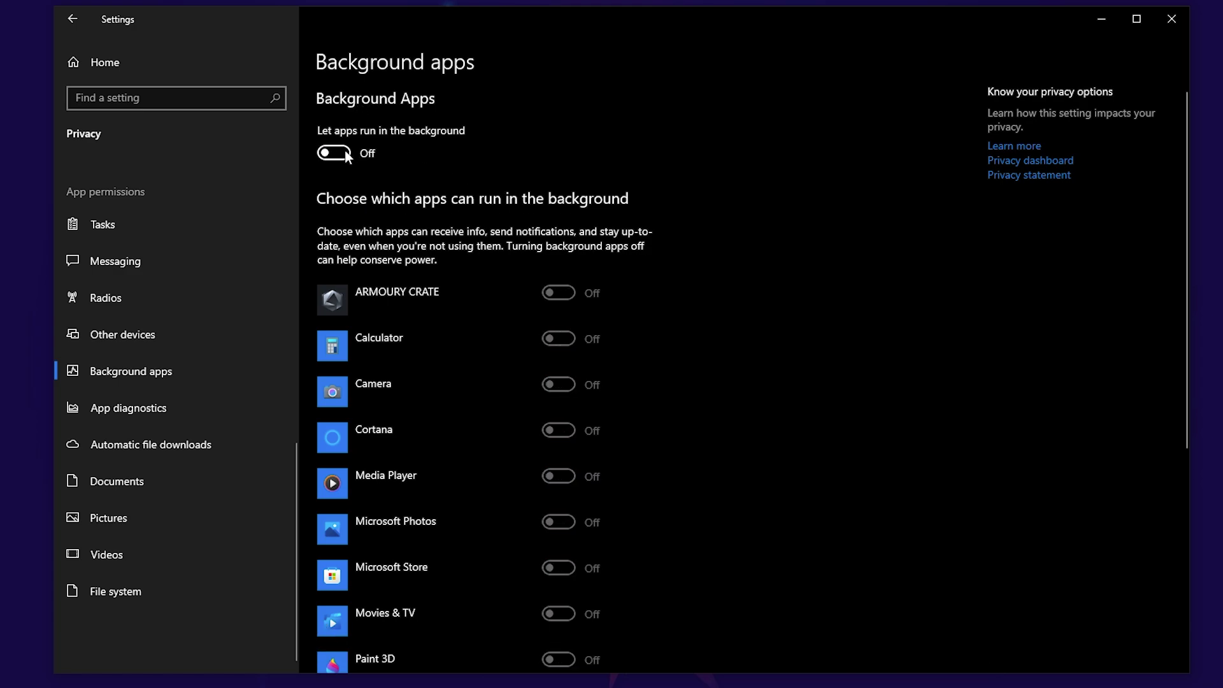
Step: Add r5apex from SteamLibrary\steamapps\common\Apex Legends as a desktop app in the graphics performance preference settings
{"action": "left_click", "coordinate": [169, 75]}
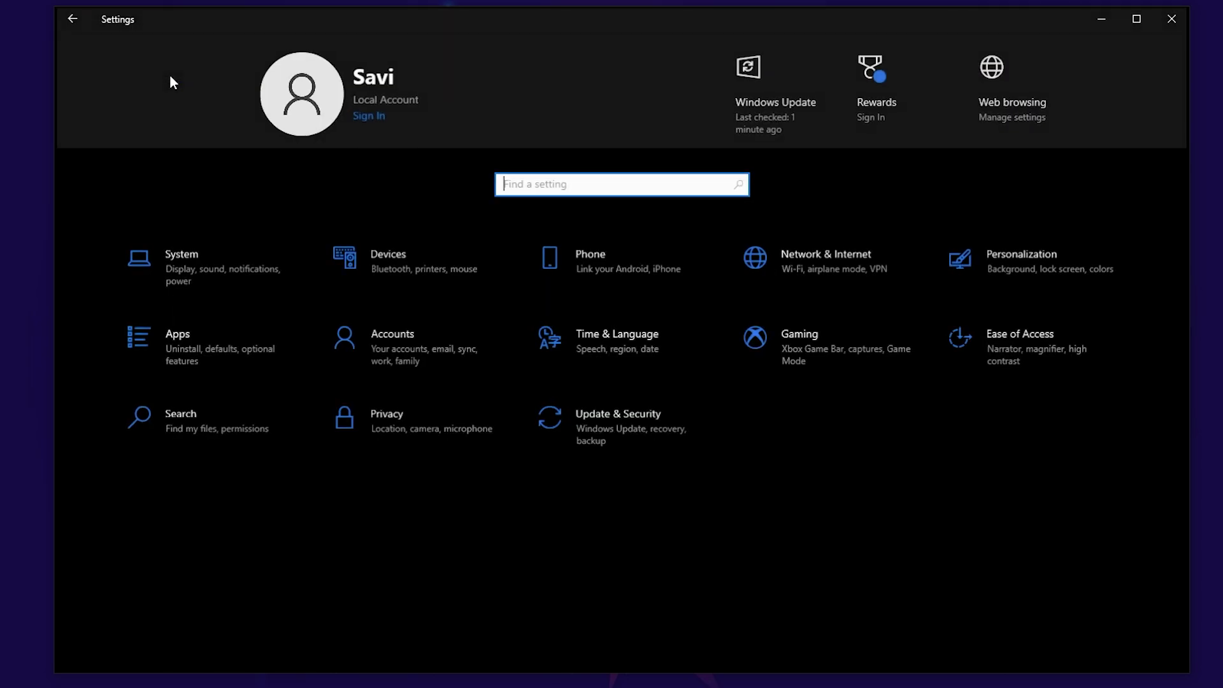
{"action": "left_click", "coordinate": [178, 255]}
{"action": "scroll", "coordinate": [387, 408], "scroll_direction": "down", "scroll_amount": 2}
{"action": "left_click", "coordinate": [370, 605]}
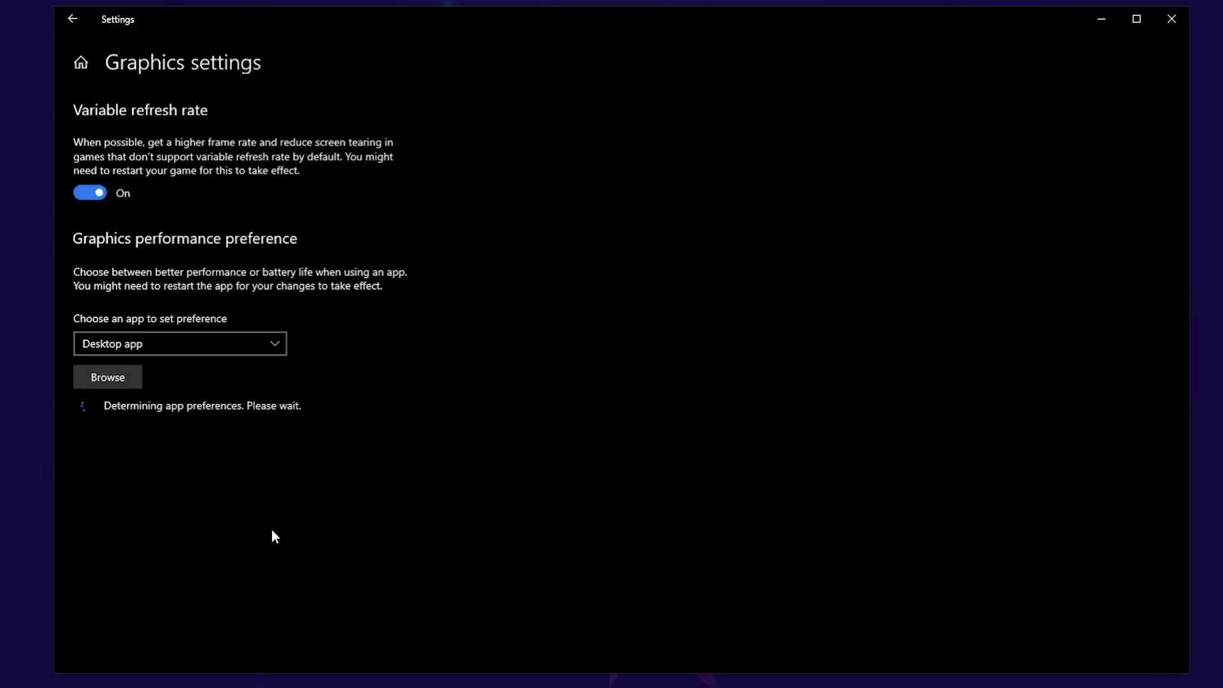
{"action": "left_click", "coordinate": [121, 375]}
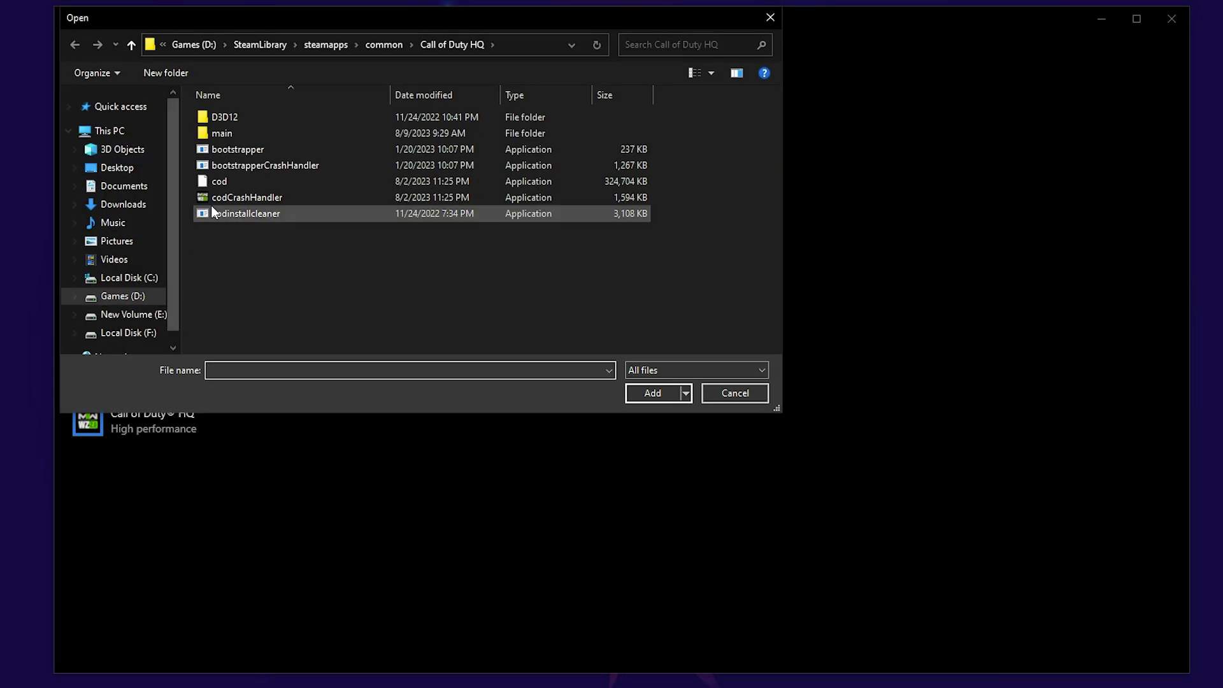
{"action": "left_click", "coordinate": [265, 48]}
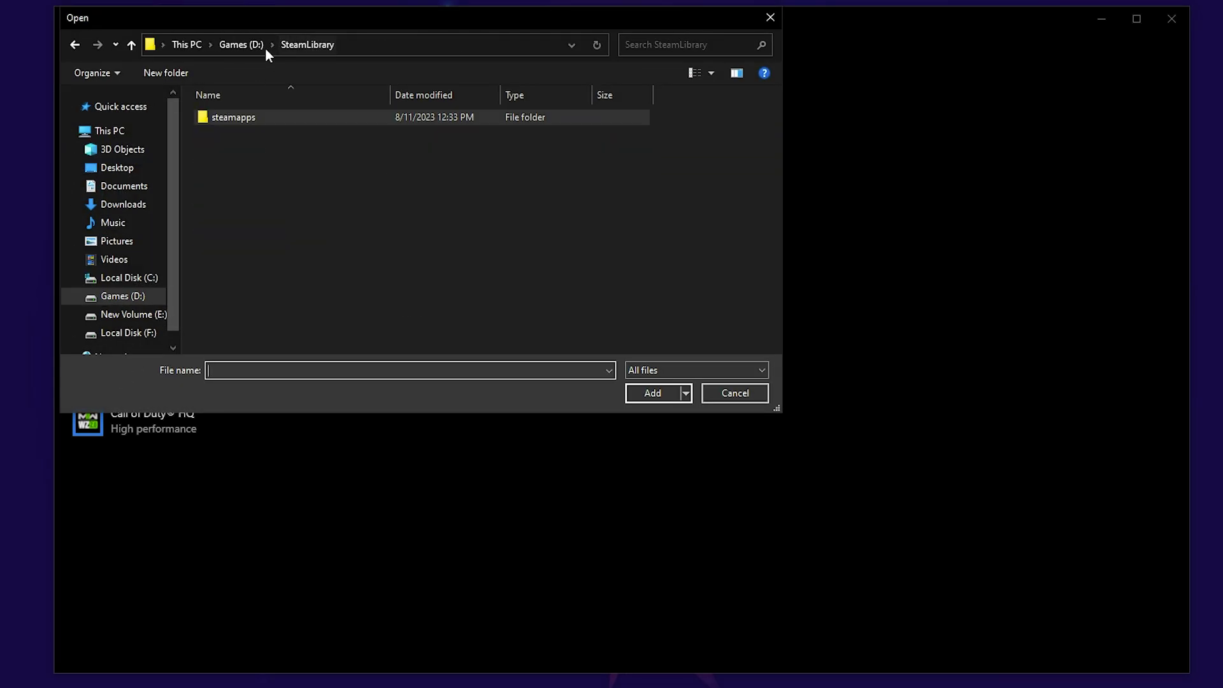
{"action": "double_click", "coordinate": [258, 116]}
{"action": "double_click", "coordinate": [255, 120]}
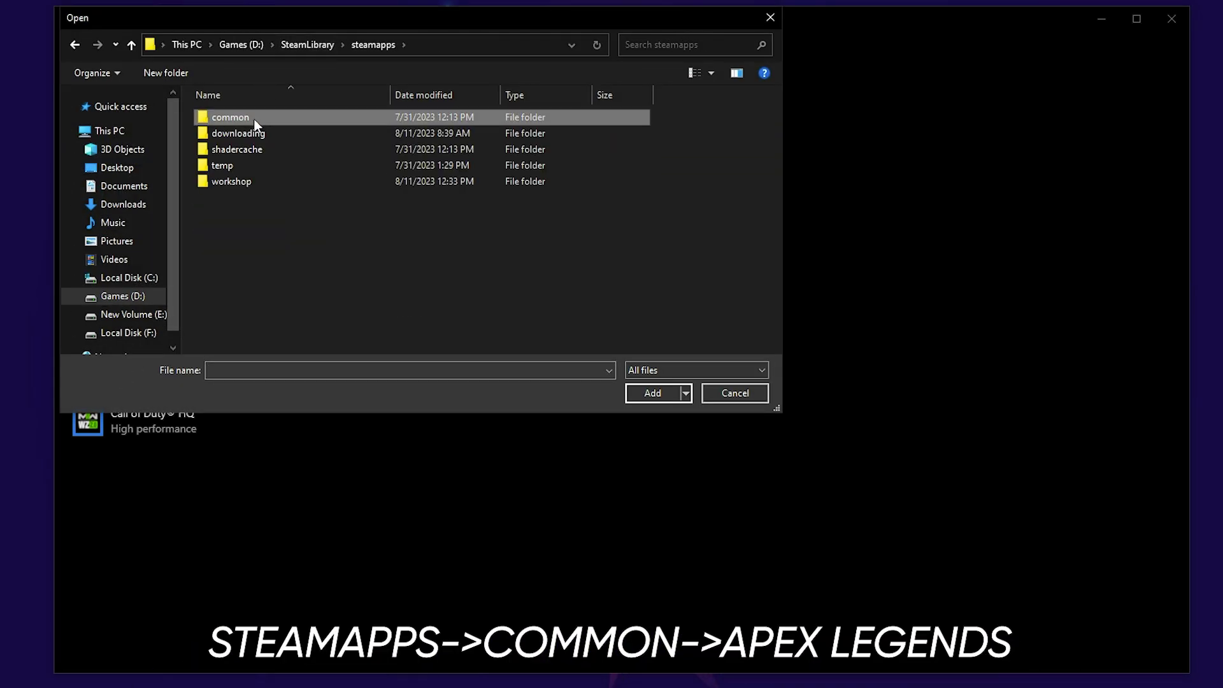
{"action": "double_click", "coordinate": [270, 165]}
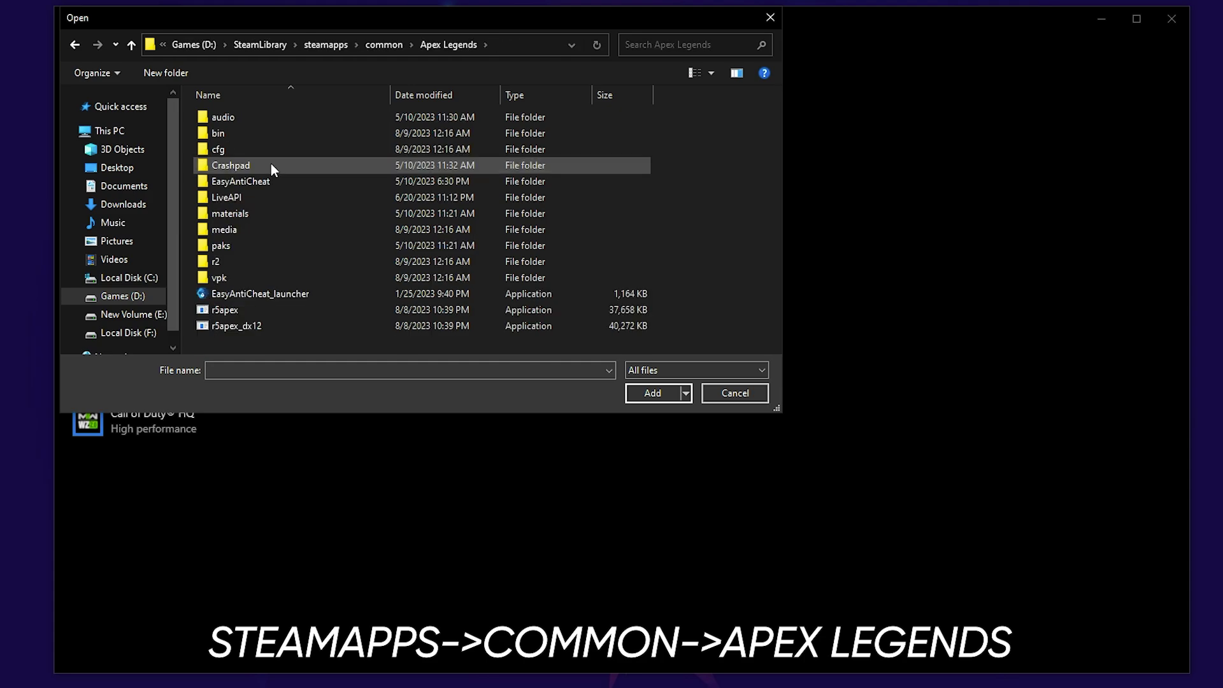
{"action": "left_click", "coordinate": [223, 310]}
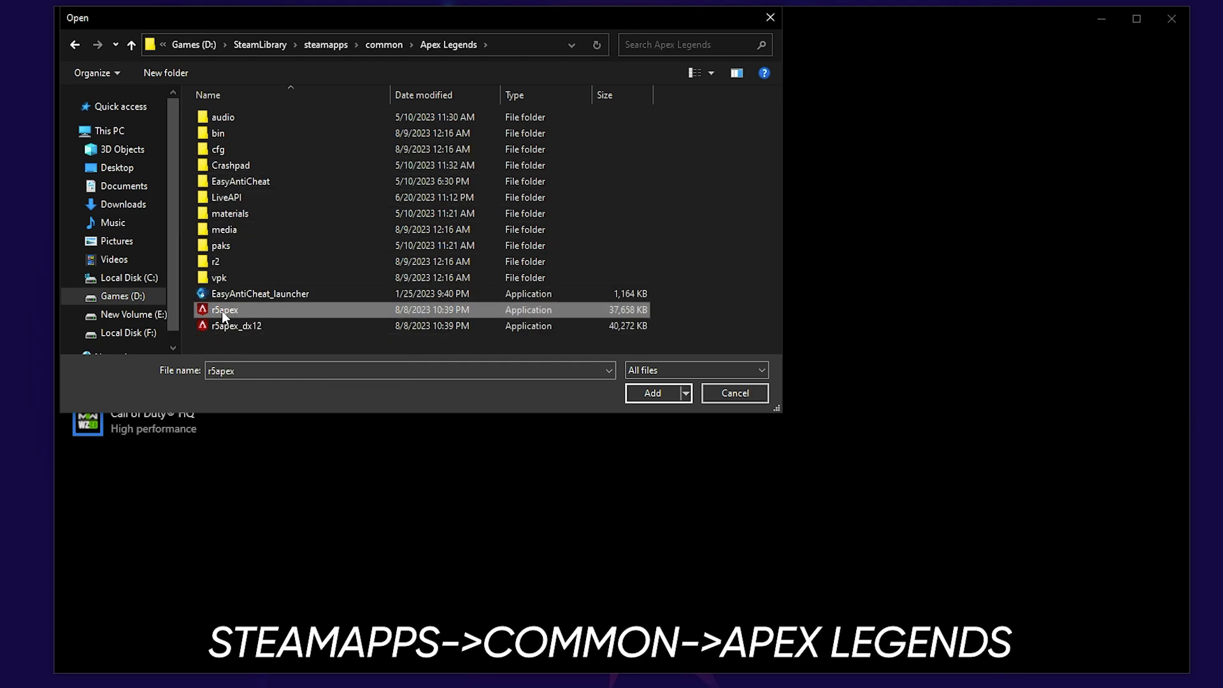
{"action": "left_click", "coordinate": [652, 393]}
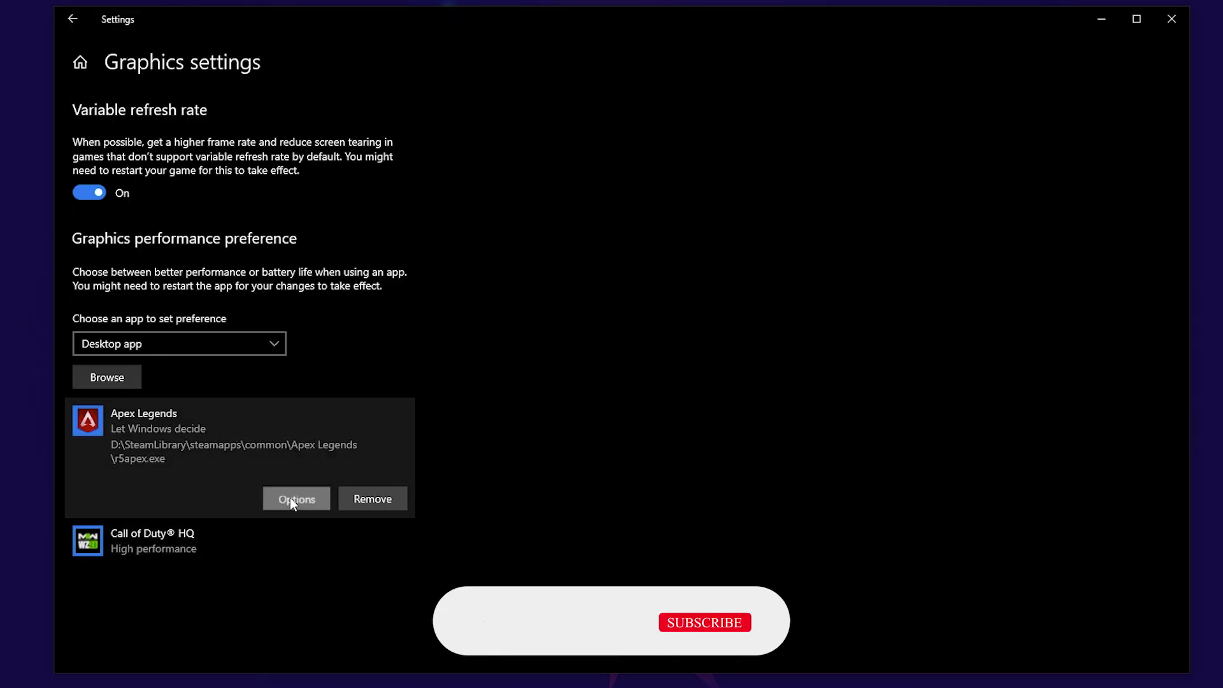
Step: Set the Apex Legends graphics preference to High performance, save it and close the Settings window
{"action": "left_click", "coordinate": [289, 499]}
{"action": "left_click", "coordinate": [527, 374]}
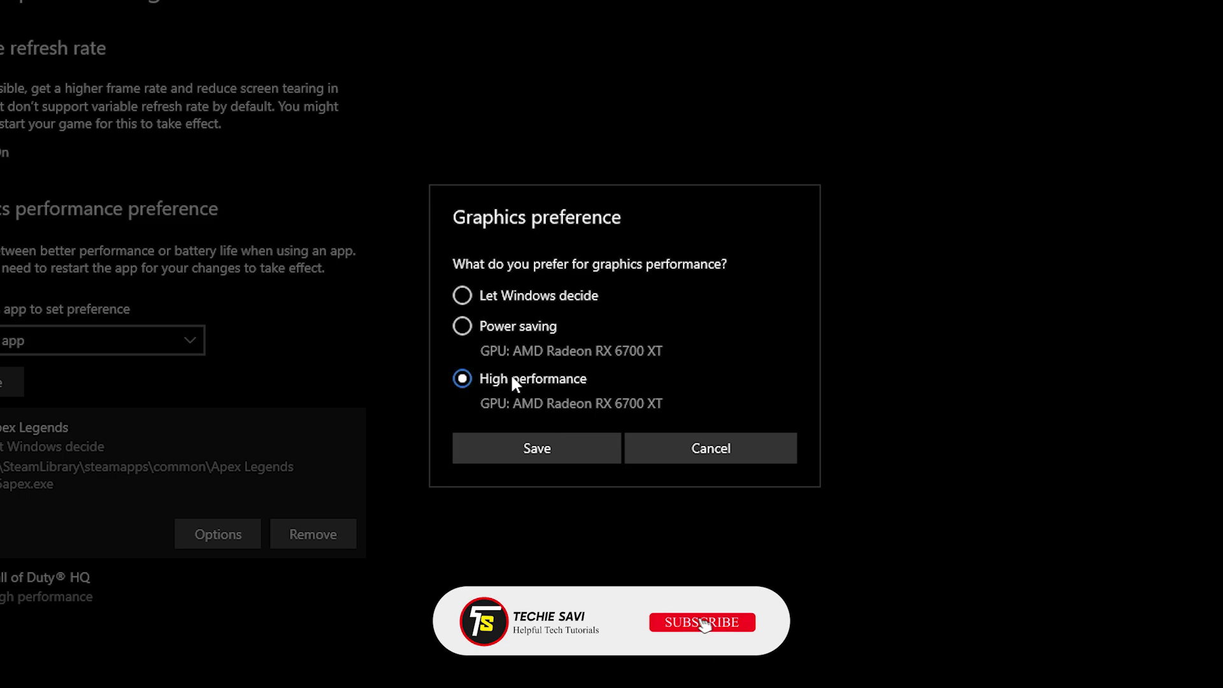
{"action": "left_click", "coordinate": [539, 447]}
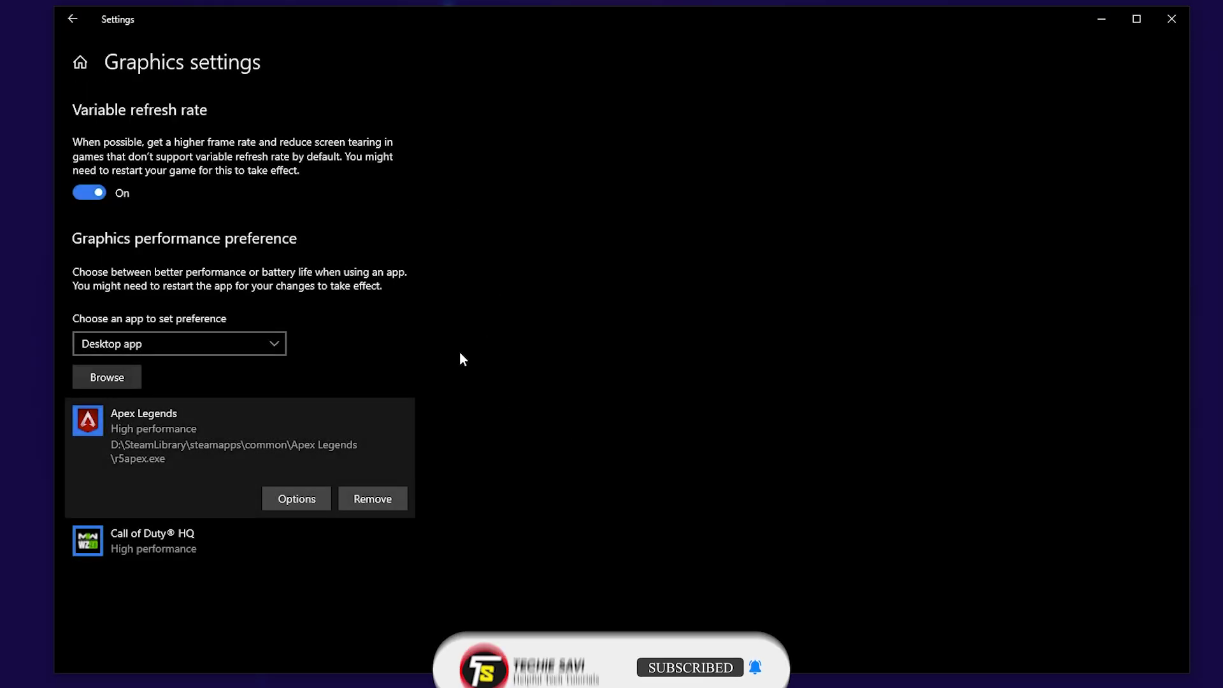
{"action": "left_click", "coordinate": [93, 63]}
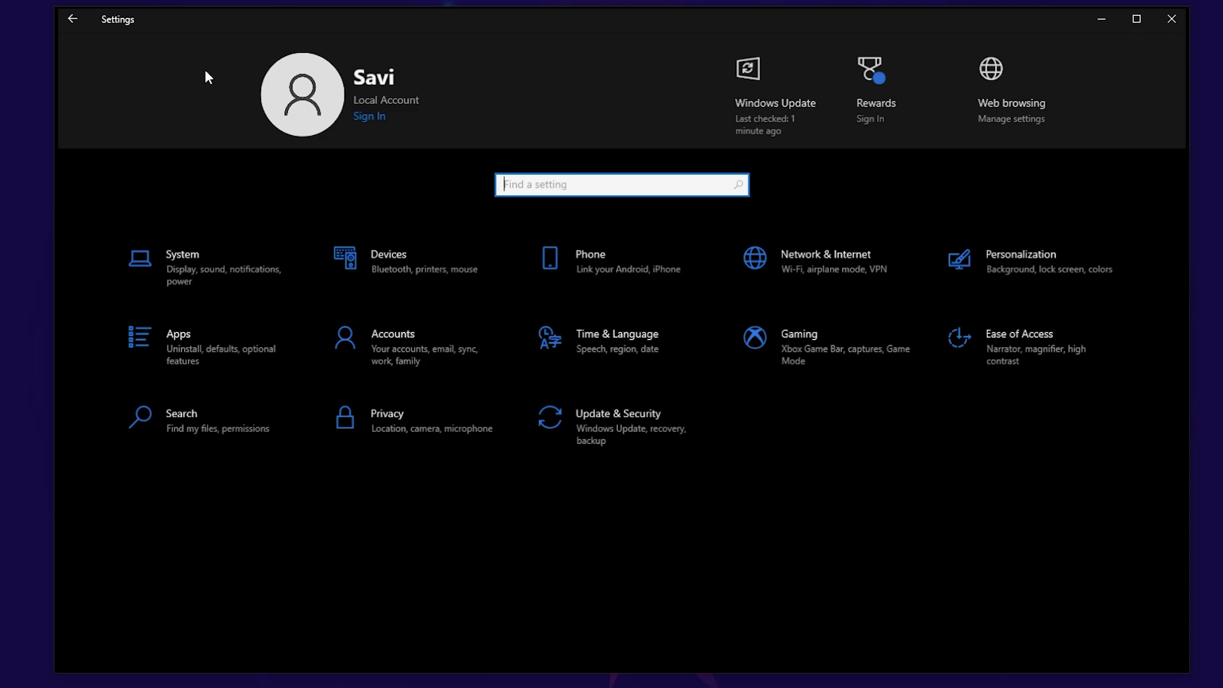
{"action": "left_click", "coordinate": [1171, 18]}
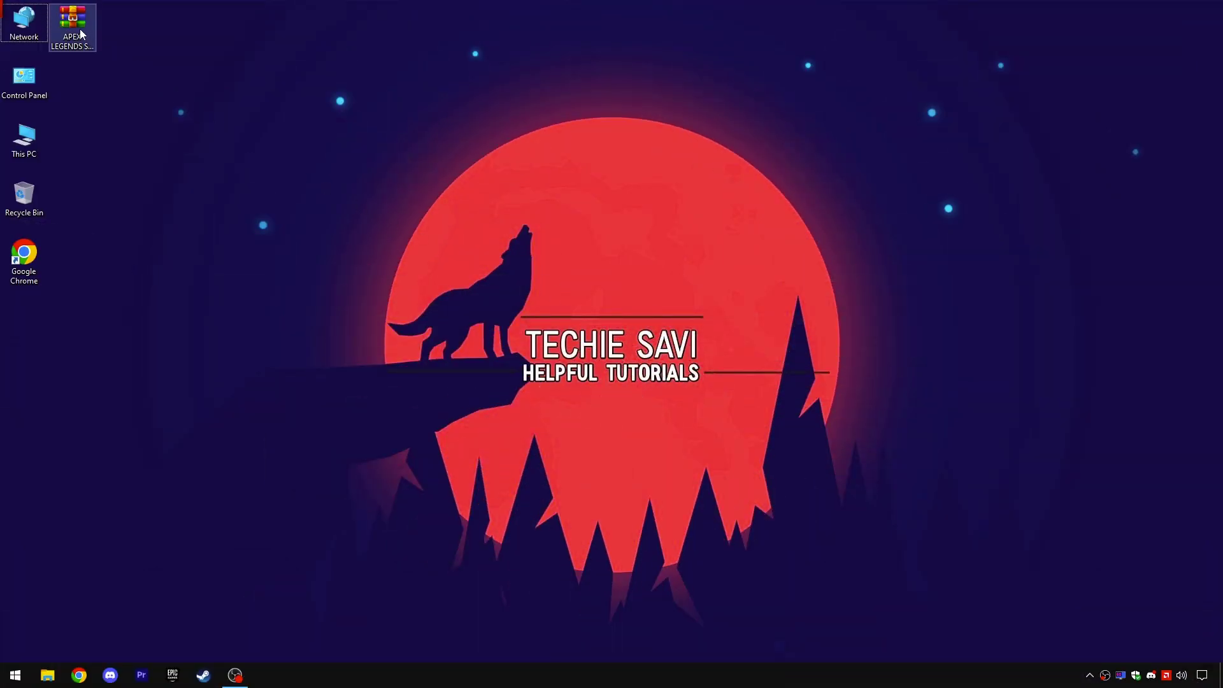
Step: Move the APEX LEGENDS SEASON 18 FPS Optimization PACK archive to the middle of the desktop and extract its folder beside it
{"action": "left_click_drag", "start_coordinate": [80, 33], "coordinate": [564, 210]}
{"action": "left_click_drag", "start_coordinate": [629, 168], "coordinate": [556, 248]}
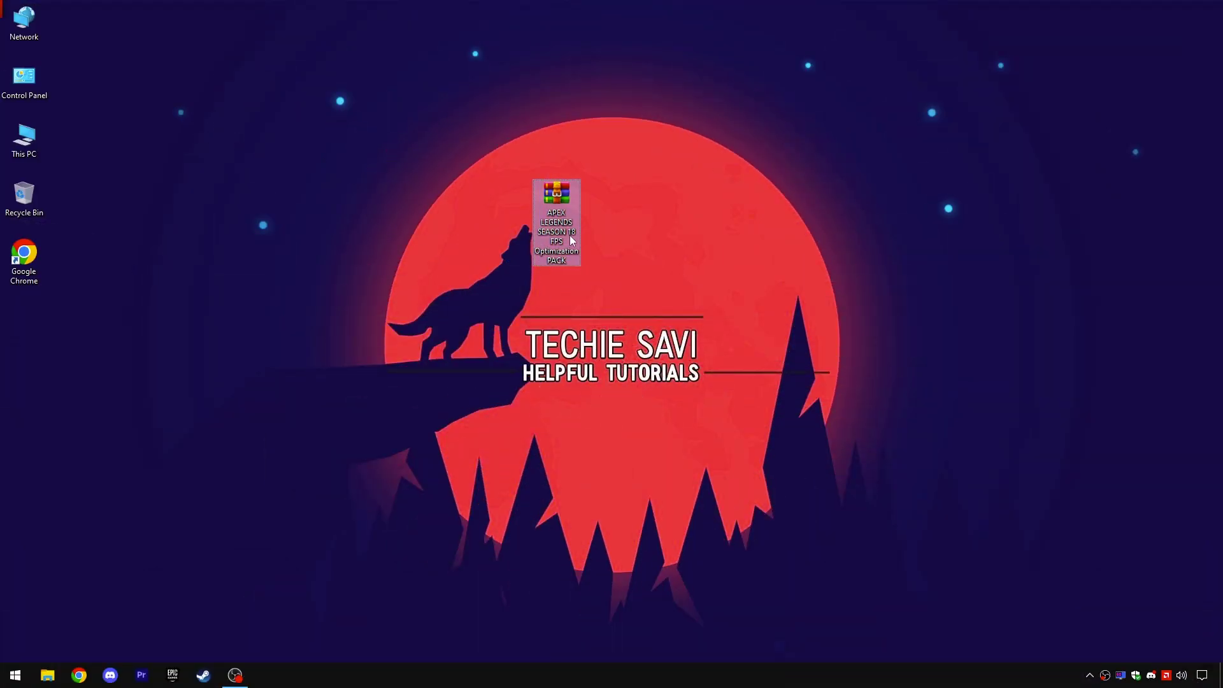
{"action": "right_click", "coordinate": [559, 218]}
{"action": "left_click", "coordinate": [581, 227]}
{"action": "left_click", "coordinate": [250, 224]}
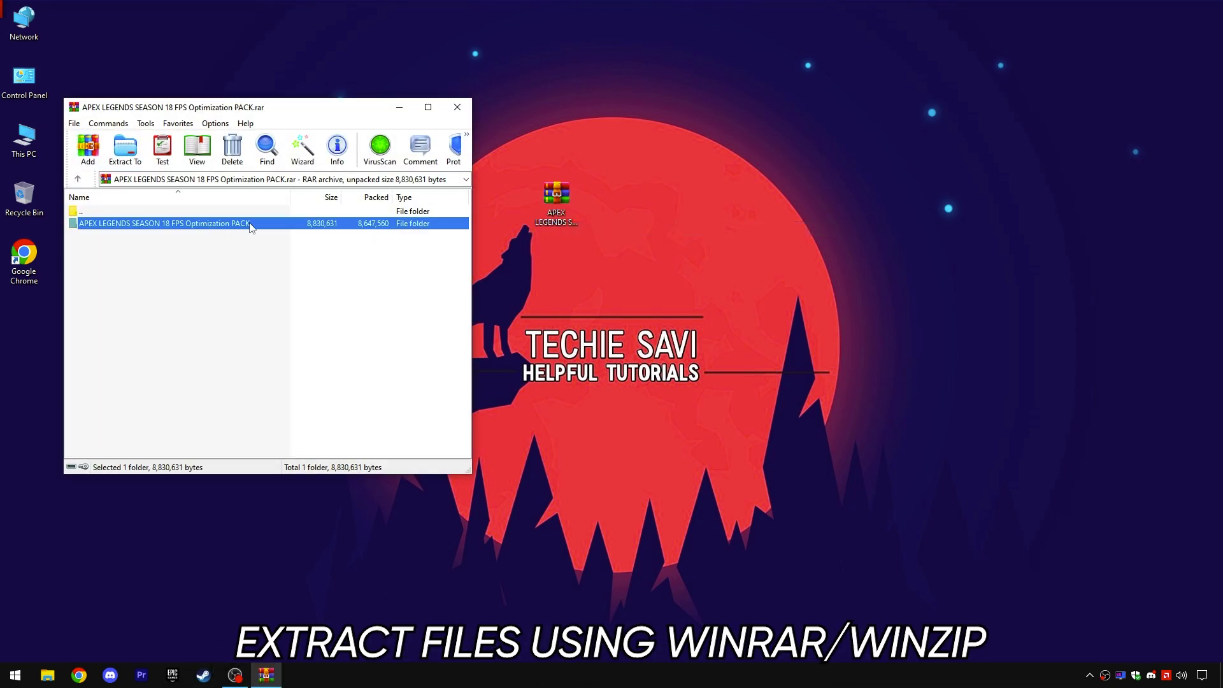
{"action": "left_click_drag", "start_coordinate": [548, 280], "coordinate": [552, 284]}
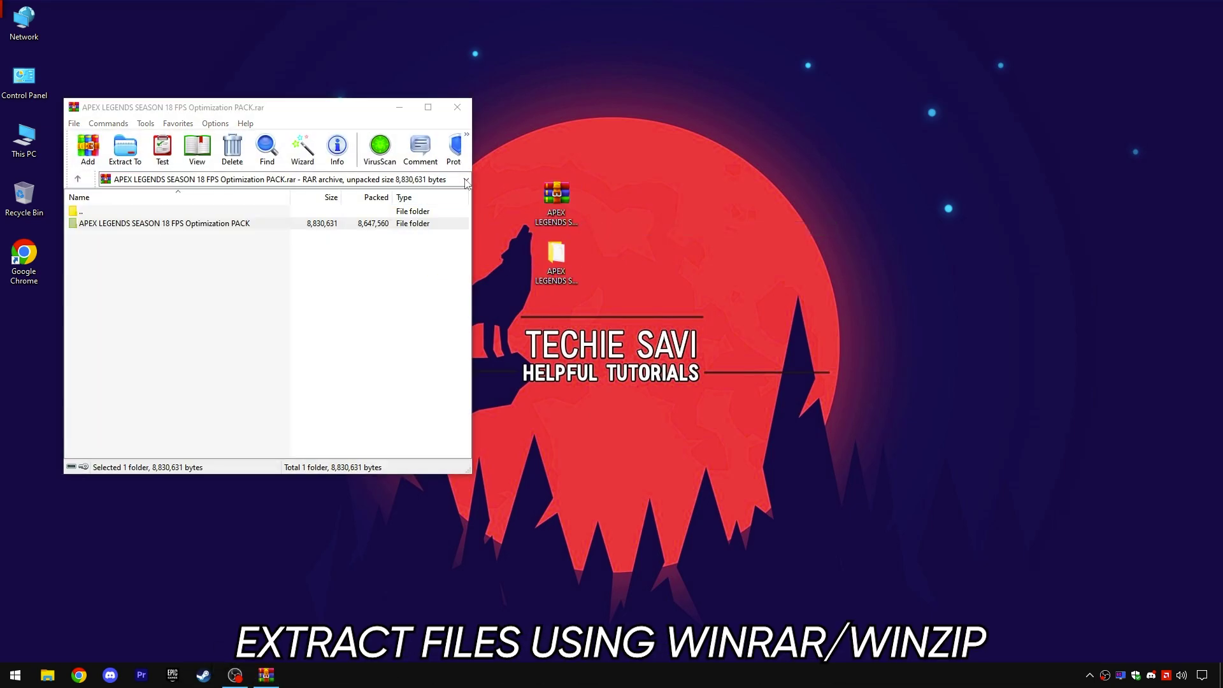
{"action": "left_click", "coordinate": [458, 107]}
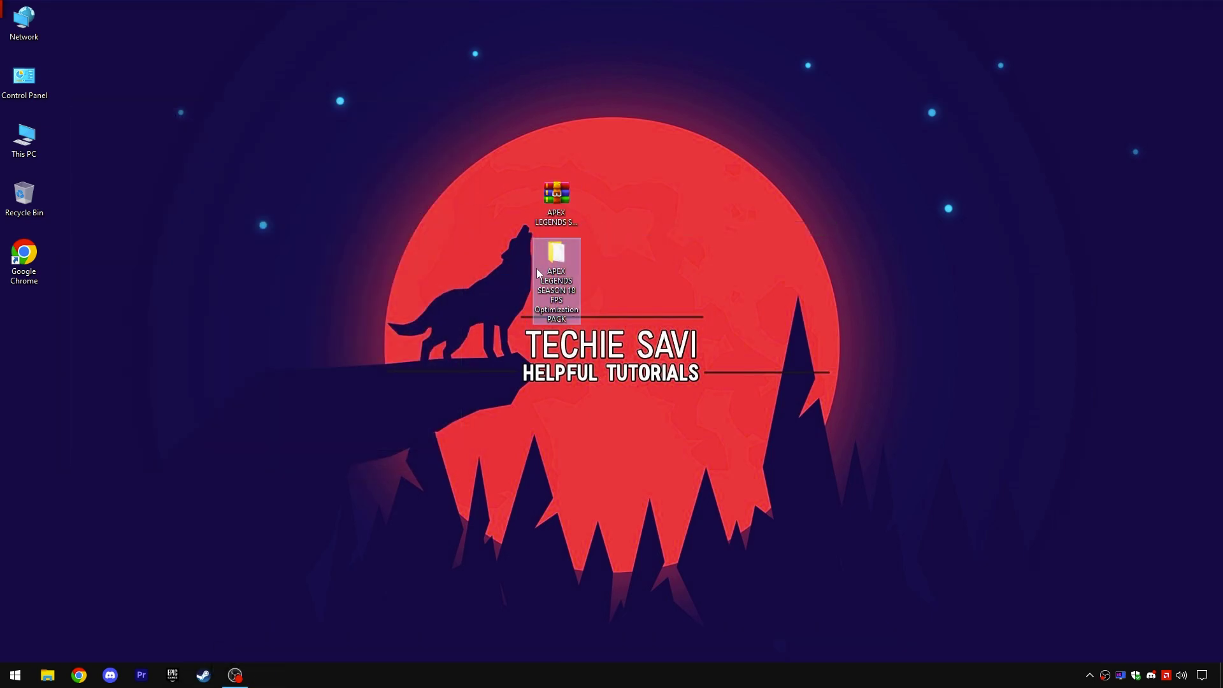
Step: Open the extracted optimization pack folder and widen the Name column to show the full folder names
{"action": "right_click", "coordinate": [557, 279]}
{"action": "left_click", "coordinate": [577, 281]}
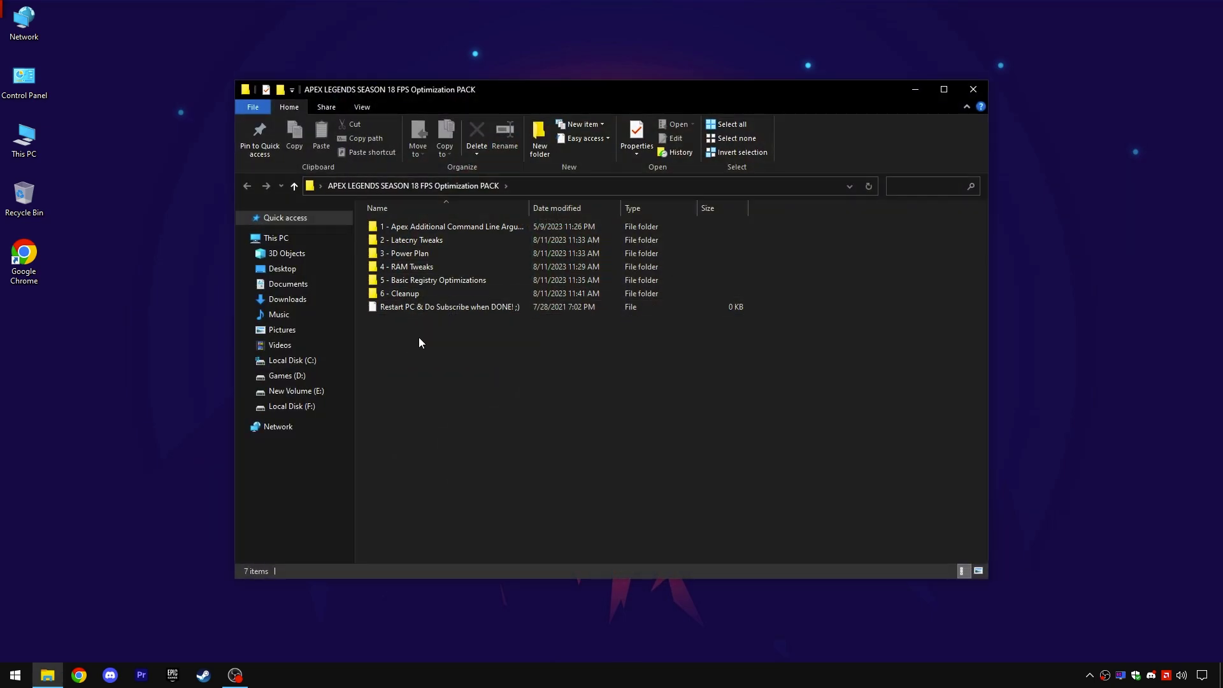
{"action": "left_click_drag", "start_coordinate": [417, 339], "coordinate": [478, 343]}
{"action": "left_click", "coordinate": [478, 342]}
{"action": "left_click_drag", "start_coordinate": [529, 208], "coordinate": [679, 208]}
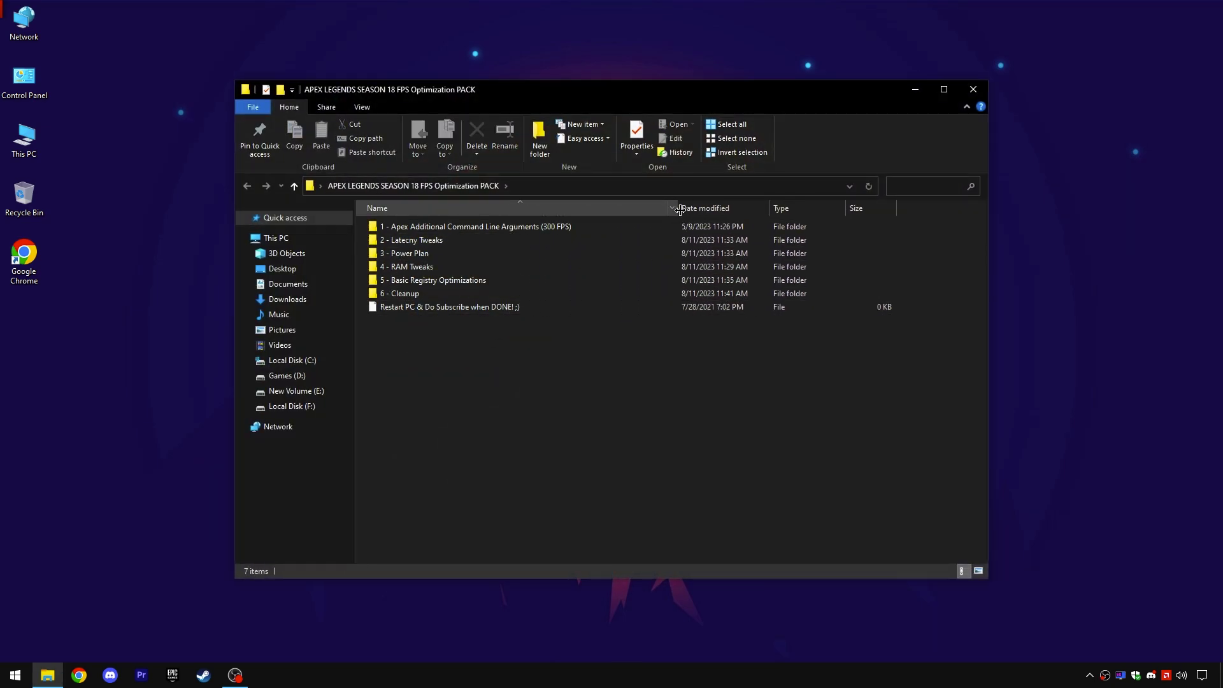
Step: Open the Apex Additional Command Line Arguments (300 FPS) text file from folder 1 and look over its launch options line
{"action": "right_click", "coordinate": [498, 229]}
{"action": "left_click", "coordinate": [517, 234]}
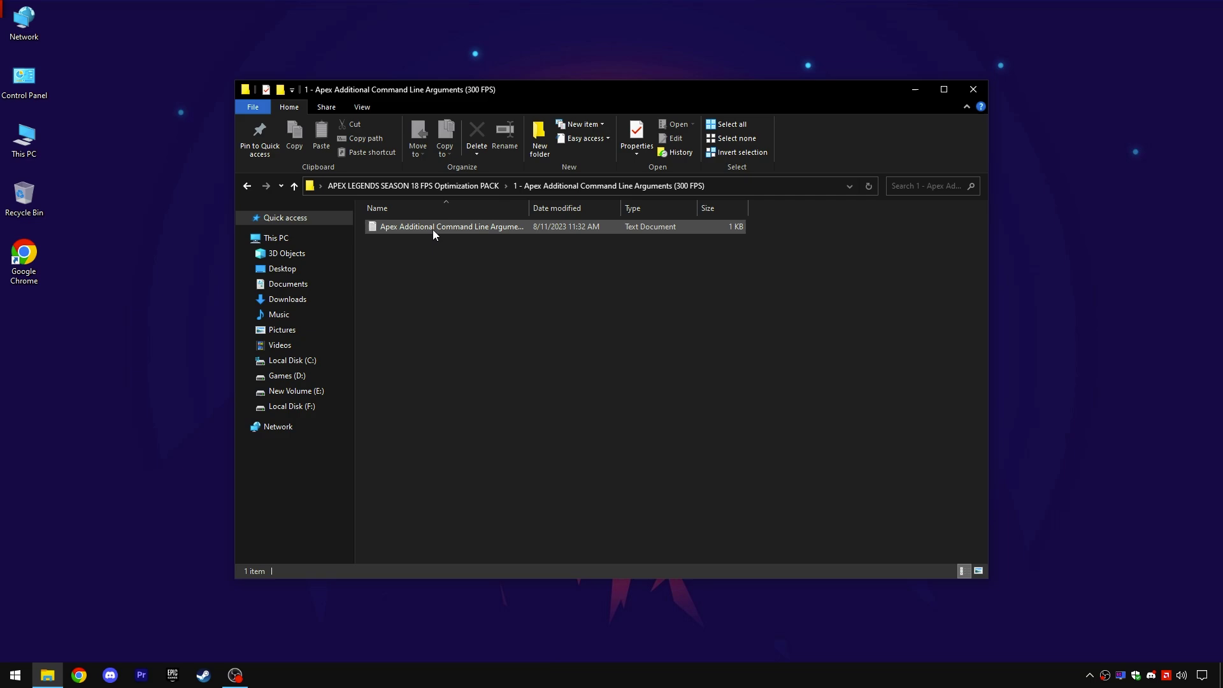
{"action": "double_click", "coordinate": [531, 209]}
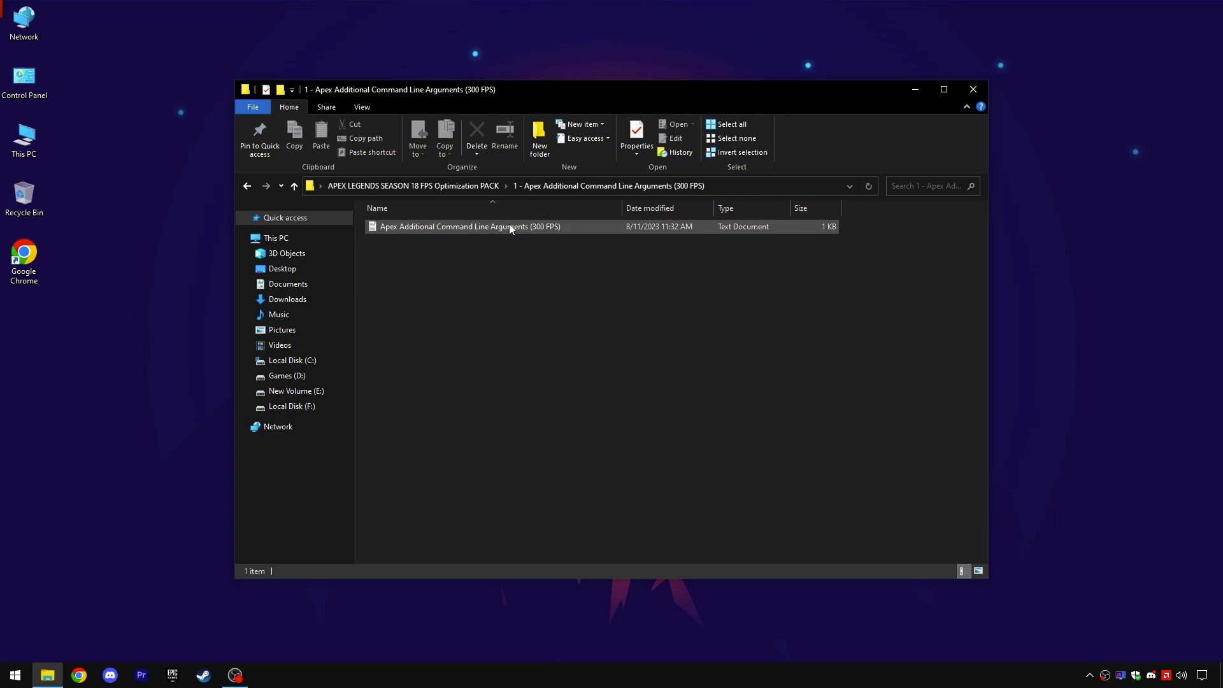
{"action": "right_click", "coordinate": [509, 228]}
{"action": "left_click", "coordinate": [530, 233]}
{"action": "left_click_drag", "start_coordinate": [532, 147], "coordinate": [519, 115]}
{"action": "left_click_drag", "start_coordinate": [595, 173], "coordinate": [328, 173]}
{"action": "left_click", "coordinate": [611, 172]}
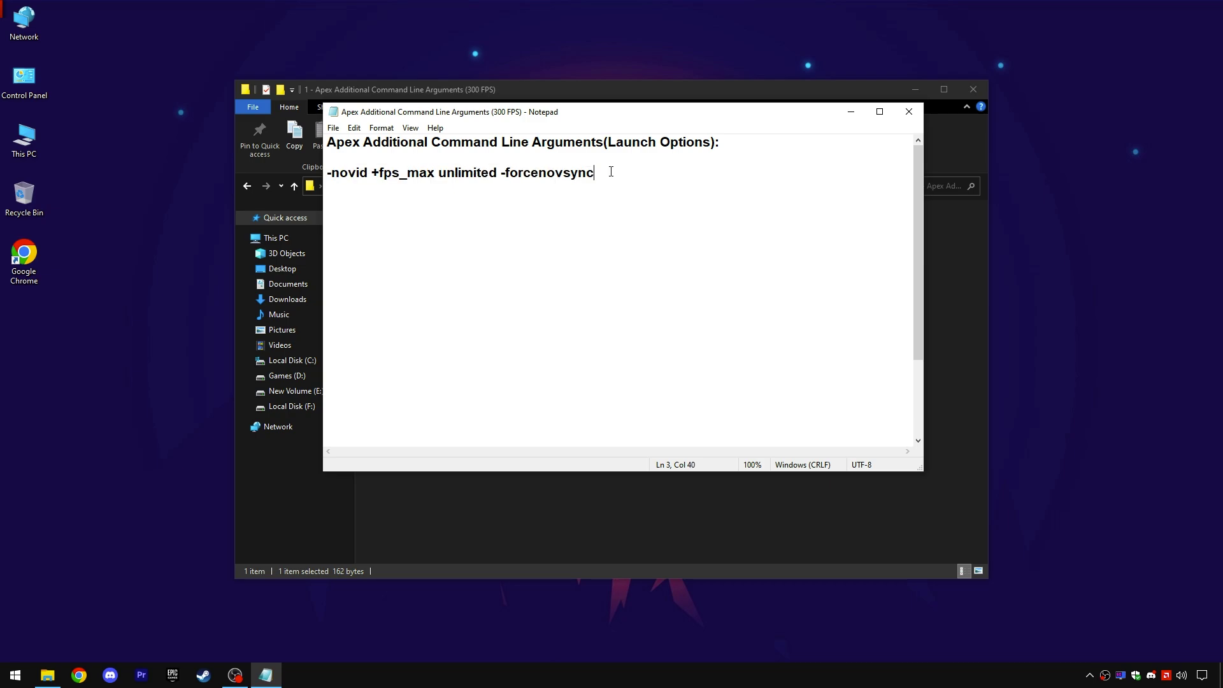
Step: Switch to Steam and open the properties of Apex Legends from the library, ready at the launch options
{"action": "left_click", "coordinate": [203, 677]}
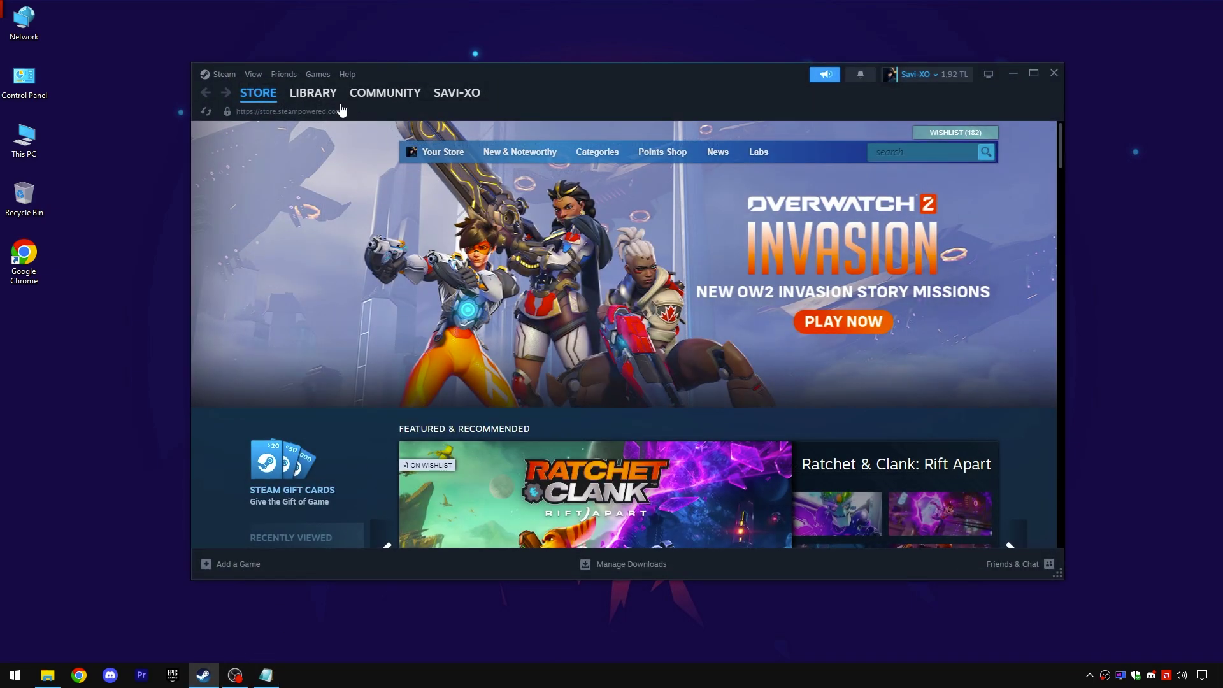
{"action": "left_click", "coordinate": [300, 92]}
{"action": "left_click", "coordinate": [266, 249]}
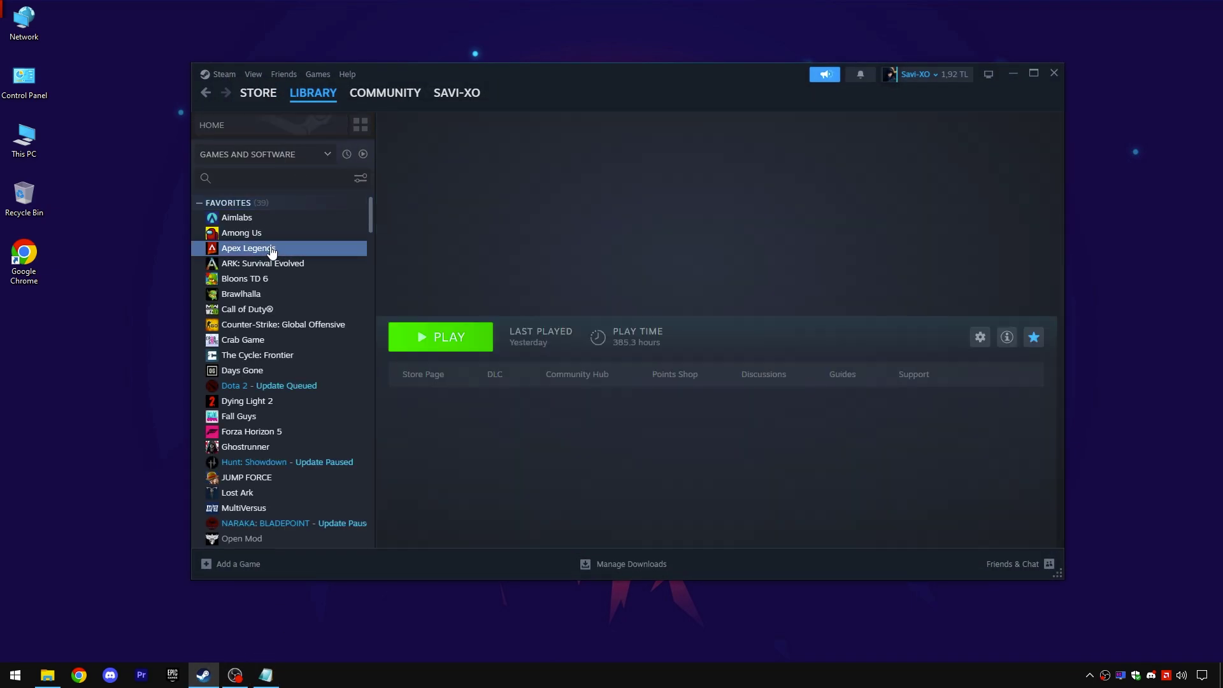
{"action": "right_click", "coordinate": [269, 250]}
{"action": "left_click", "coordinate": [303, 345]}
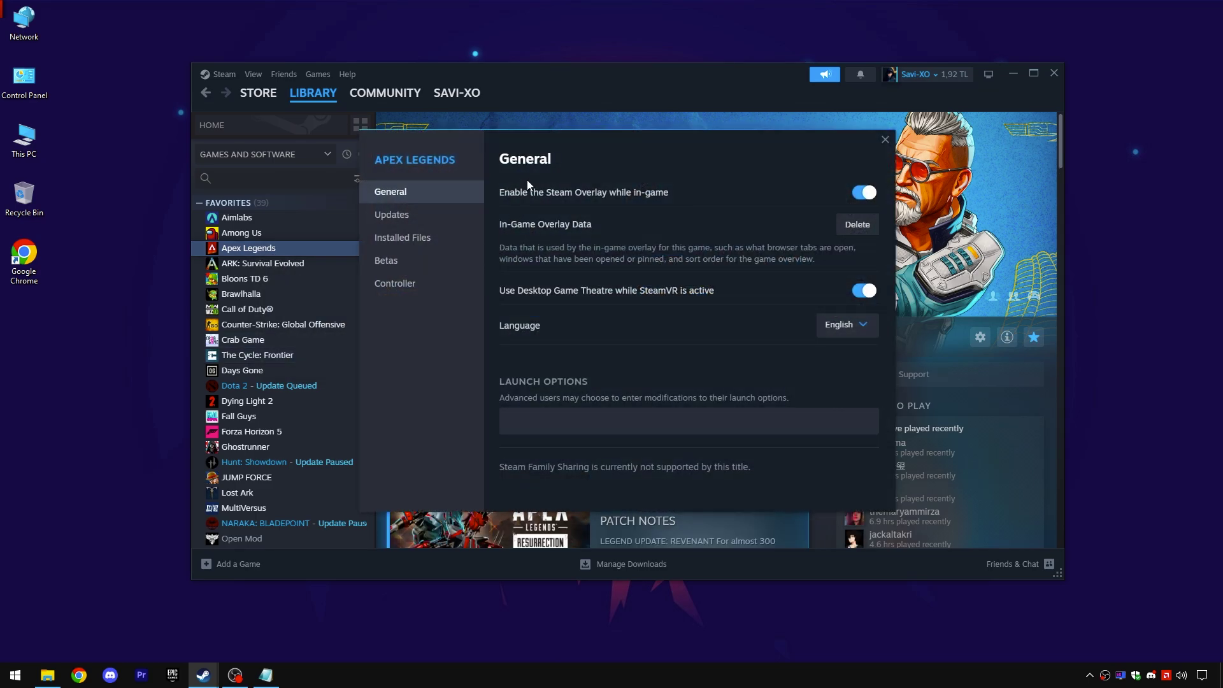
{"action": "left_click", "coordinate": [534, 410]}
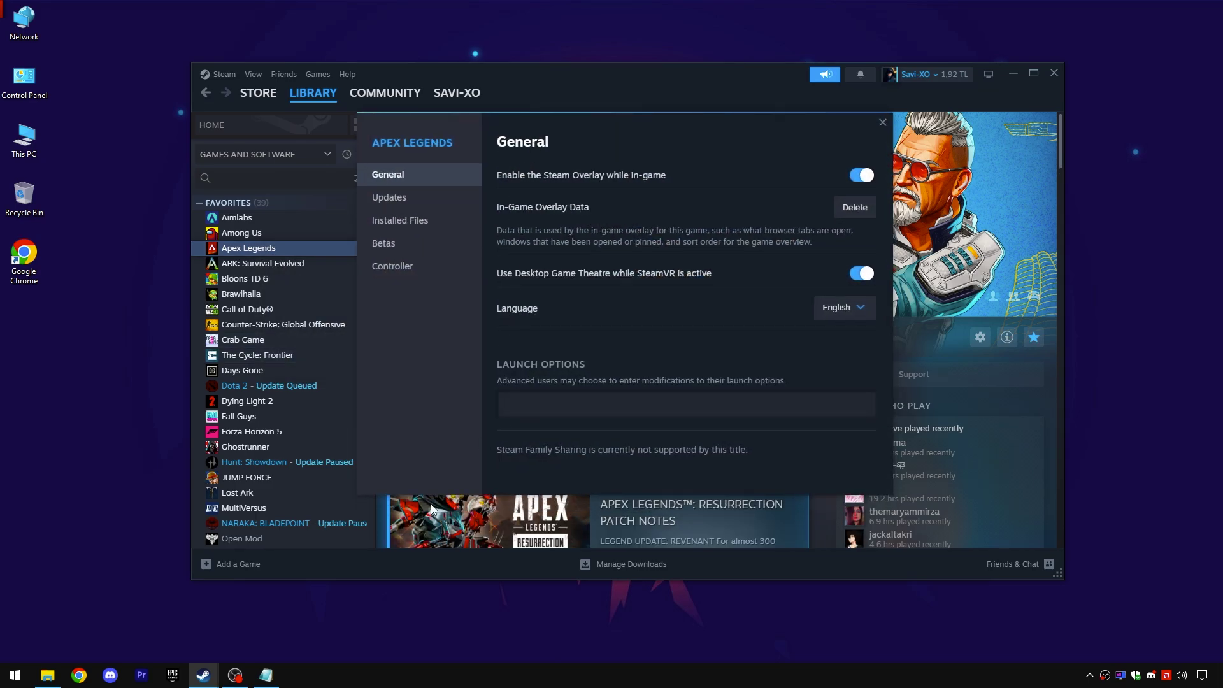
Step: Copy the line "-novid +fps_max unlimited -forcenovsync" from the Notepad text file and close the file
{"action": "left_click", "coordinate": [266, 675]}
{"action": "left_click_drag", "start_coordinate": [594, 120], "coordinate": [231, 121]}
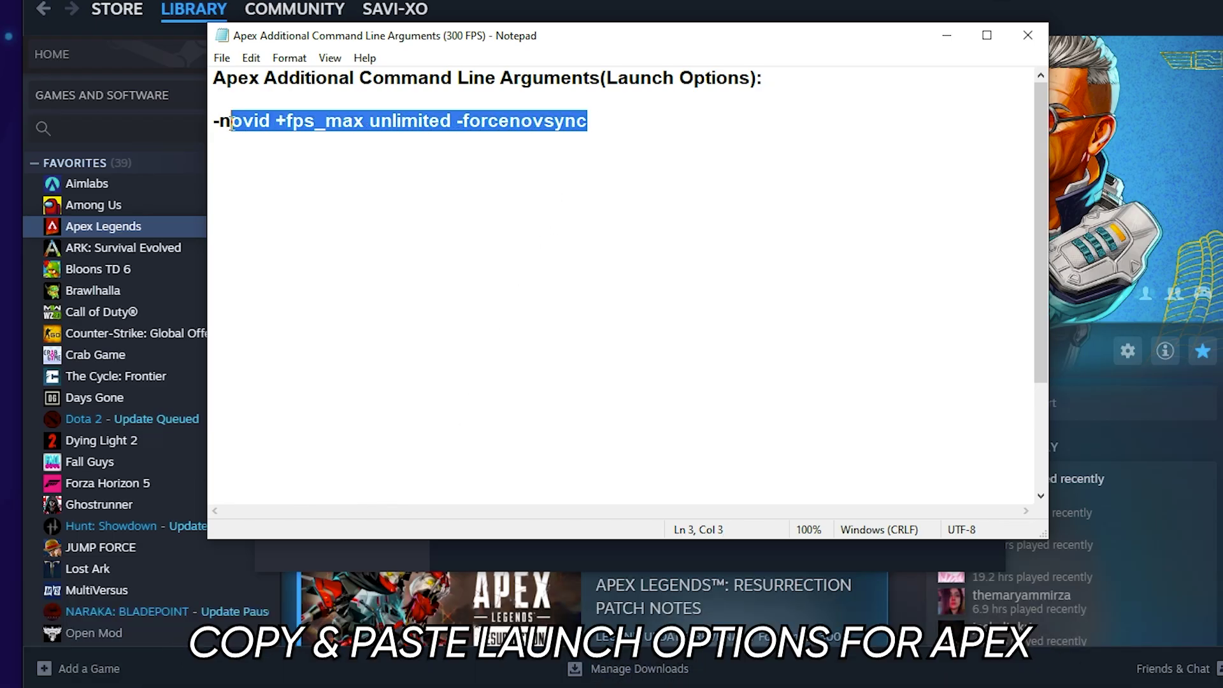
{"action": "right_click", "coordinate": [393, 119]}
{"action": "left_click", "coordinate": [440, 175]}
{"action": "left_click", "coordinate": [1023, 37]}
Step: Paste "-novid +fps_max unlimited -forcenovsync" as the Apex Legends launch options and turn off the Steam Overlay while in-game
{"action": "left_click", "coordinate": [547, 453]}
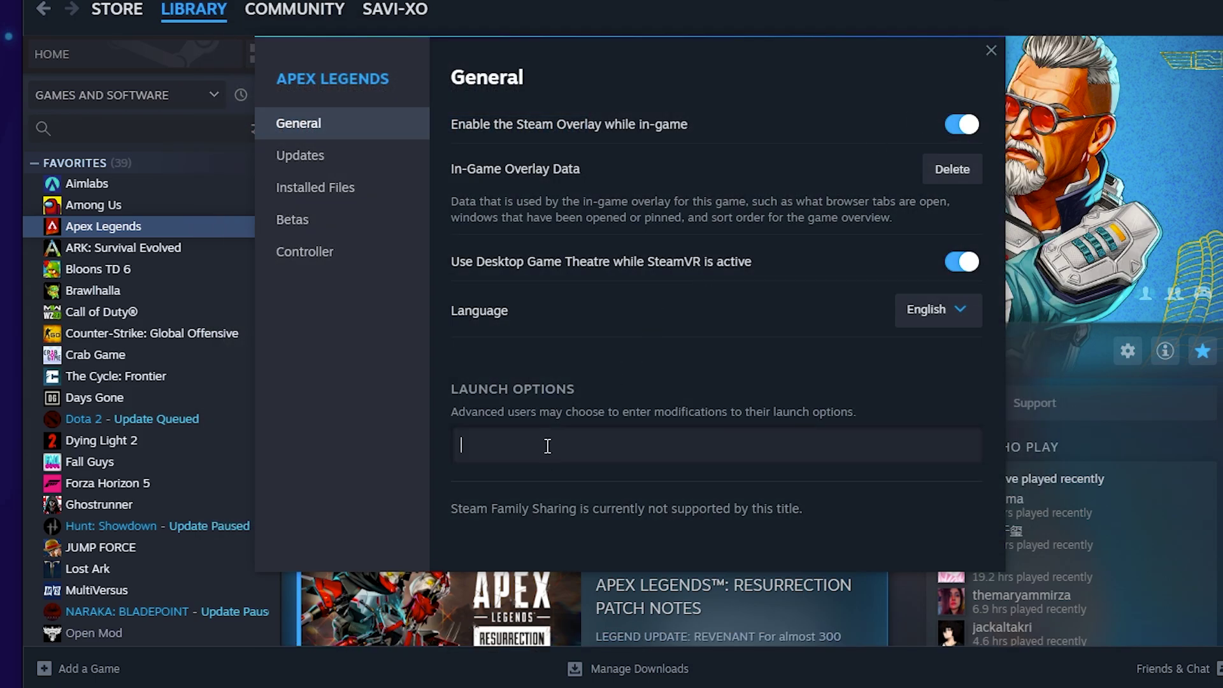
{"action": "right_click", "coordinate": [547, 446]}
{"action": "left_click", "coordinate": [582, 466]}
{"action": "triple_click", "coordinate": [691, 440]}
{"action": "left_click", "coordinate": [779, 442]}
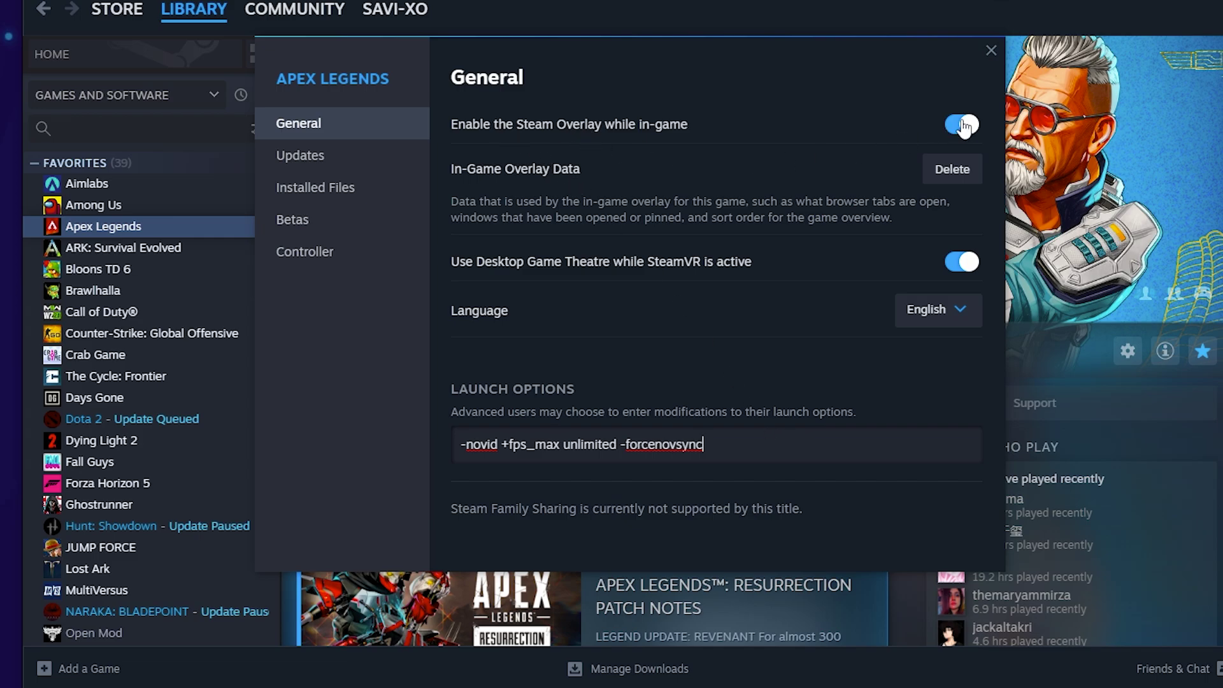
{"action": "left_click", "coordinate": [953, 169]}
{"action": "left_click", "coordinate": [783, 355]}
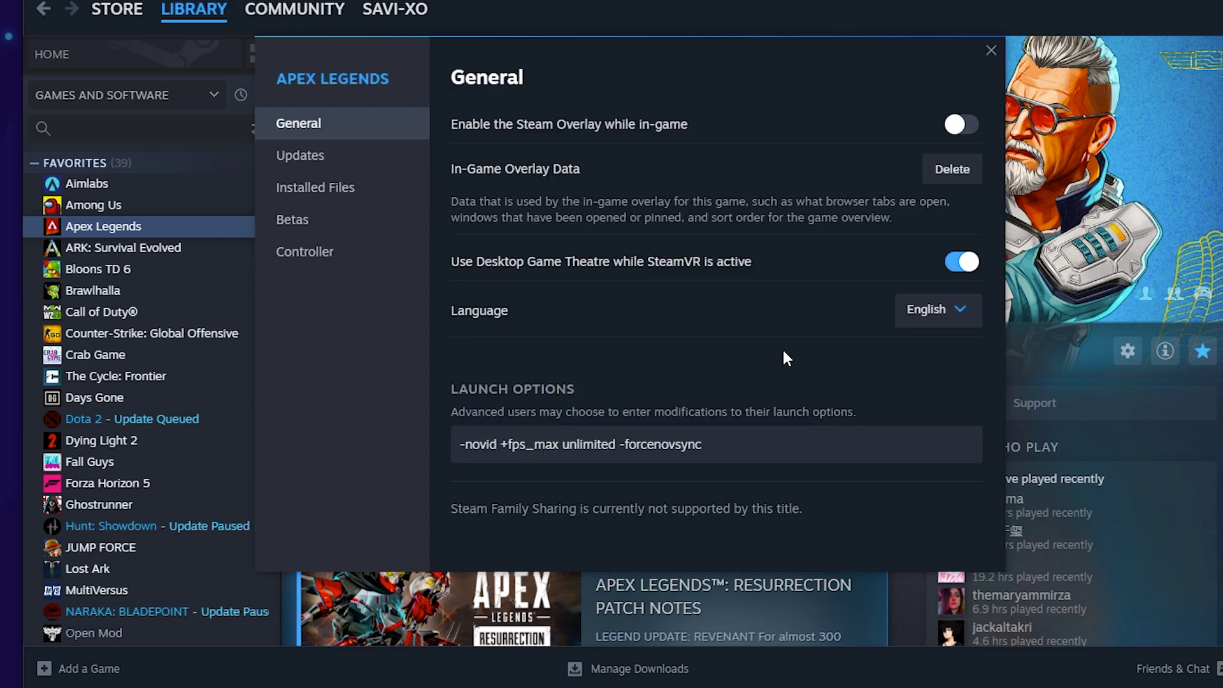
Step: Close the Apex Legends properties and run the BCDEdit Tweaks and Disable Memory Compression scripts from the 2 - Latecny Tweaks folder
{"action": "left_click", "coordinate": [989, 61]}
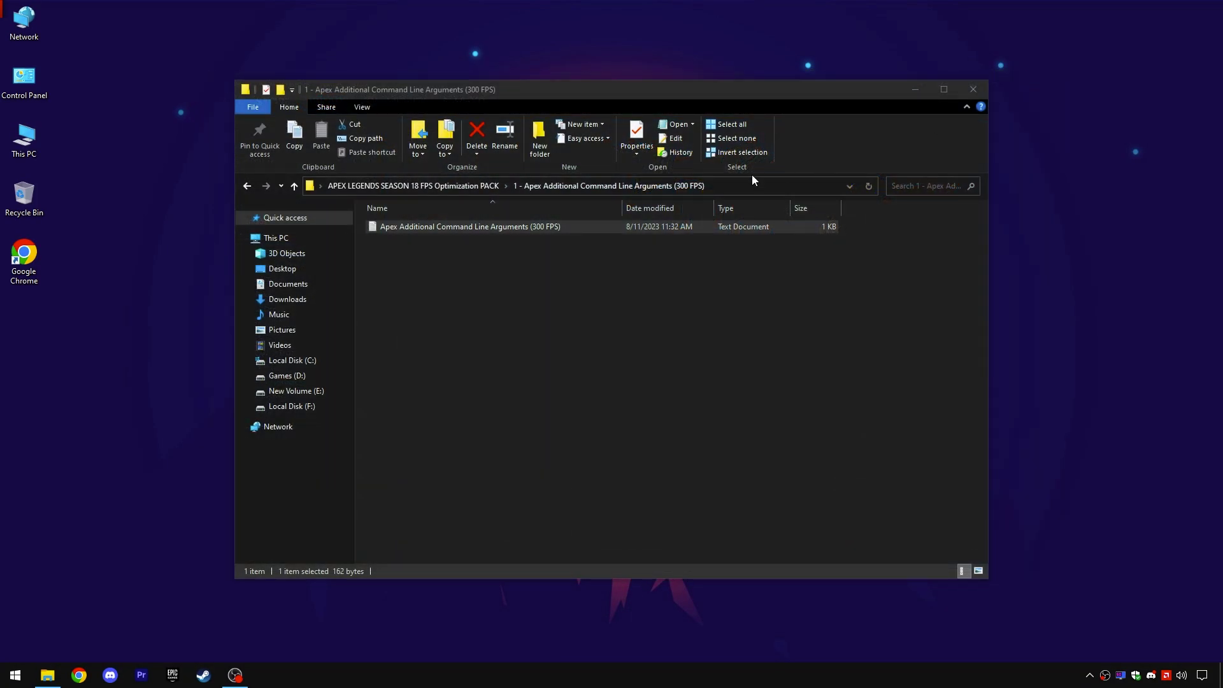
{"action": "left_click", "coordinate": [453, 186]}
{"action": "double_click", "coordinate": [449, 241]}
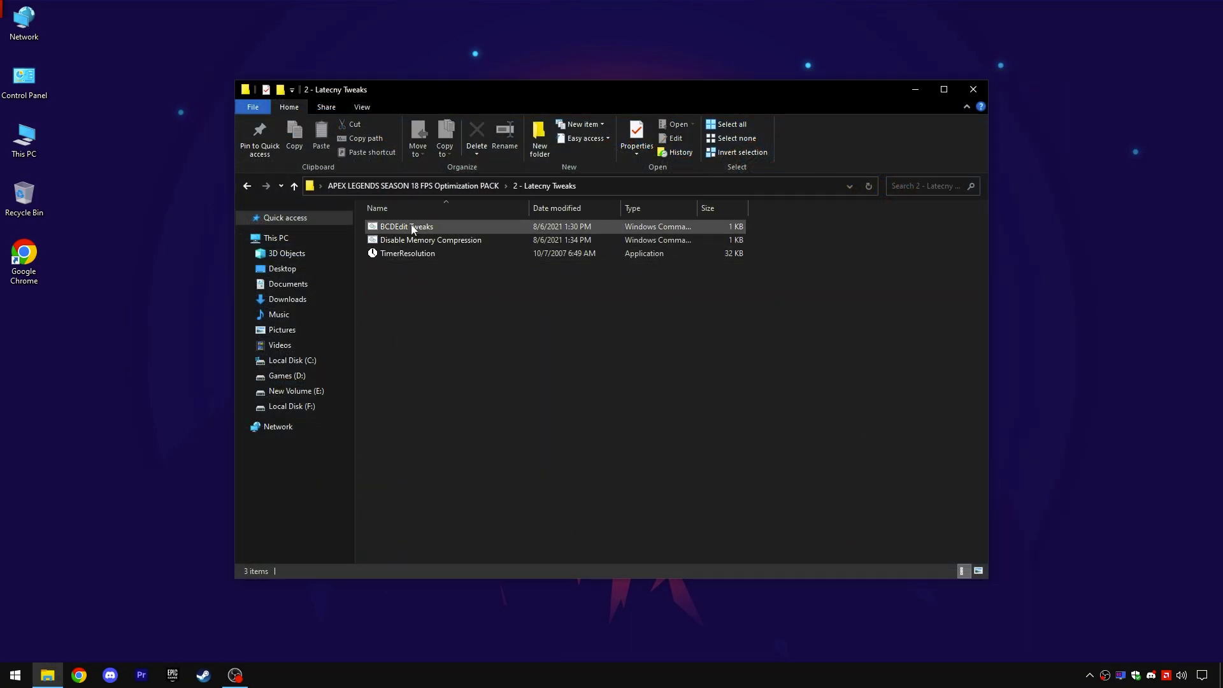
{"action": "right_click", "coordinate": [411, 226]}
{"action": "left_click", "coordinate": [438, 238]}
{"action": "key", "text": "space"}
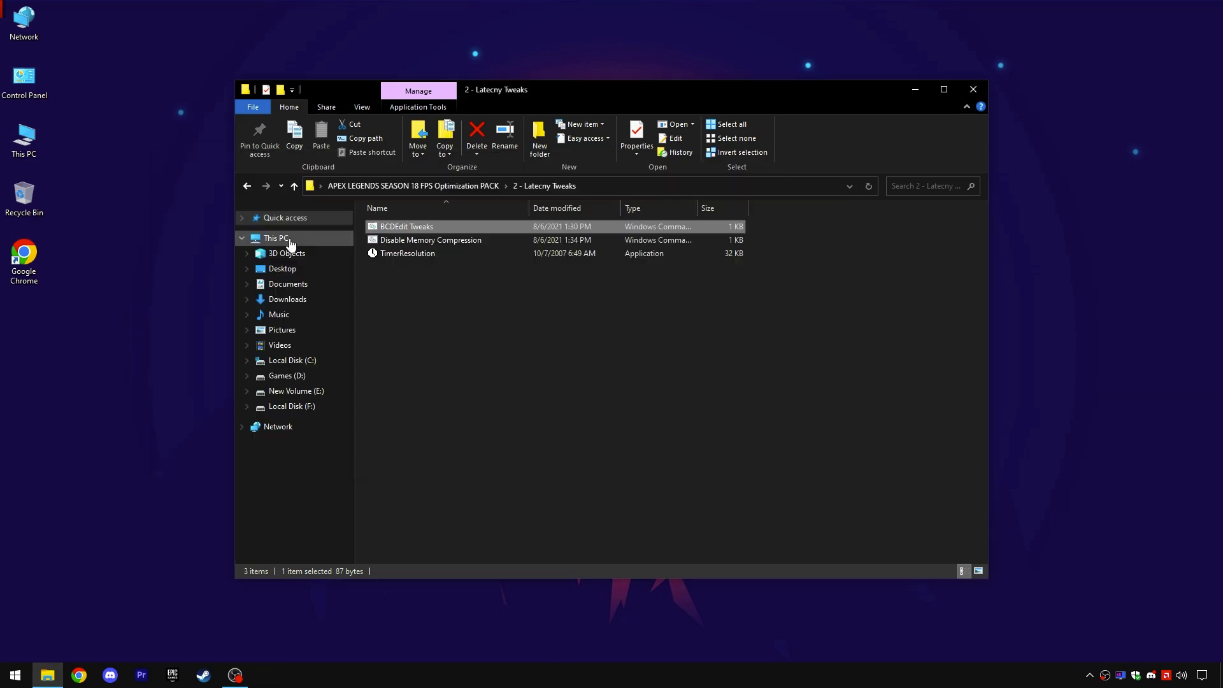
{"action": "right_click", "coordinate": [411, 240]}
{"action": "left_click", "coordinate": [437, 293]}
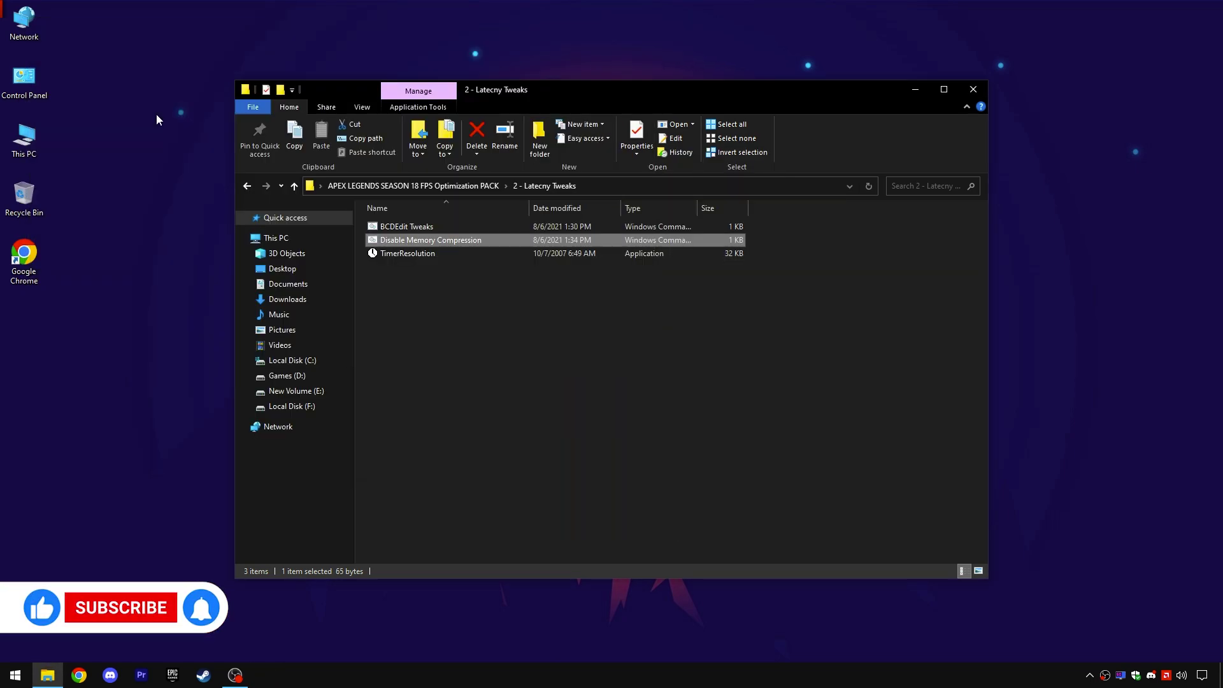
Step: Open the TimerResolution tool, check the current timer resolution against the maximum, and close the tool
{"action": "right_click", "coordinate": [395, 255]}
{"action": "left_click", "coordinate": [411, 262]}
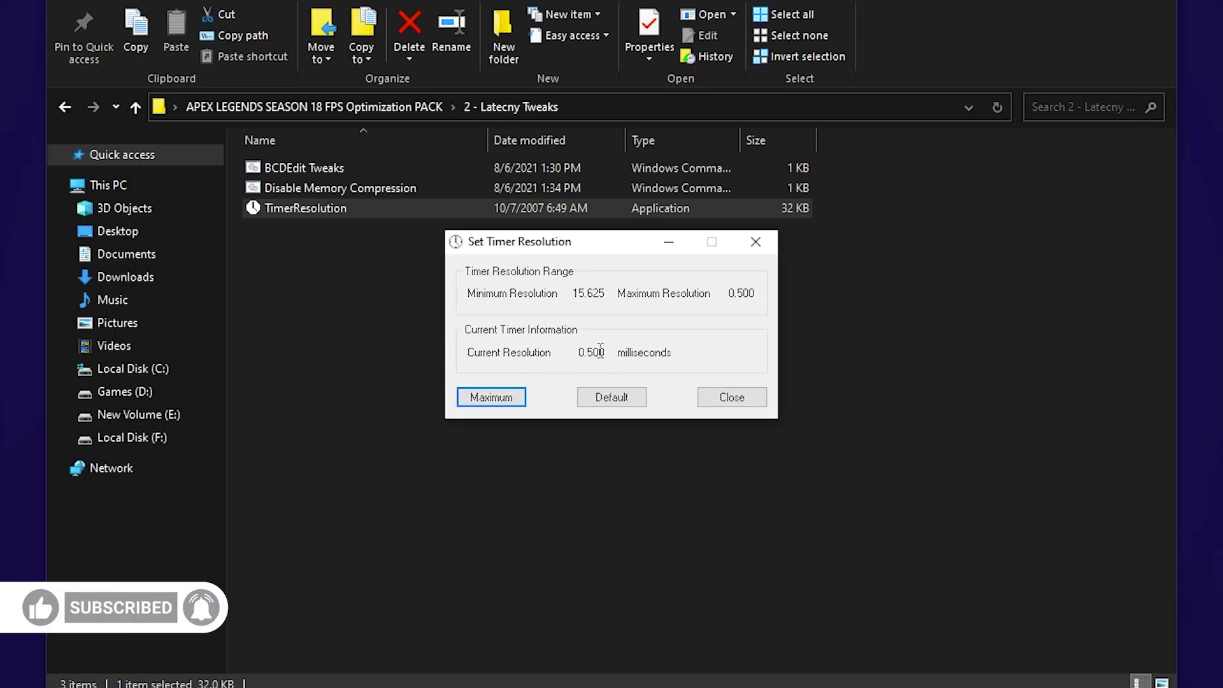
{"action": "left_click", "coordinate": [758, 244]}
Step: Open the 3 - Power Plan folder of the optimization pack and run the Delete Other Power Plans script to completion
{"action": "left_click", "coordinate": [396, 108]}
{"action": "double_click", "coordinate": [411, 251]}
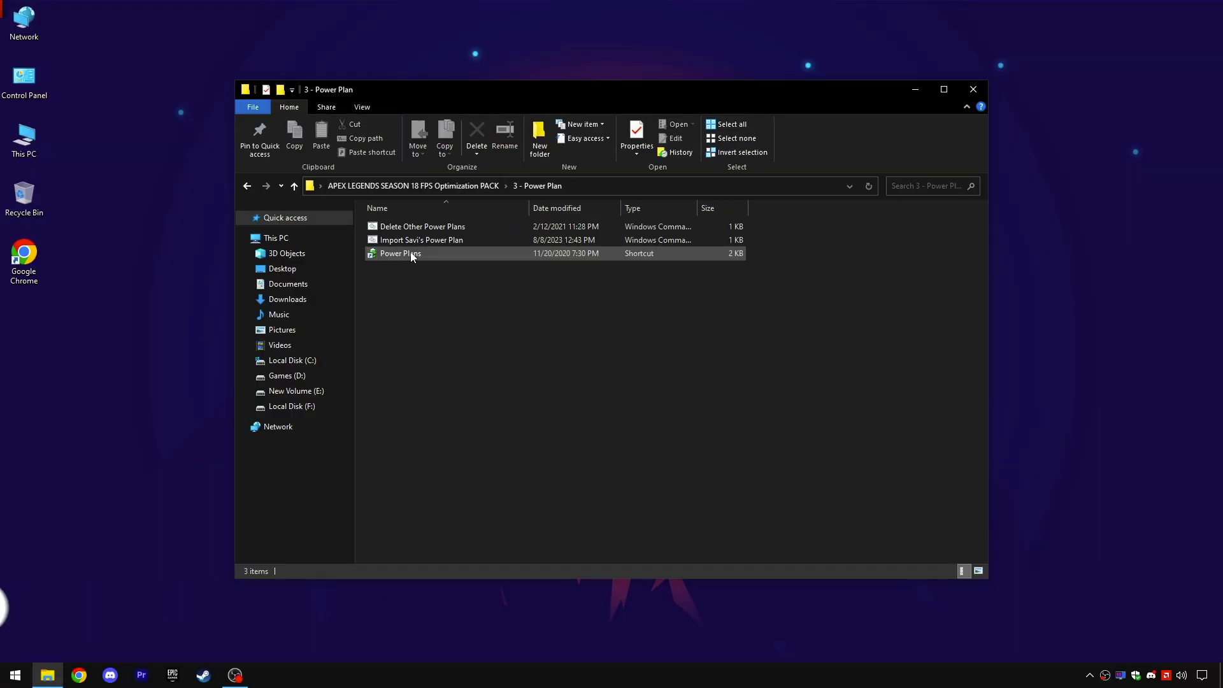
{"action": "right_click", "coordinate": [393, 229]}
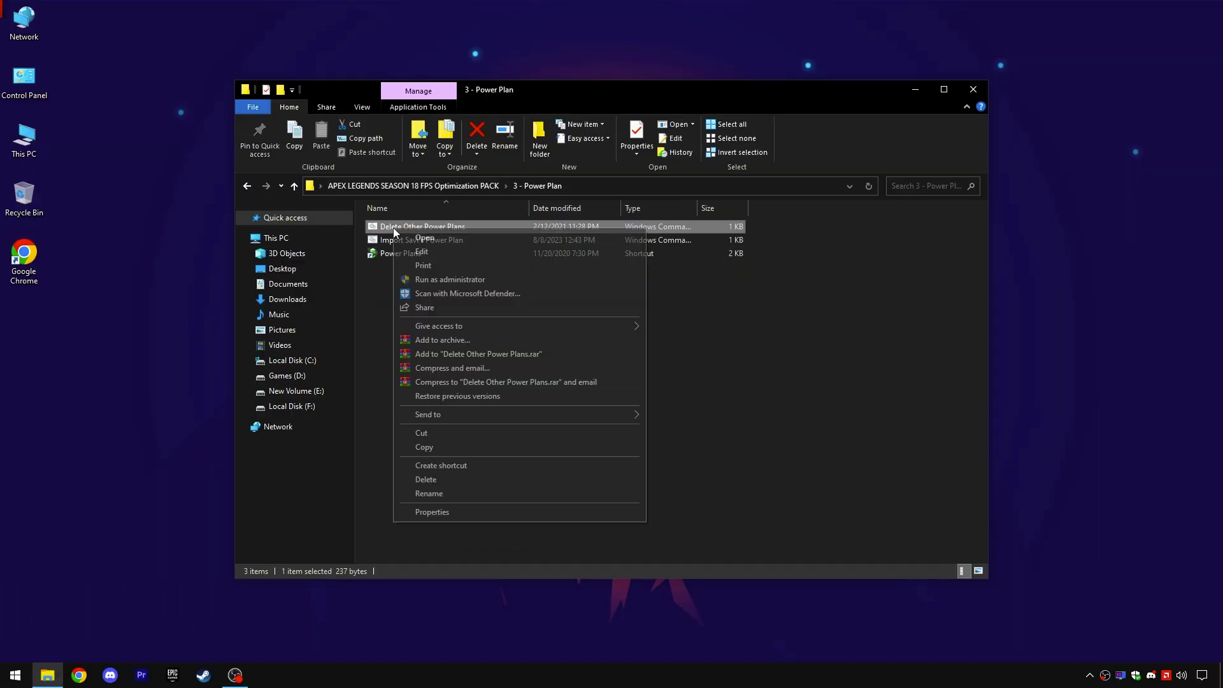
{"action": "left_click", "coordinate": [424, 237]}
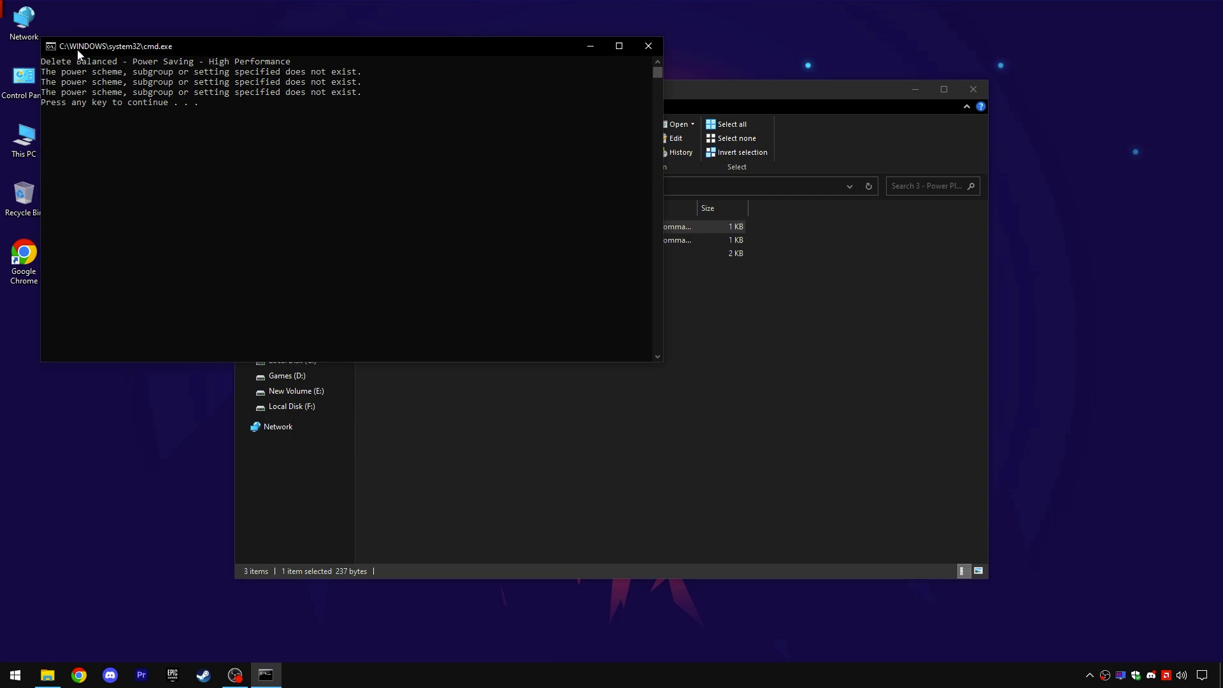
{"action": "left_click_drag", "start_coordinate": [75, 42], "coordinate": [83, 60]}
{"action": "key", "text": "Return"}
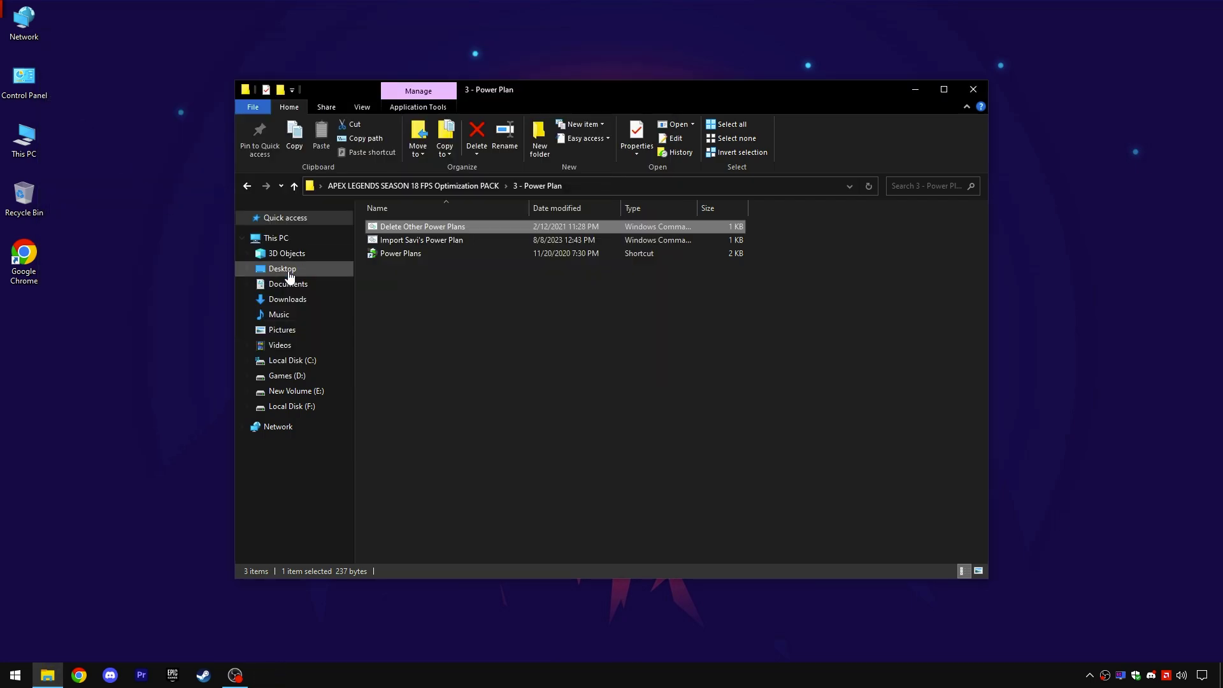
Step: Run the script that imports the custom Ultimate Performance power plan and dismiss its console window
{"action": "right_click", "coordinate": [401, 242]}
{"action": "left_click", "coordinate": [423, 250]}
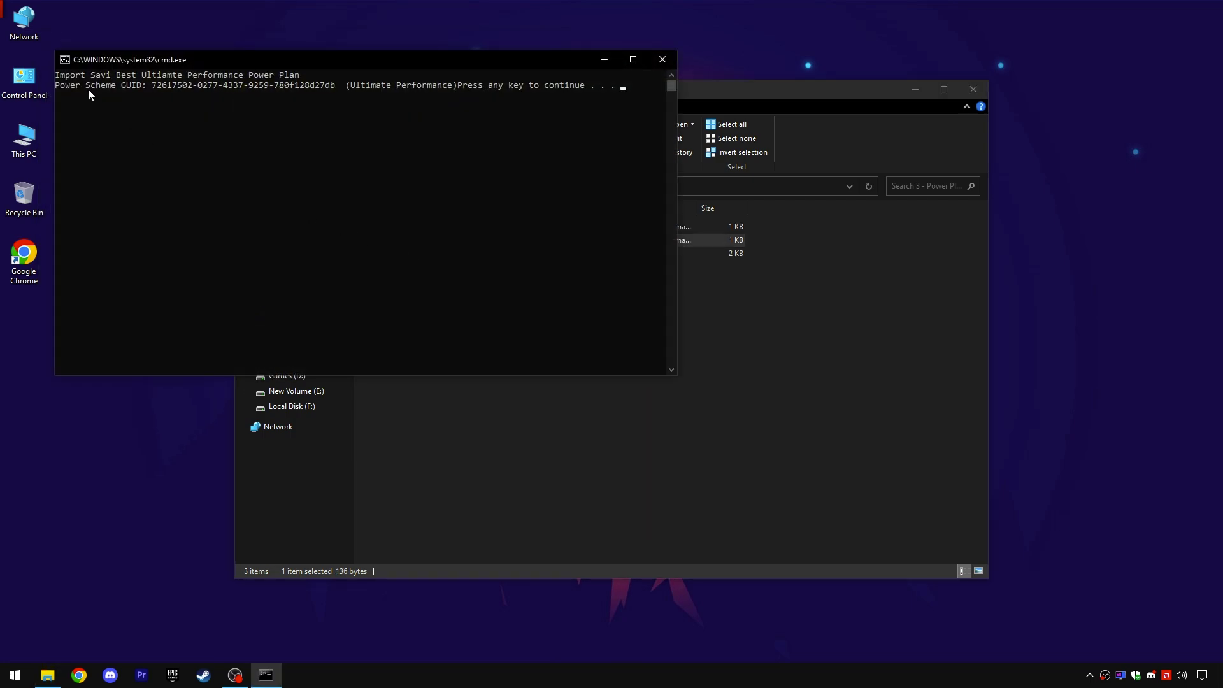
{"action": "left_click_drag", "start_coordinate": [120, 87], "coordinate": [606, 97]}
{"action": "key", "text": "Return"}
{"action": "key", "text": "Return"}
Step: Open the Power Plans shortcut, activate the first Ultimate Performance plan under the additional plans, and close Power Options
{"action": "left_click", "coordinate": [385, 254]}
{"action": "double_click", "coordinate": [385, 255]}
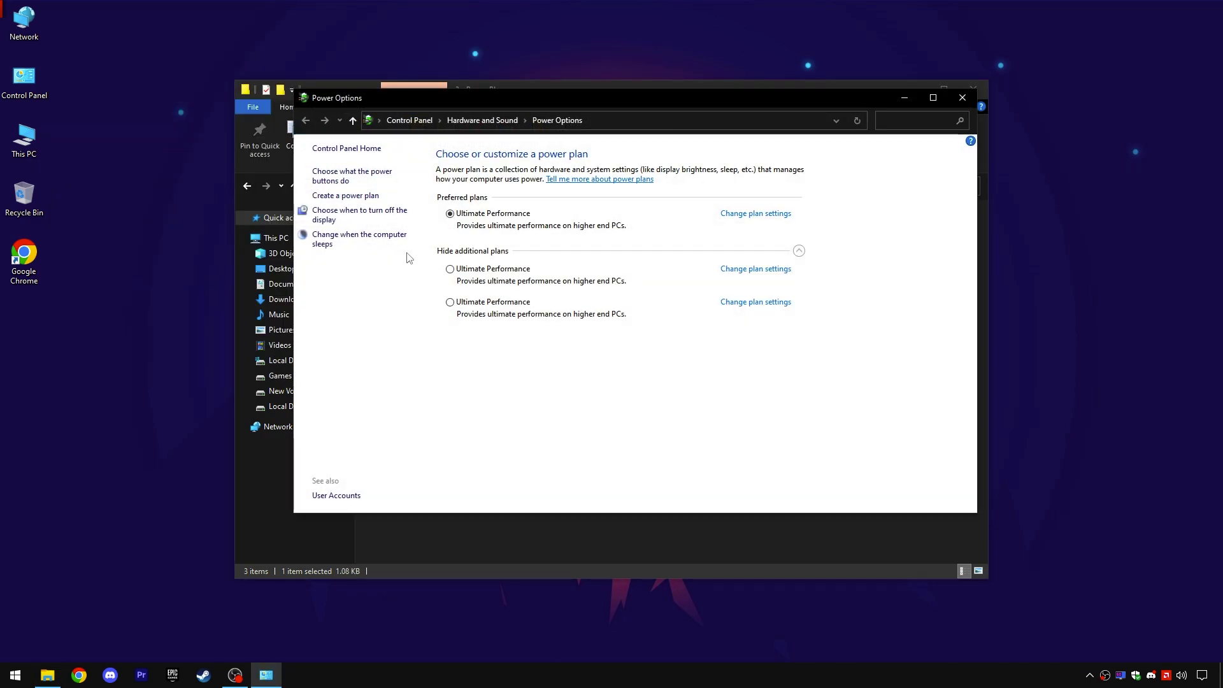
{"action": "left_click", "coordinate": [448, 267]}
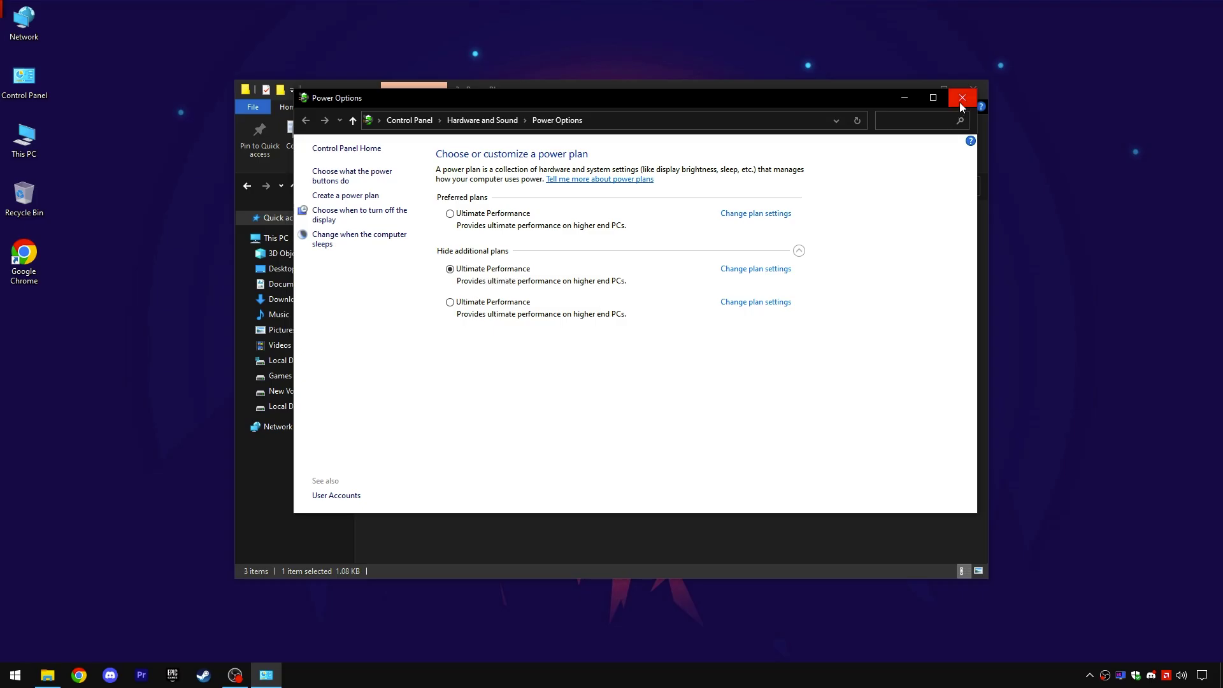
{"action": "left_click", "coordinate": [1138, 12]}
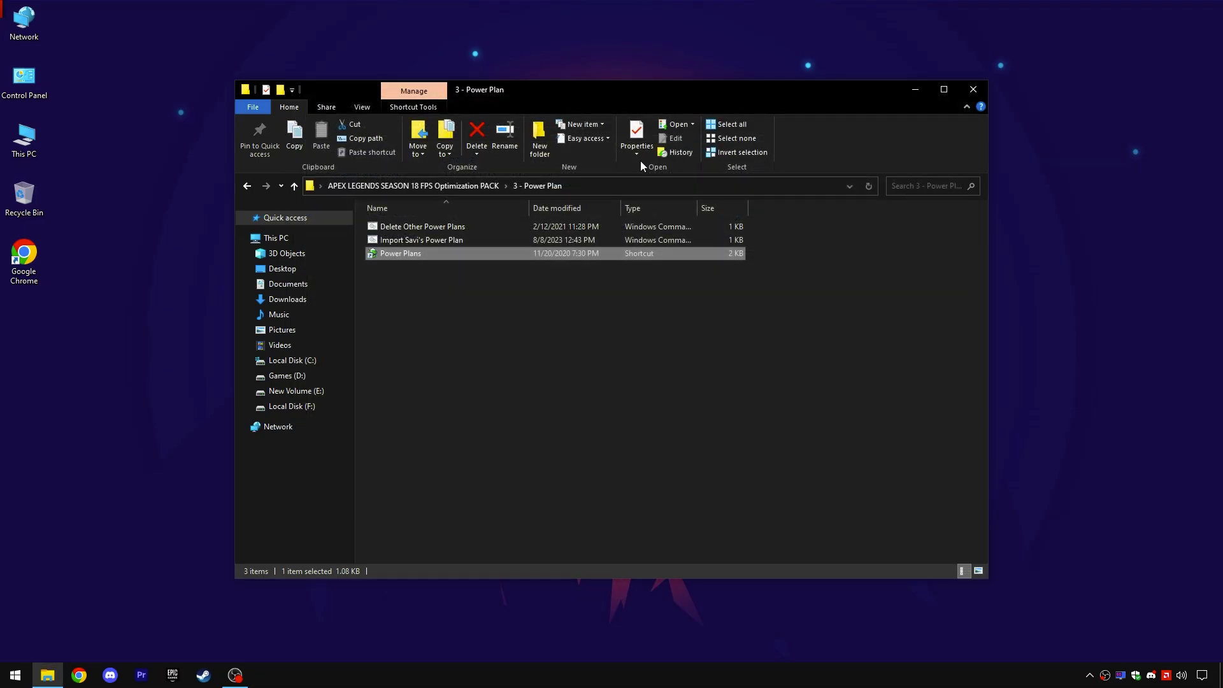
Step: Open the 4 - RAM Tweaks folder of the pack and look over its registry files for the different RAM sizes
{"action": "left_click", "coordinate": [446, 185]}
{"action": "double_click", "coordinate": [410, 267]}
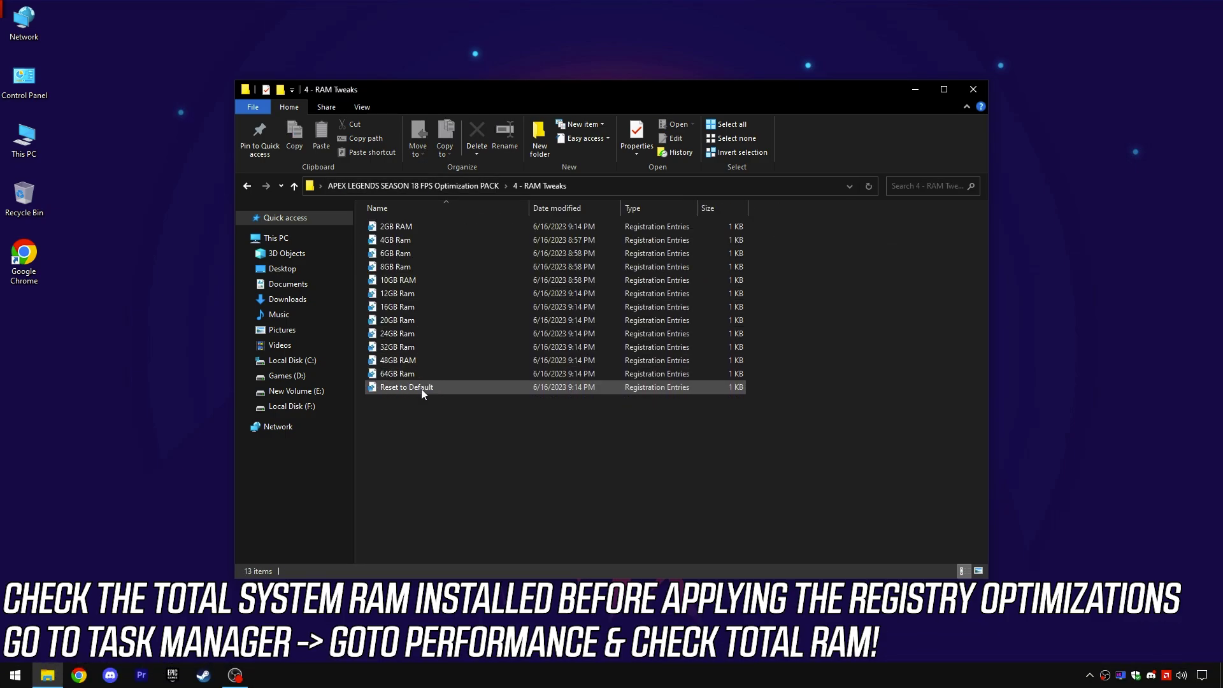
{"action": "left_click_drag", "start_coordinate": [422, 388], "coordinate": [430, 254]}
{"action": "left_click", "coordinate": [401, 404]}
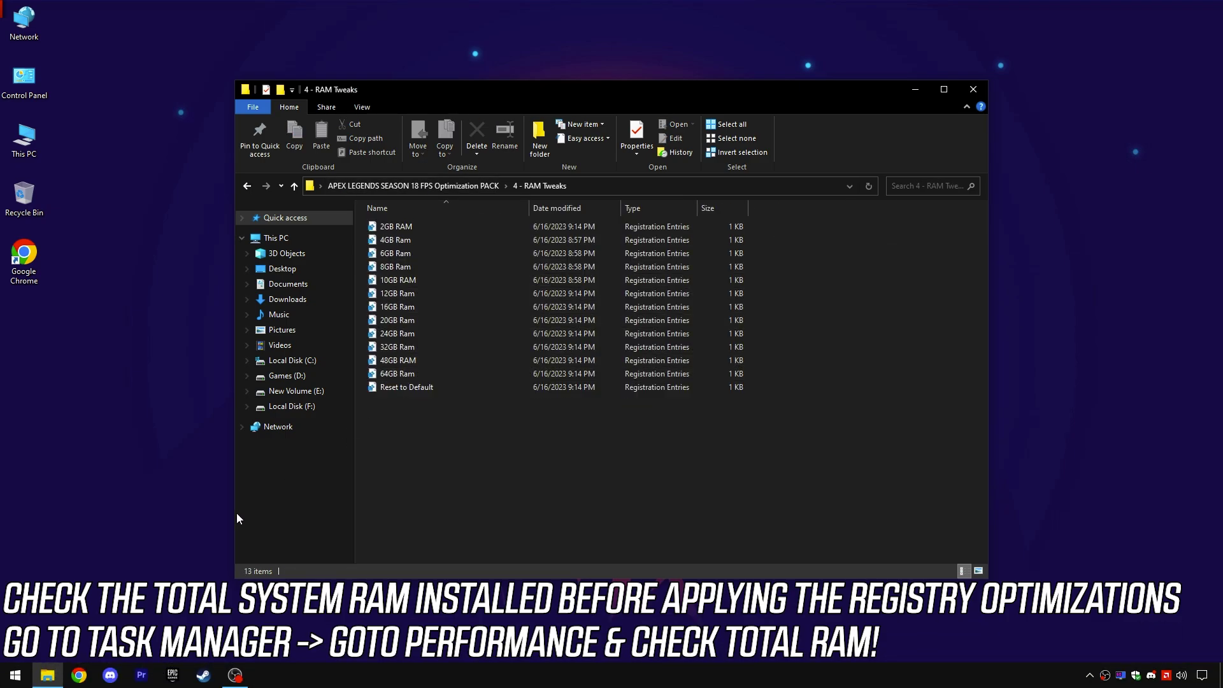
Step: Check the total installed memory in Task Manager's performance view and close Task Manager
{"action": "right_click", "coordinate": [19, 676]}
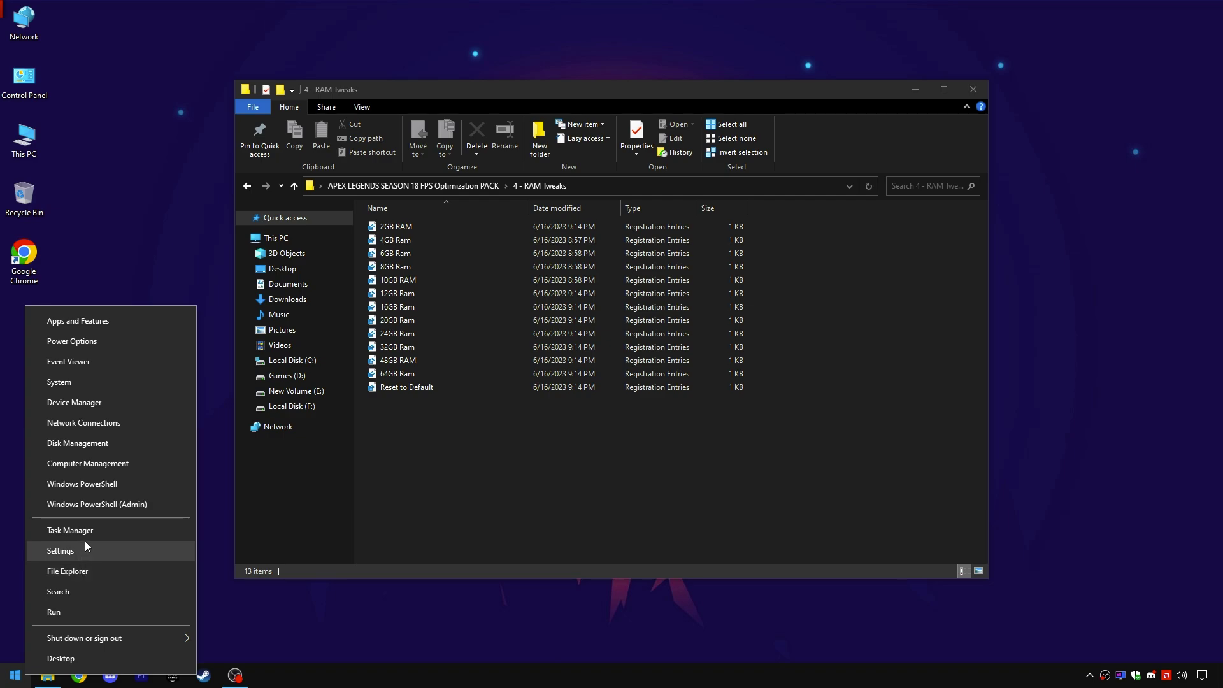
{"action": "left_click", "coordinate": [70, 530]}
{"action": "left_click", "coordinate": [800, 120]}
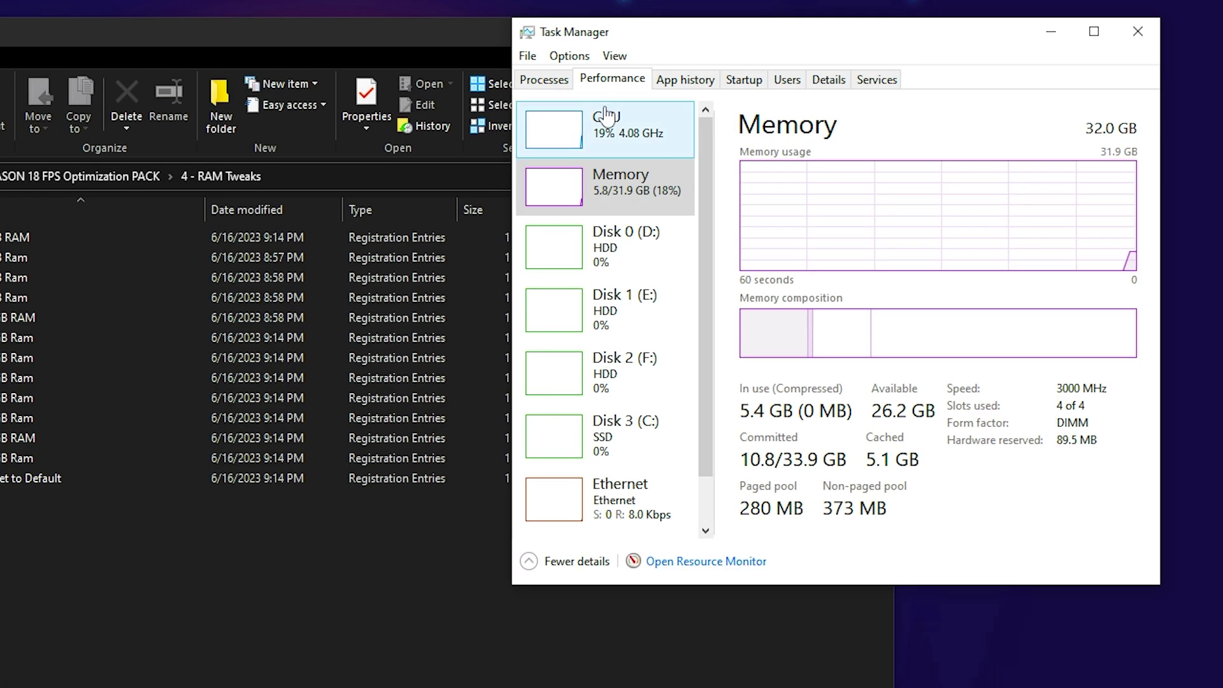
{"action": "left_click", "coordinate": [605, 118]}
{"action": "left_click", "coordinate": [606, 185]}
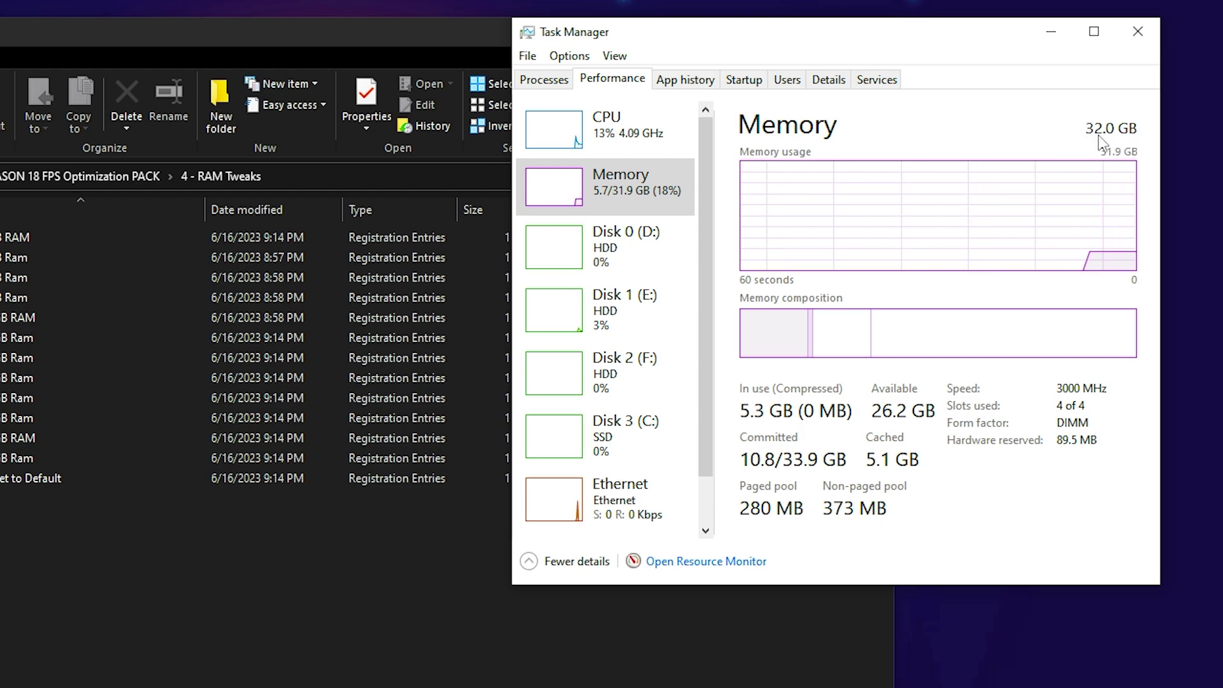
{"action": "left_click", "coordinate": [1138, 33]}
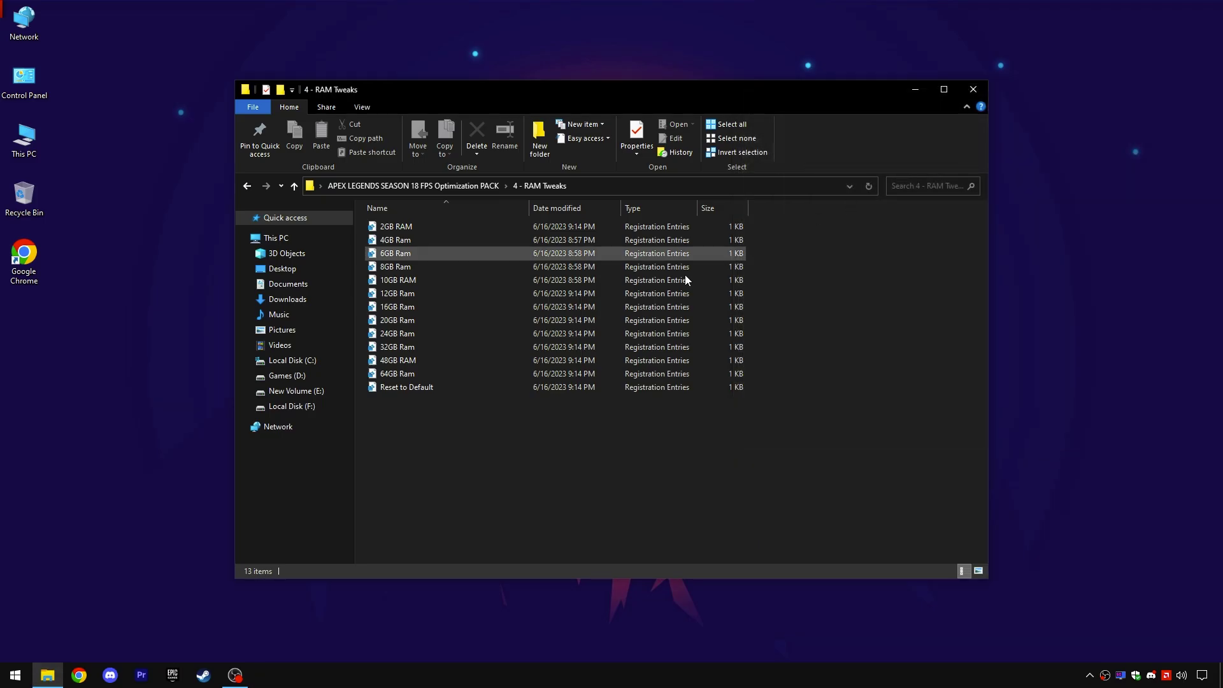
Step: Merge the 32GB Ram registry file into the registry and confirm the prompts
{"action": "right_click", "coordinate": [382, 348]}
{"action": "left_click", "coordinate": [482, 360]}
{"action": "key", "text": "Return"}
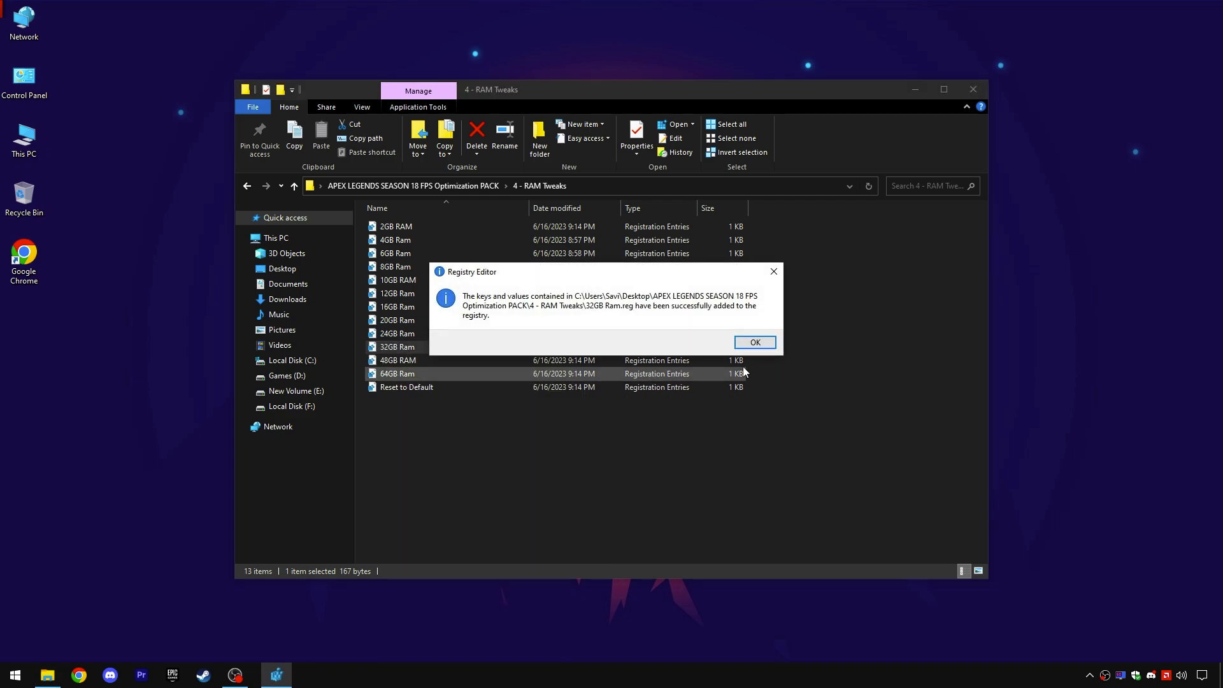
{"action": "key", "text": "Return"}
Step: Open the 5 - Basic Registry Optimizations folder and examine the files in it and in its Revert Registry Settings subfolder
{"action": "left_click", "coordinate": [445, 186]}
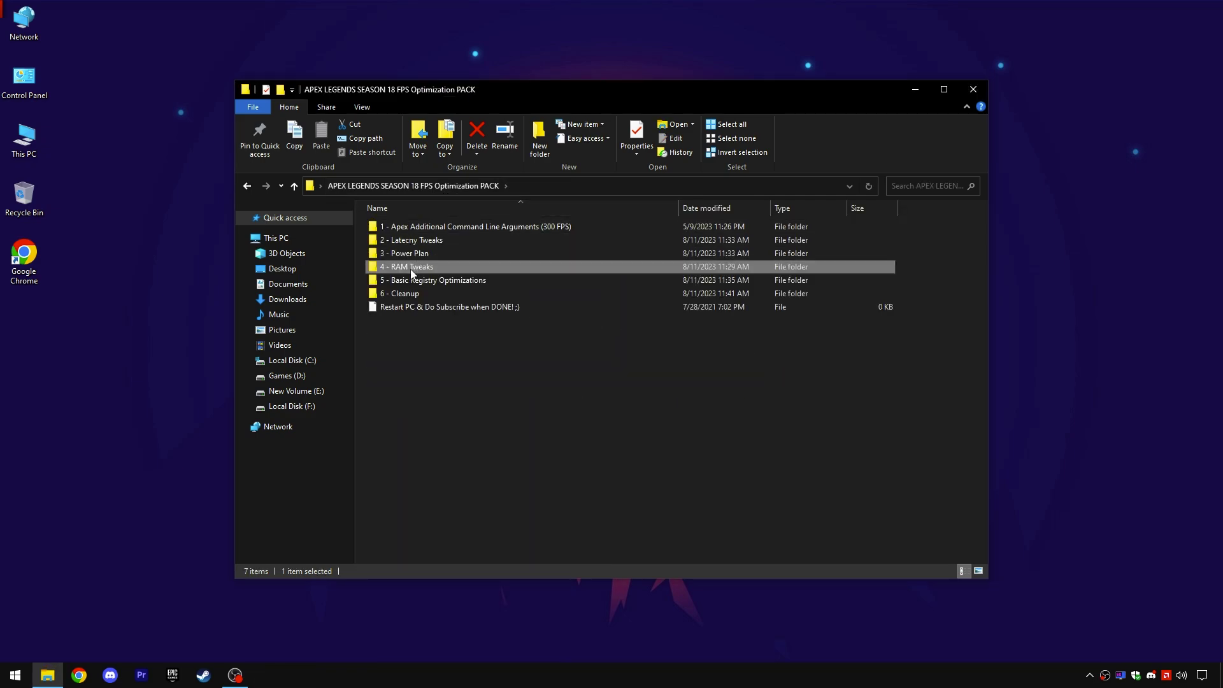
{"action": "double_click", "coordinate": [434, 278]}
{"action": "left_click_drag", "start_coordinate": [417, 312], "coordinate": [491, 242]}
{"action": "left_click", "coordinate": [497, 307]}
{"action": "double_click", "coordinate": [433, 227]}
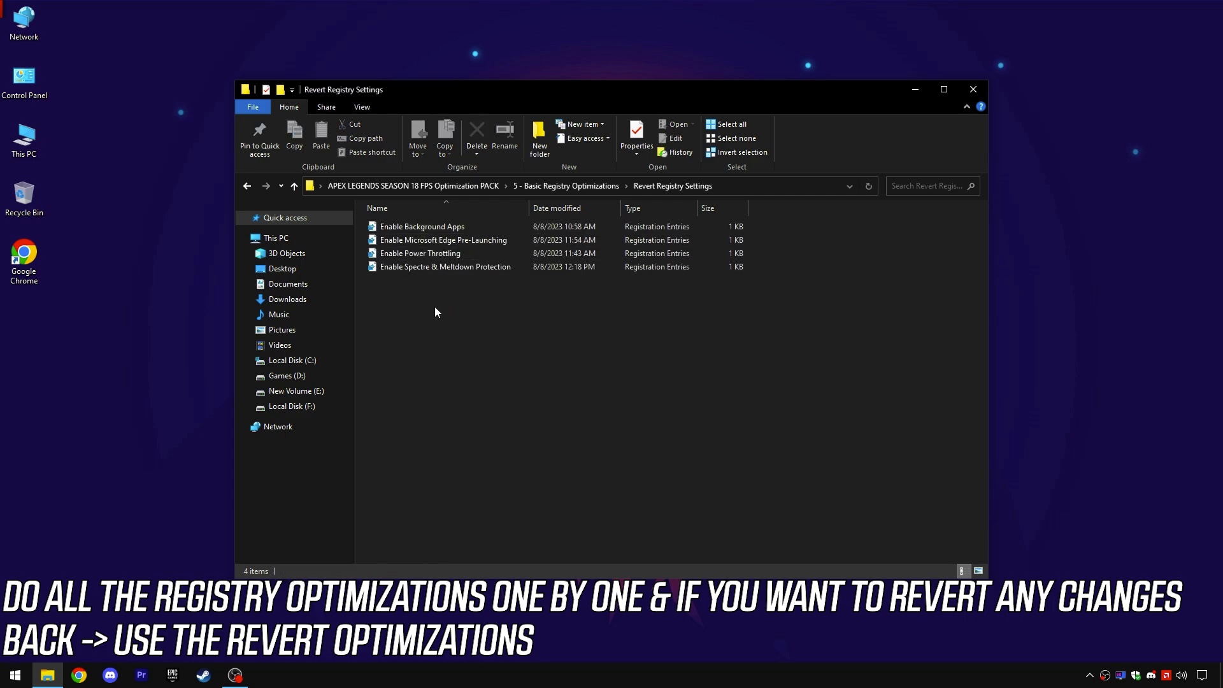
{"action": "left_click_drag", "start_coordinate": [435, 307], "coordinate": [538, 215]}
{"action": "left_click", "coordinate": [512, 288]}
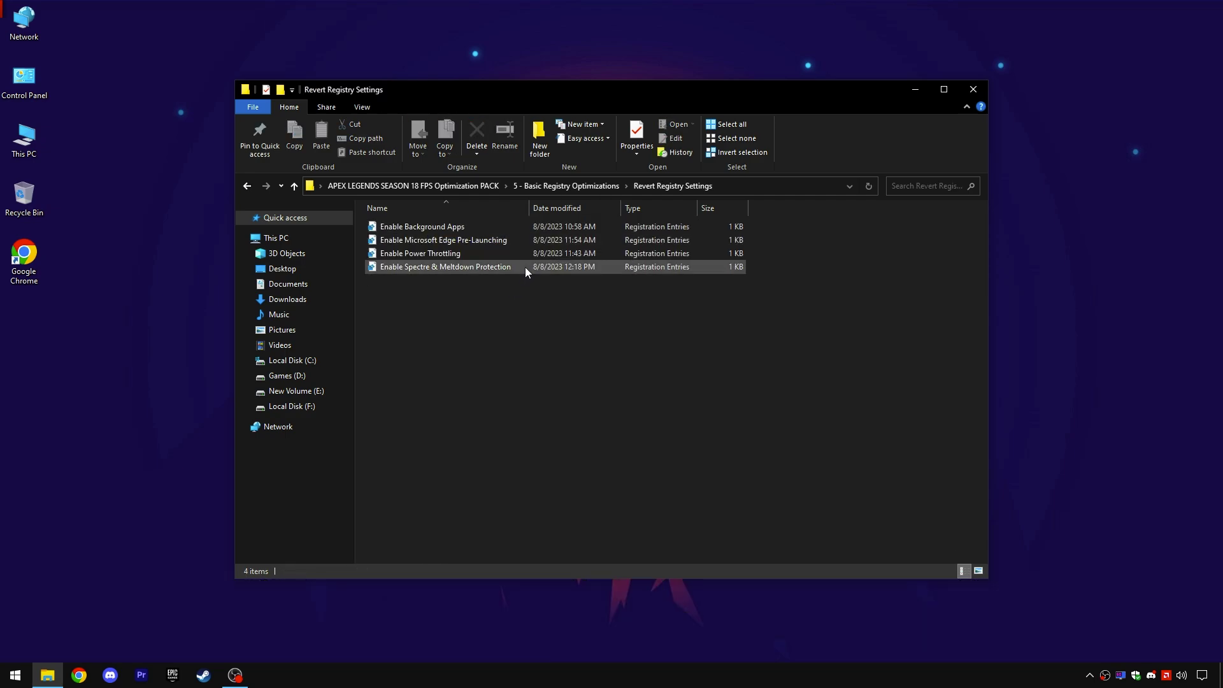
Step: Return to the 5 - Basic Registry Optimizations folder and merge the Disable Background Apps file into the registry
{"action": "left_click", "coordinate": [567, 185]}
{"action": "left_click", "coordinate": [400, 242]}
{"action": "right_click", "coordinate": [415, 241]}
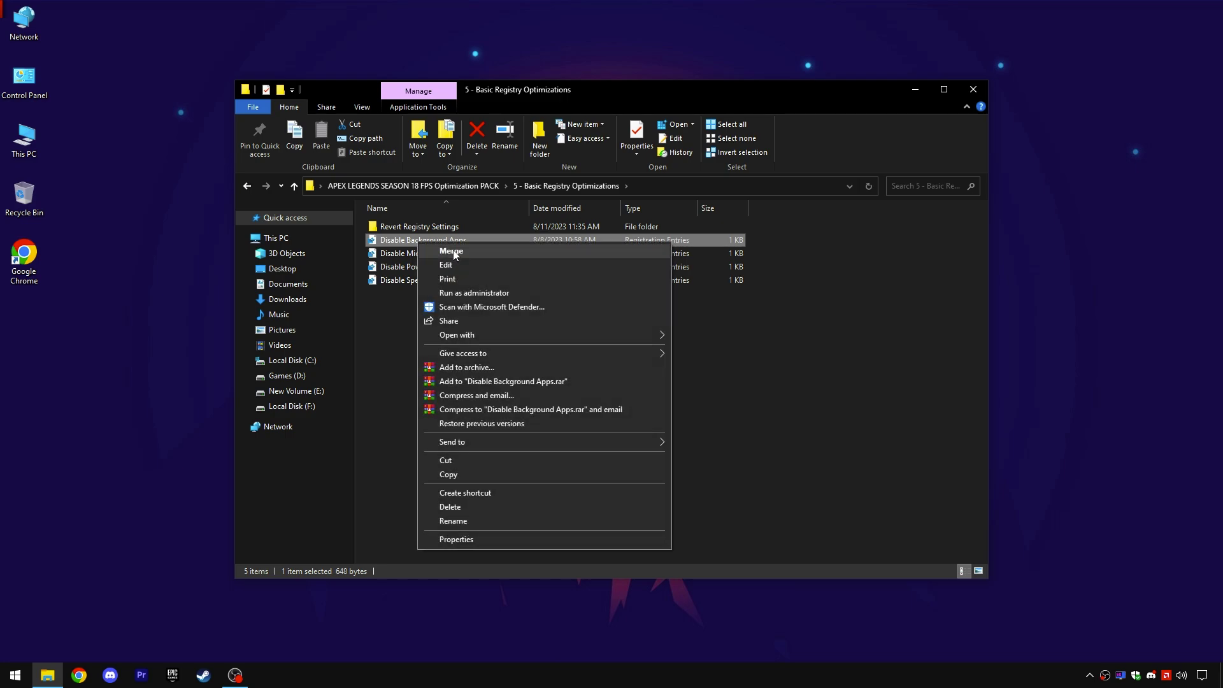
{"action": "left_click", "coordinate": [440, 253]}
{"action": "left_click", "coordinate": [703, 359]}
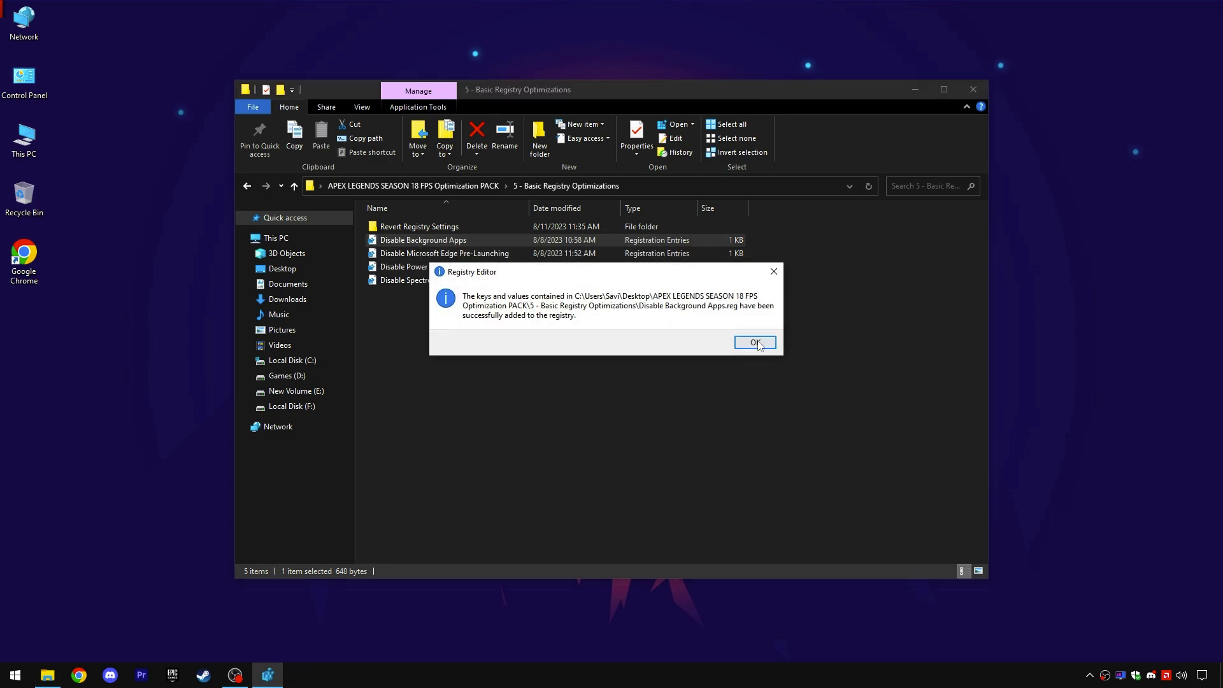
{"action": "key", "text": "Return"}
Step: Merge the Disable Microsoft Edge Pre-Launching file into the registry and confirm the prompts
{"action": "left_click", "coordinate": [446, 253]}
{"action": "right_click", "coordinate": [451, 254]}
{"action": "left_click", "coordinate": [496, 264]}
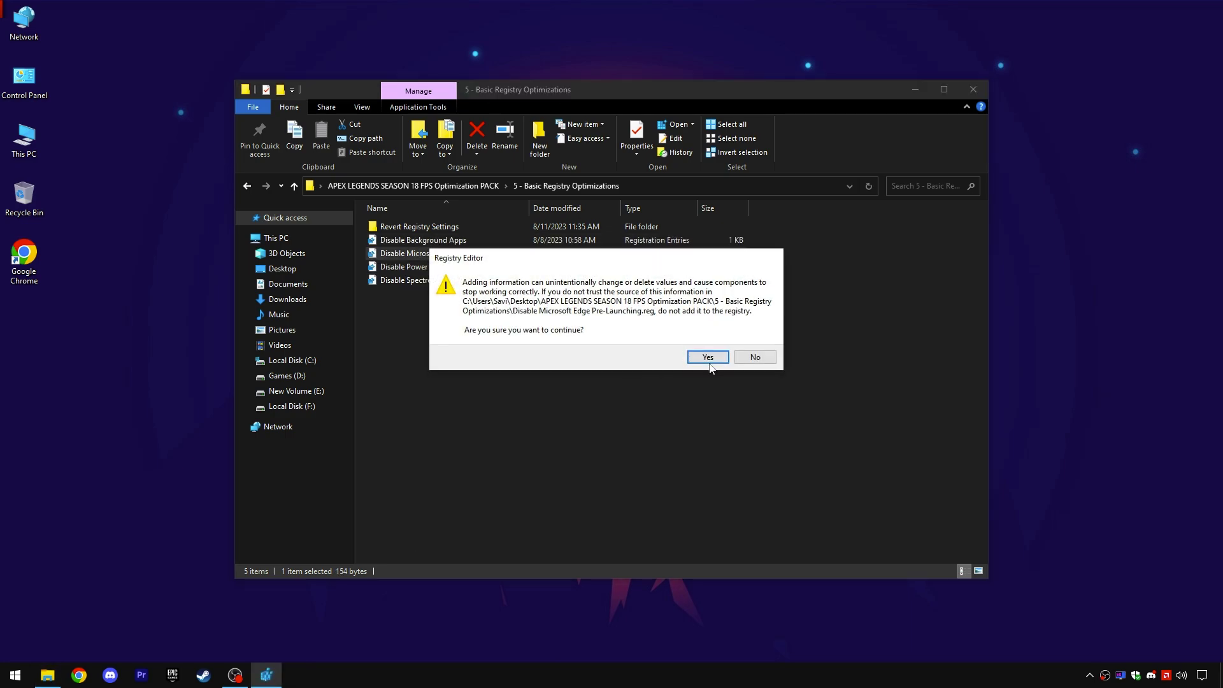
{"action": "left_click", "coordinate": [702, 359]}
{"action": "key", "text": "Return"}
Step: Merge the Disable Power Throttling file into the registry and confirm the prompts
{"action": "right_click", "coordinate": [420, 268]}
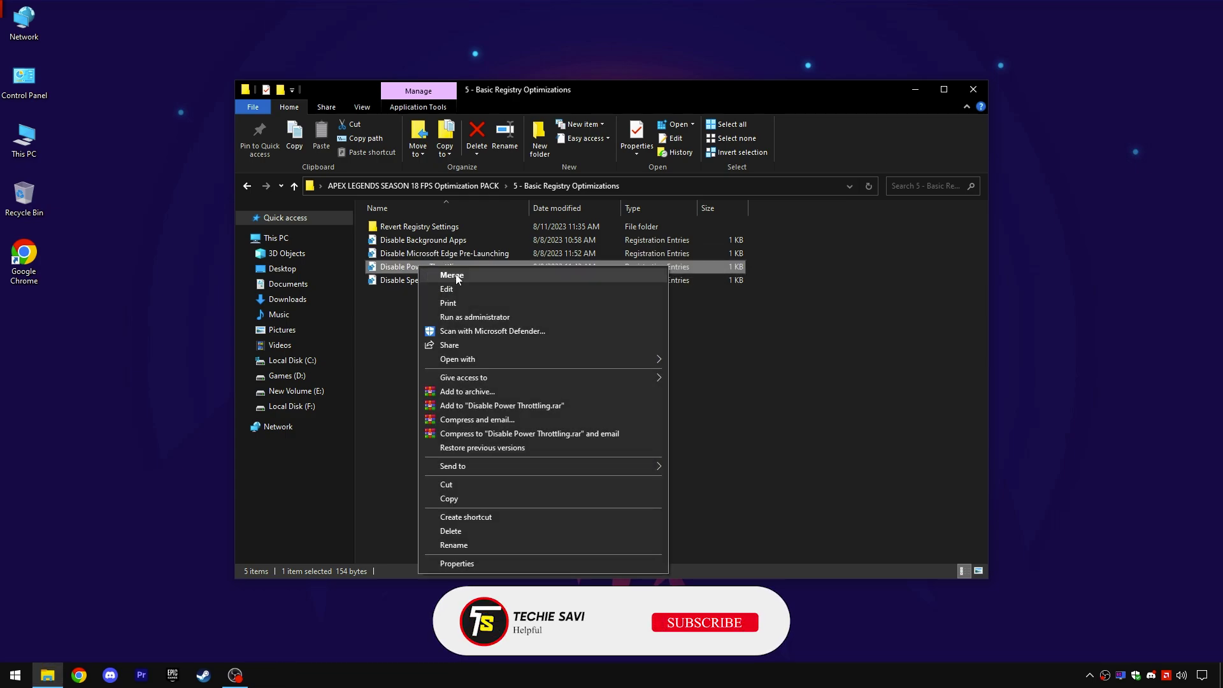
{"action": "left_click", "coordinate": [453, 277]}
{"action": "left_click", "coordinate": [704, 356]}
{"action": "left_click", "coordinate": [753, 343]}
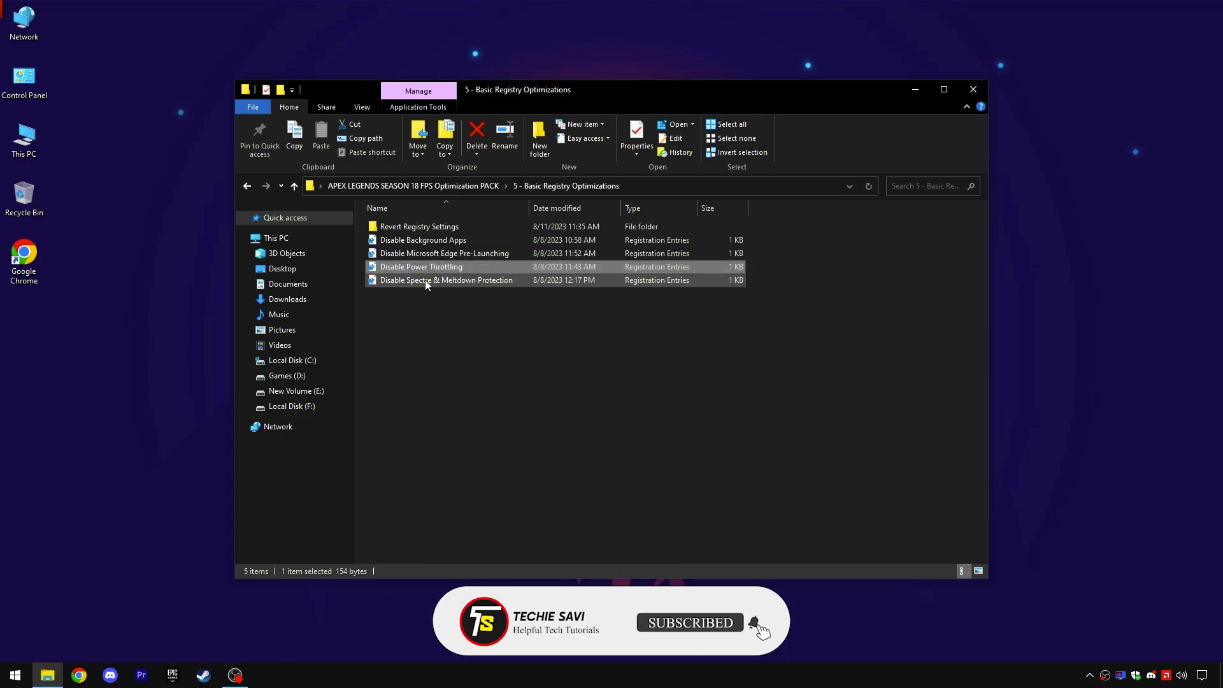
Step: Merge the Disable Spectre & Meltdown Protection file into the registry and confirm the prompts
{"action": "right_click", "coordinate": [426, 281]}
{"action": "left_click", "coordinate": [455, 290]}
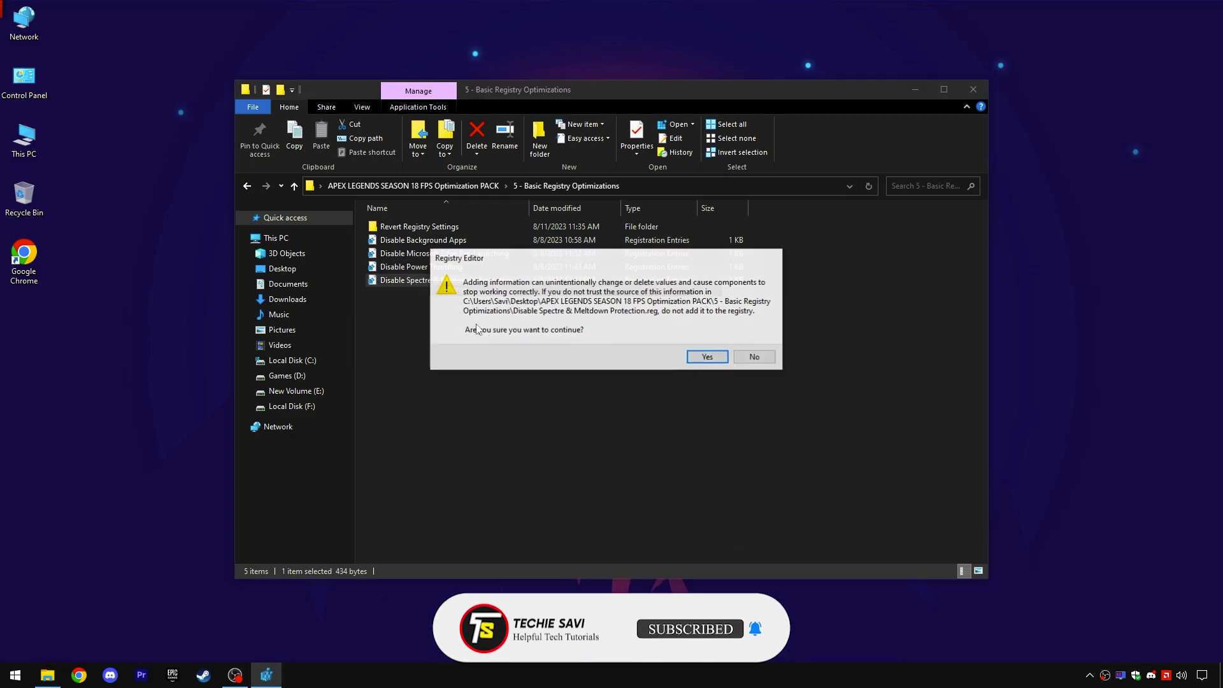
{"action": "left_click", "coordinate": [703, 358]}
{"action": "left_click", "coordinate": [753, 342]}
Step: Open the Revert Registry Settings subfolder and look over the registry files for re-enabling the disabled features
{"action": "double_click", "coordinate": [421, 227]}
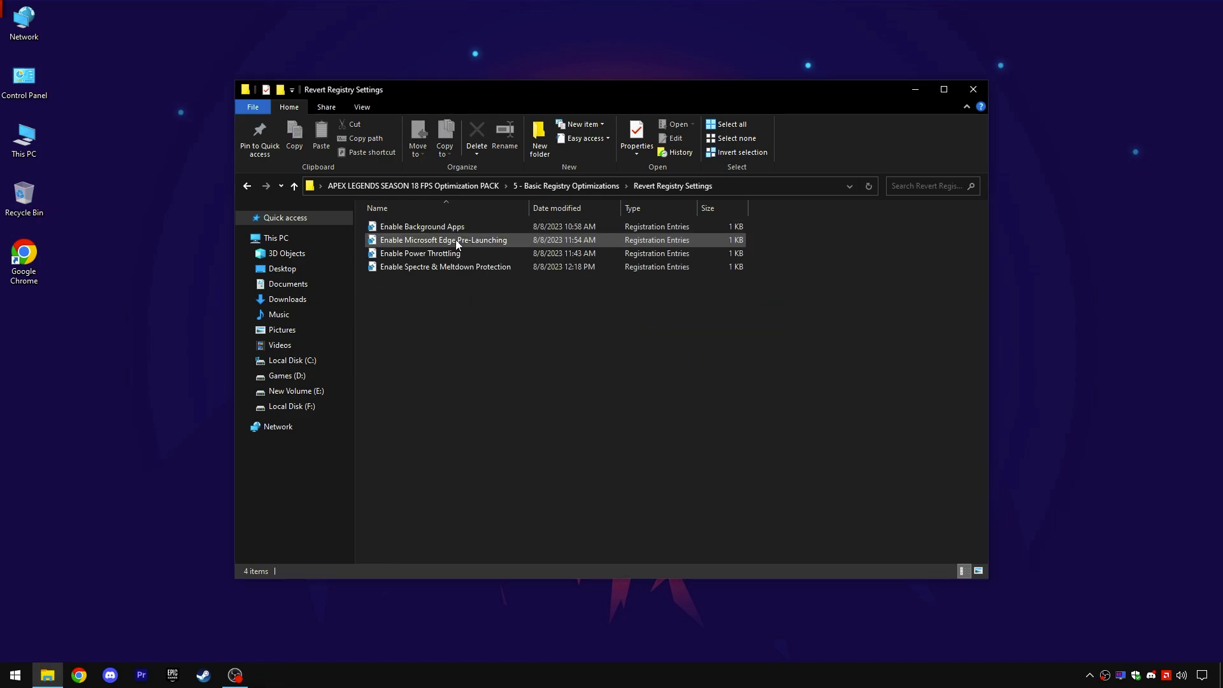
{"action": "left_click_drag", "start_coordinate": [449, 291], "coordinate": [485, 216]}
{"action": "left_click", "coordinate": [467, 292]}
Step: Open the 6 - Cleanup folder, run adwcleaner, scan the system for adware and skip the basic repair
{"action": "left_click", "coordinate": [395, 185]}
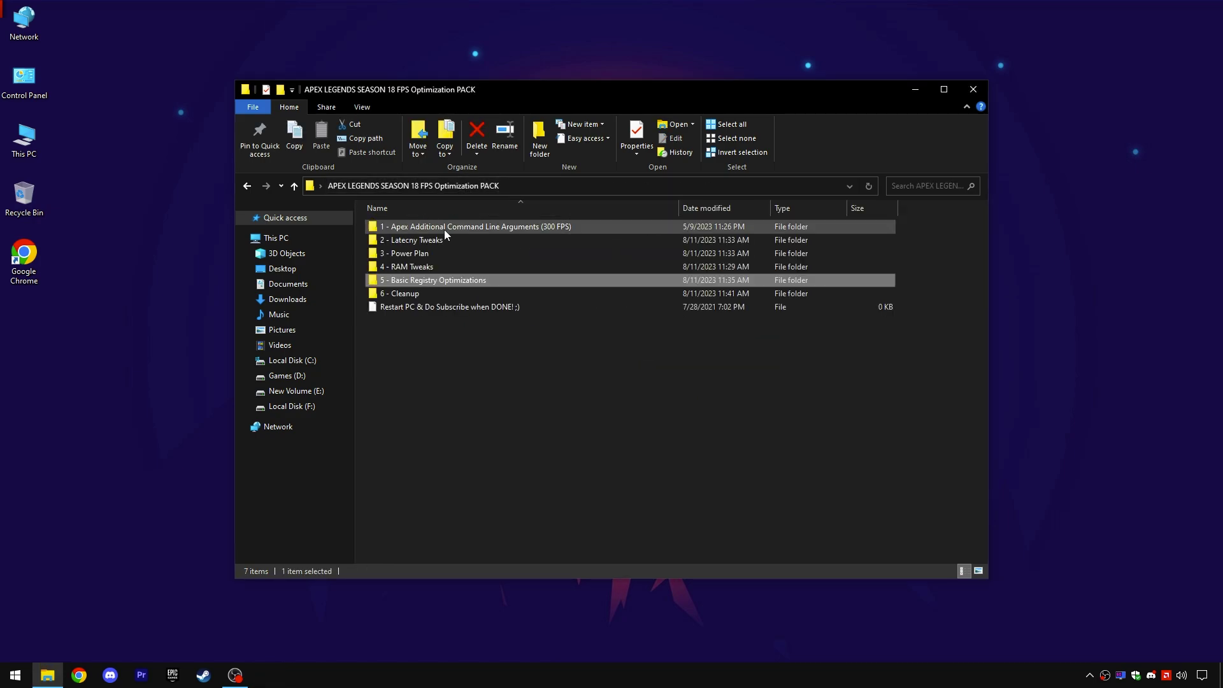
{"action": "double_click", "coordinate": [415, 289]}
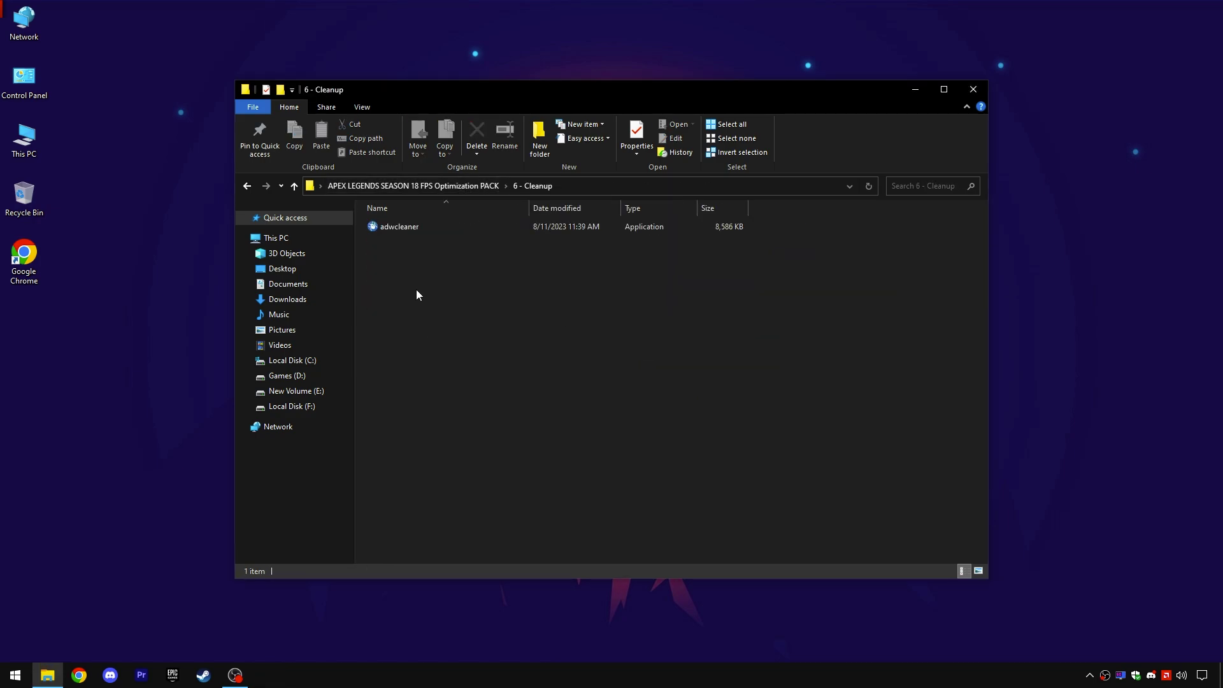
{"action": "right_click", "coordinate": [402, 224]}
{"action": "left_click", "coordinate": [446, 242]}
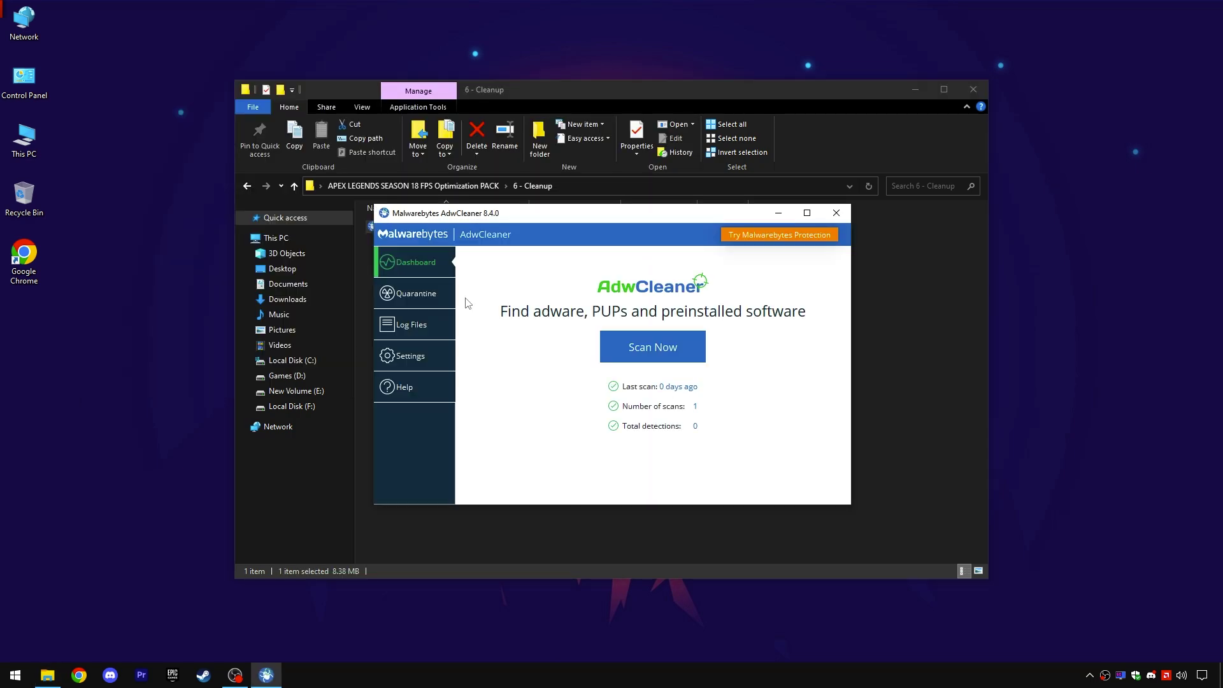
{"action": "left_click", "coordinate": [622, 348]}
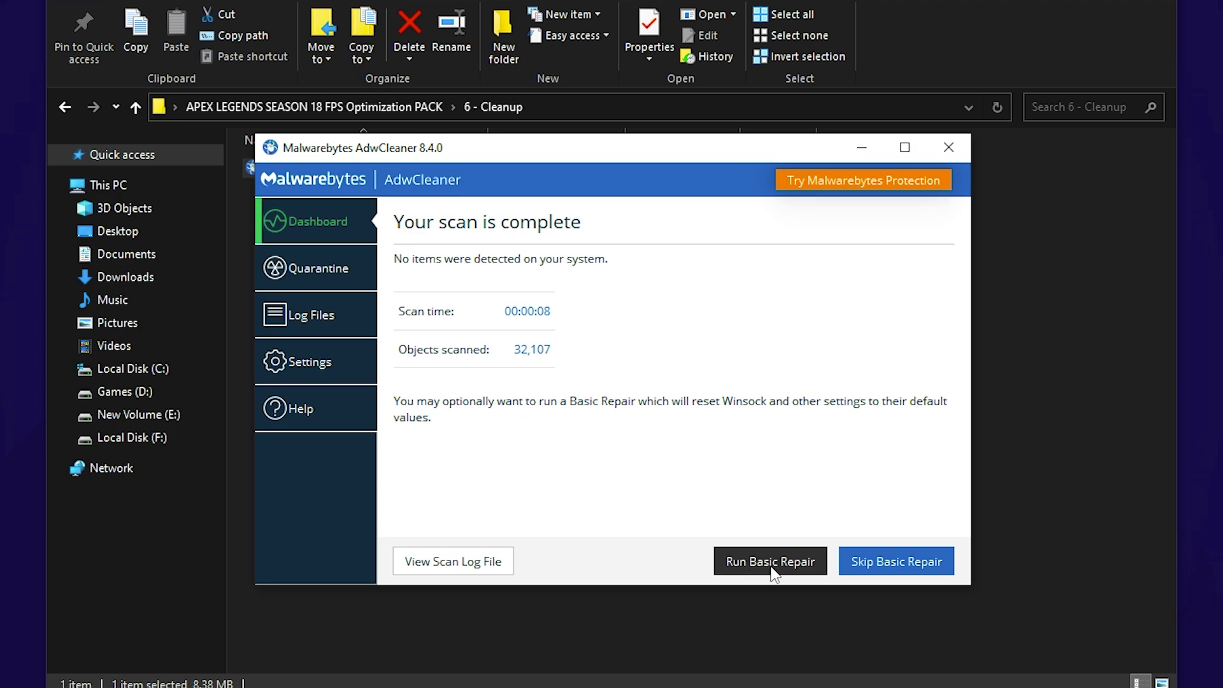
{"action": "left_click", "coordinate": [883, 569]}
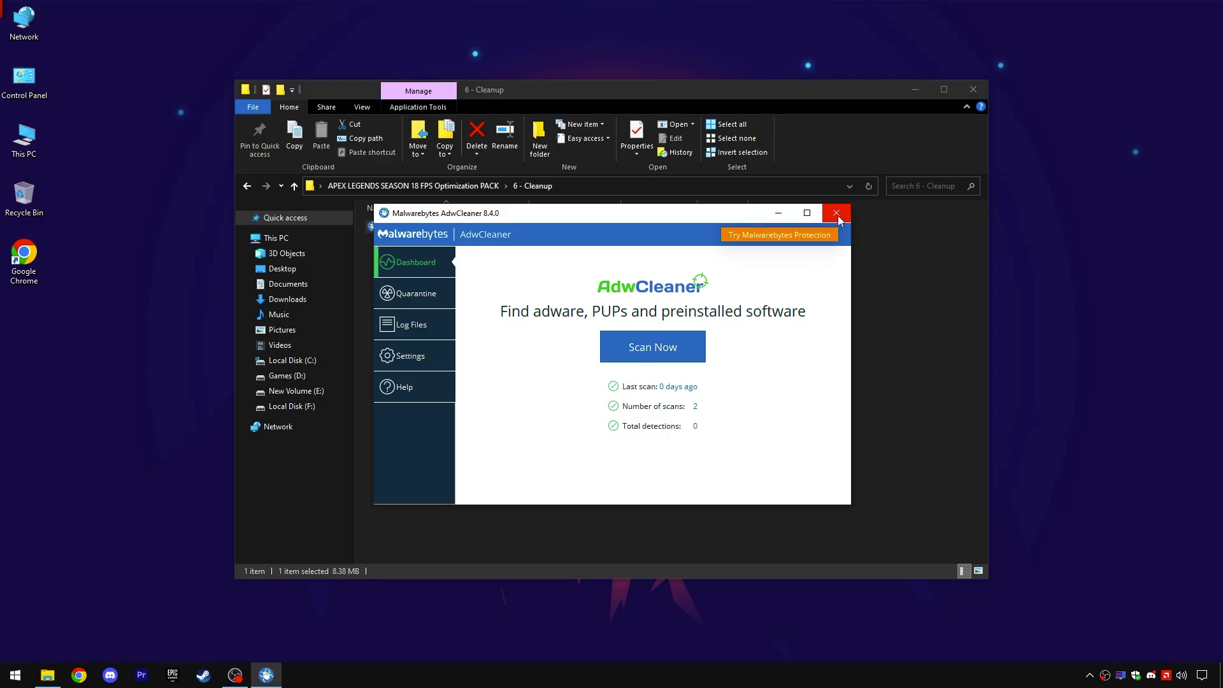
Step: Close AdwCleaner, return to the main optimization pack folder and close its window
{"action": "left_click", "coordinate": [837, 213]}
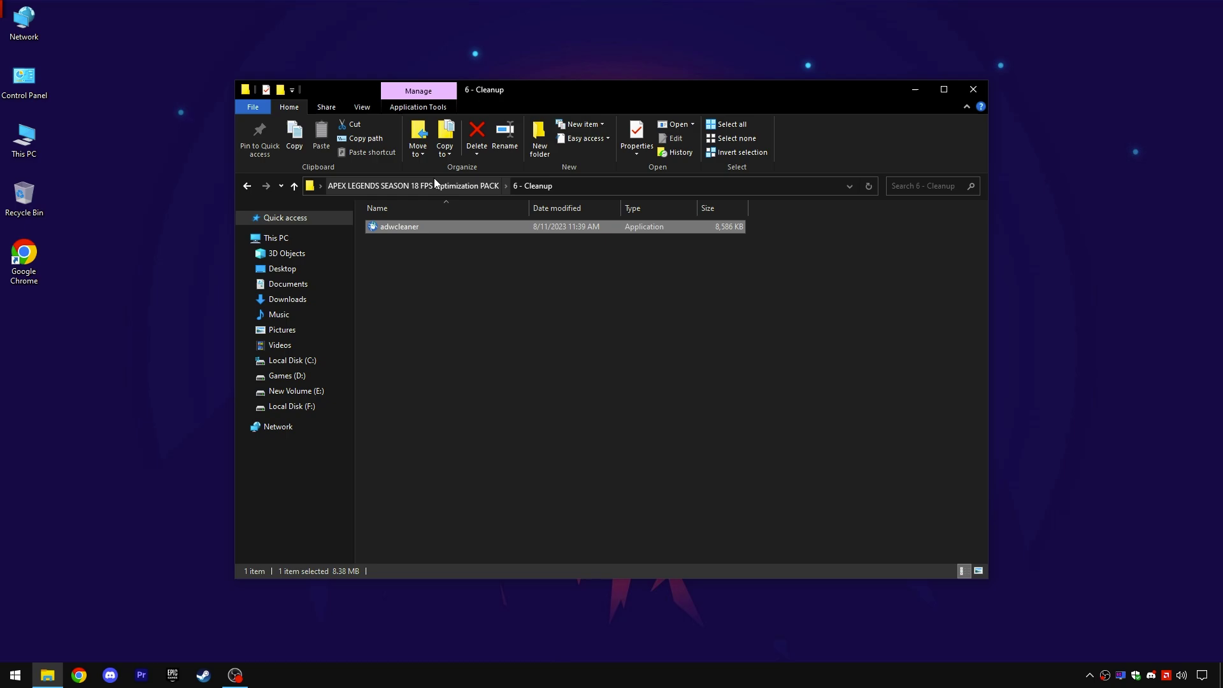
{"action": "left_click", "coordinate": [434, 185]}
{"action": "left_click_drag", "start_coordinate": [435, 327], "coordinate": [590, 220]}
{"action": "left_click", "coordinate": [549, 357]}
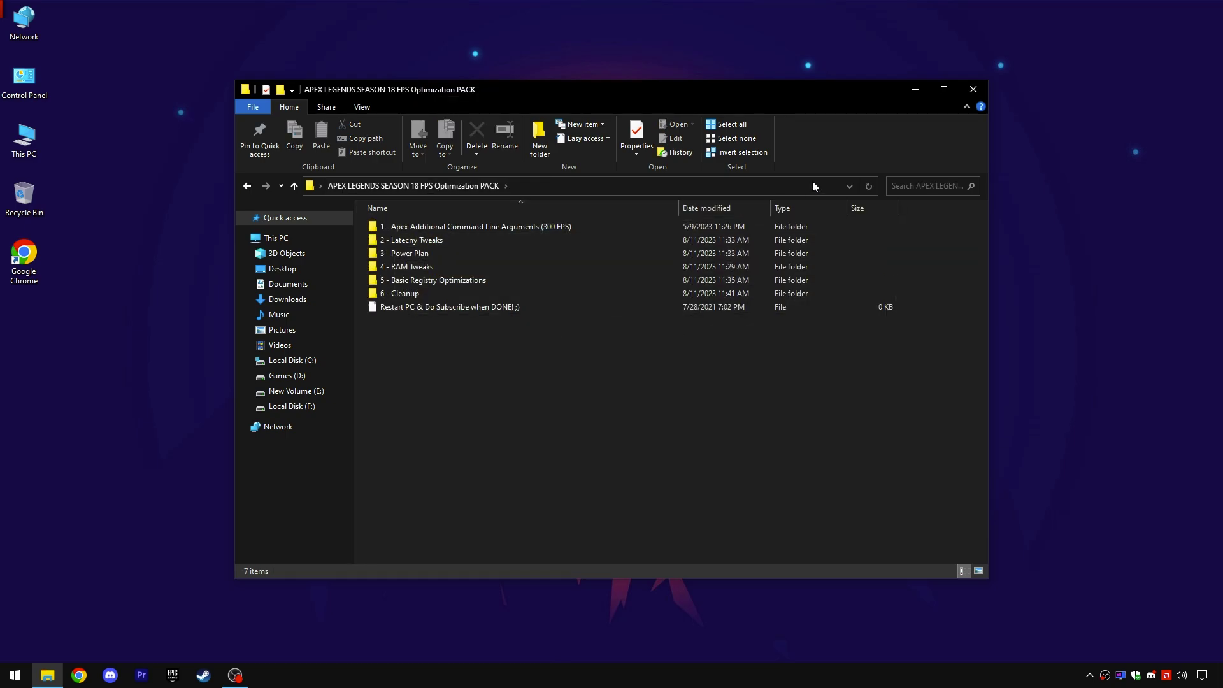
{"action": "left_click", "coordinate": [973, 89]}
Step: Switch to AMD Software, open the Apex Legends game profile and maximize the window
{"action": "right_click", "coordinate": [523, 99]}
{"action": "left_click", "coordinate": [555, 110]}
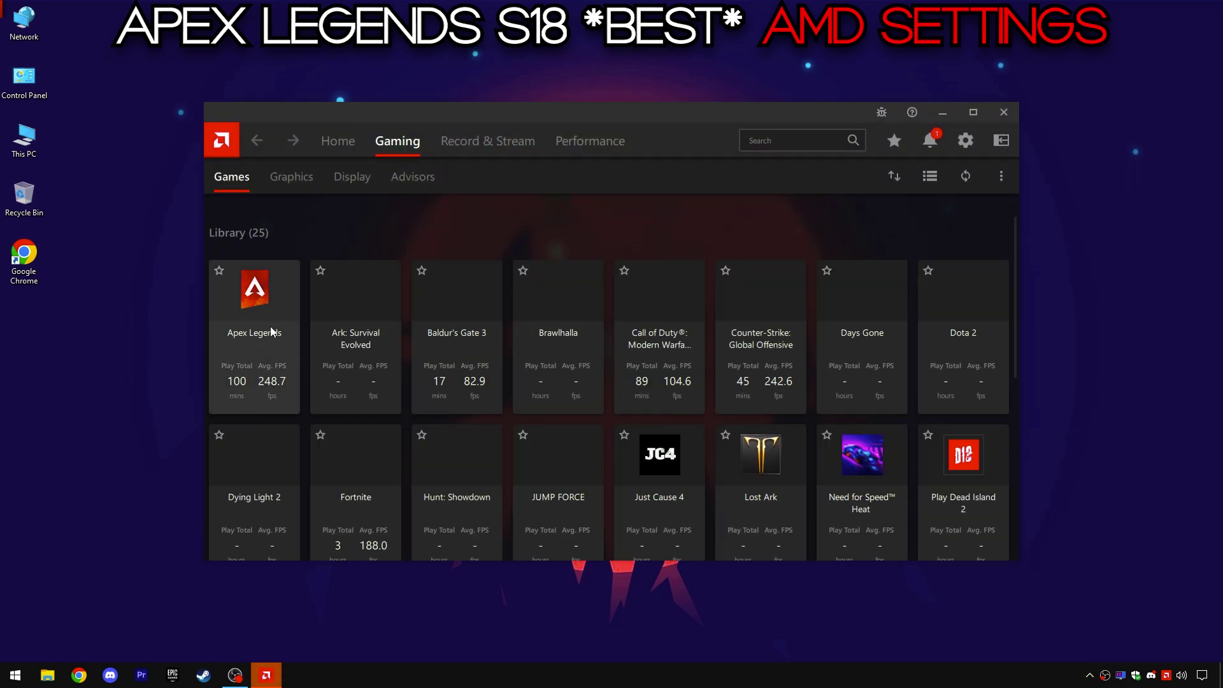
{"action": "left_click", "coordinate": [254, 337]}
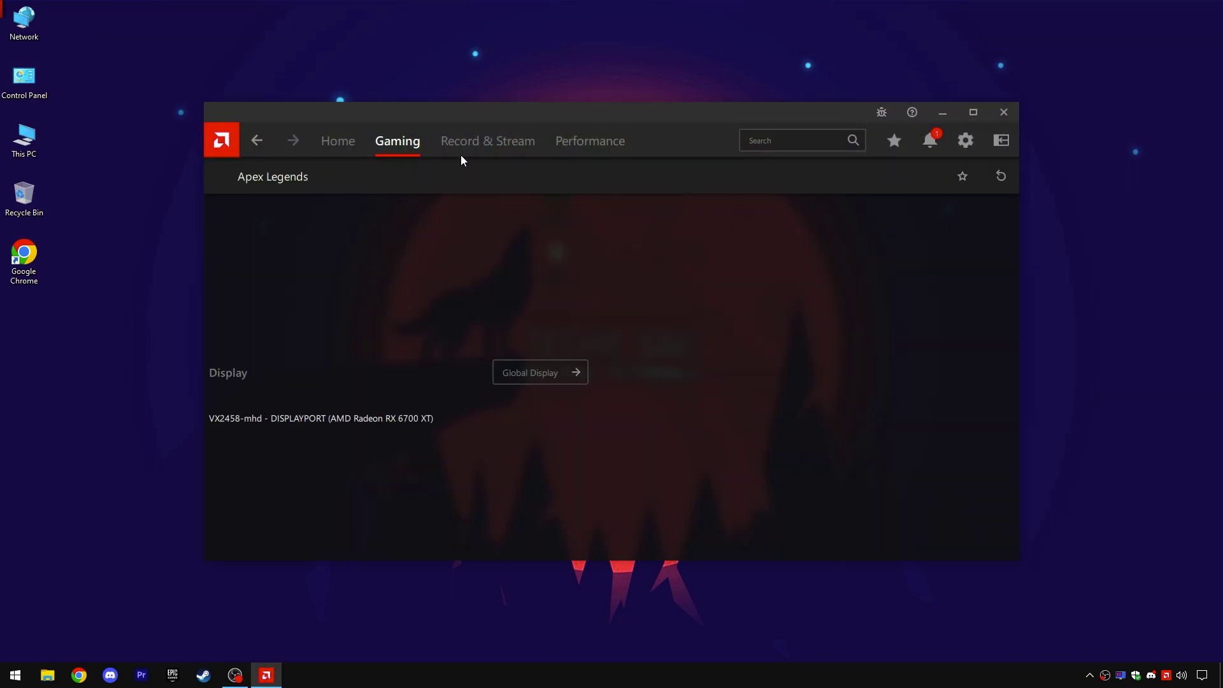
{"action": "double_click", "coordinate": [503, 118]}
{"action": "left_click_drag", "start_coordinate": [1214, 185], "coordinate": [1136, 399]}
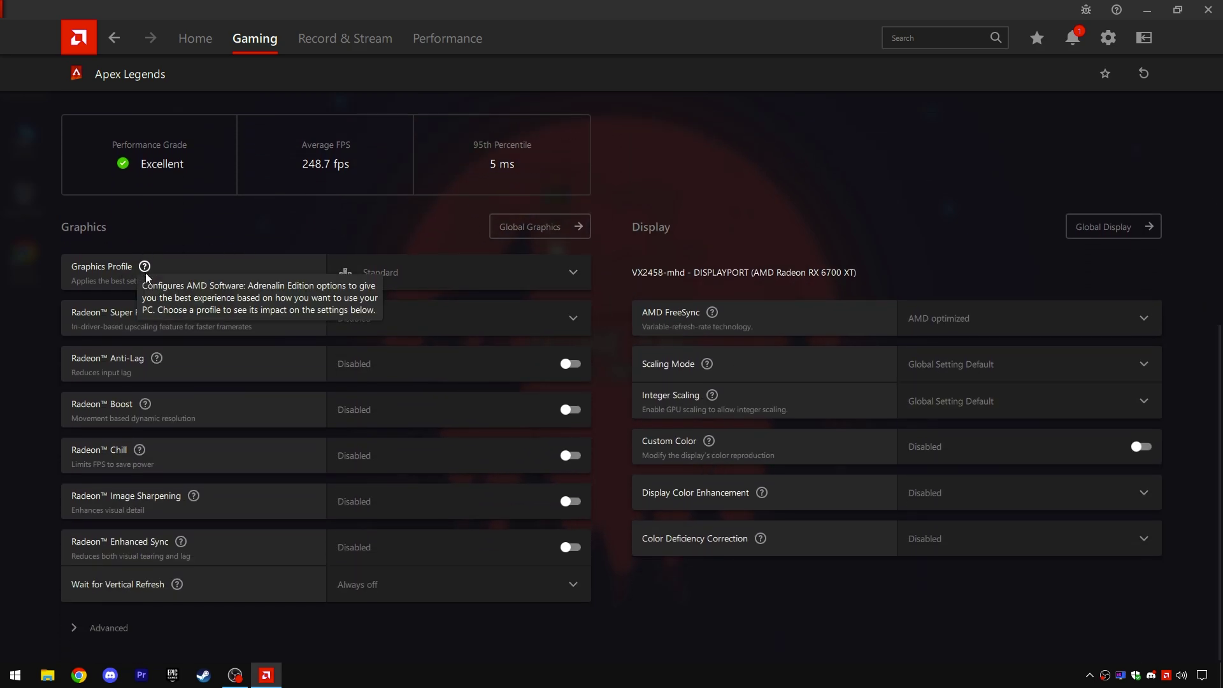
Step: Set the Graphics Profile to Gaming, then turn Radeon Image Sharpening off and back on
{"action": "left_click", "coordinate": [380, 274]}
{"action": "left_click", "coordinate": [371, 307]}
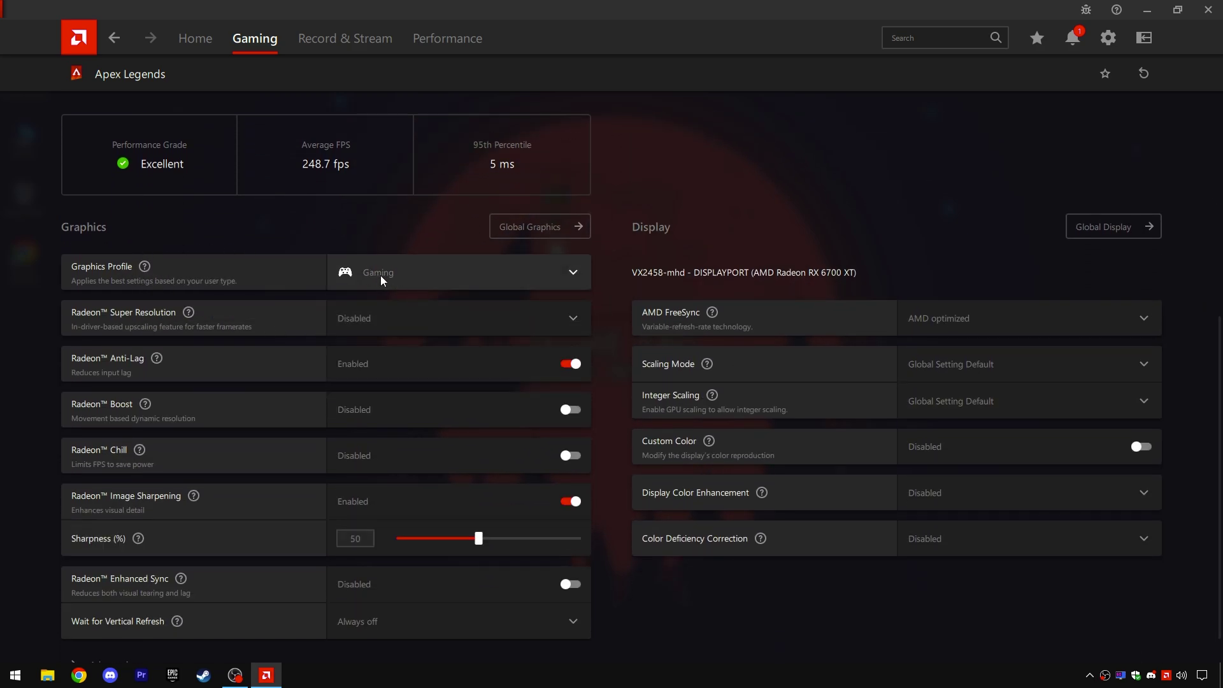
{"action": "left_click", "coordinate": [448, 509]}
{"action": "left_click", "coordinate": [558, 511]}
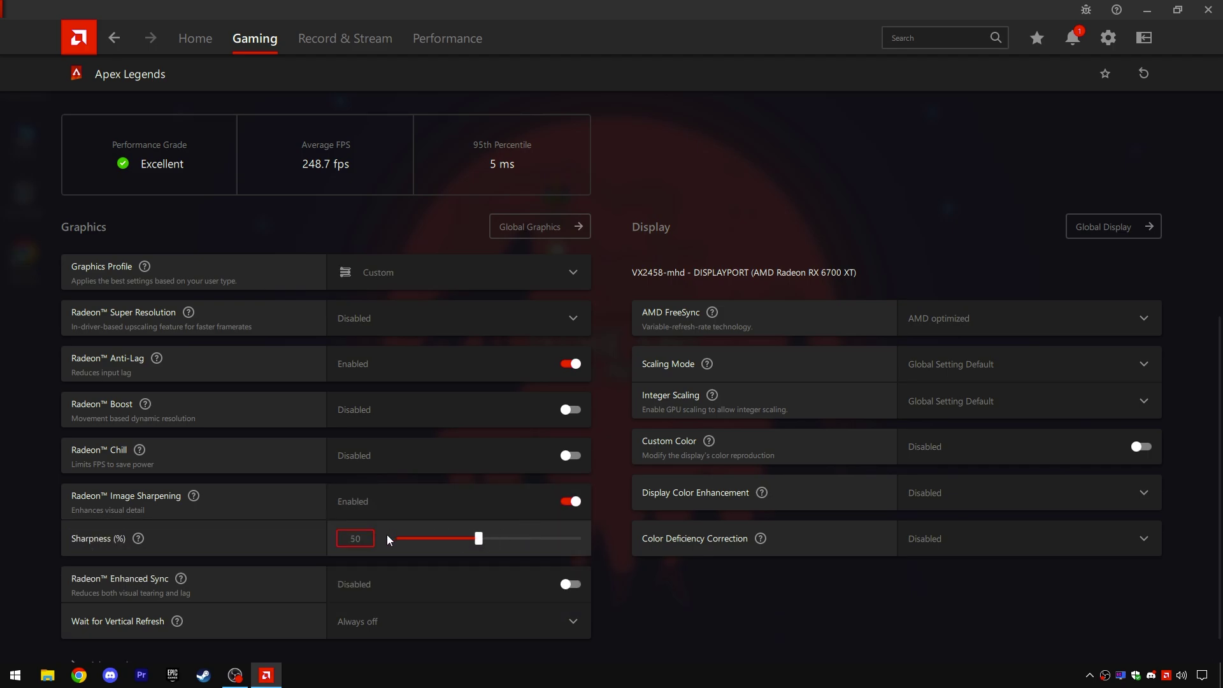
Step: Expand the advanced graphics settings, choosing Use application settings for Anti-Aliasing and Multisampling for Anti-Aliasing Method
{"action": "scroll", "coordinate": [100, 633], "scroll_direction": "down", "scroll_amount": 1}
{"action": "left_click", "coordinate": [101, 633]}
{"action": "scroll", "coordinate": [278, 536], "scroll_direction": "down", "scroll_amount": 5}
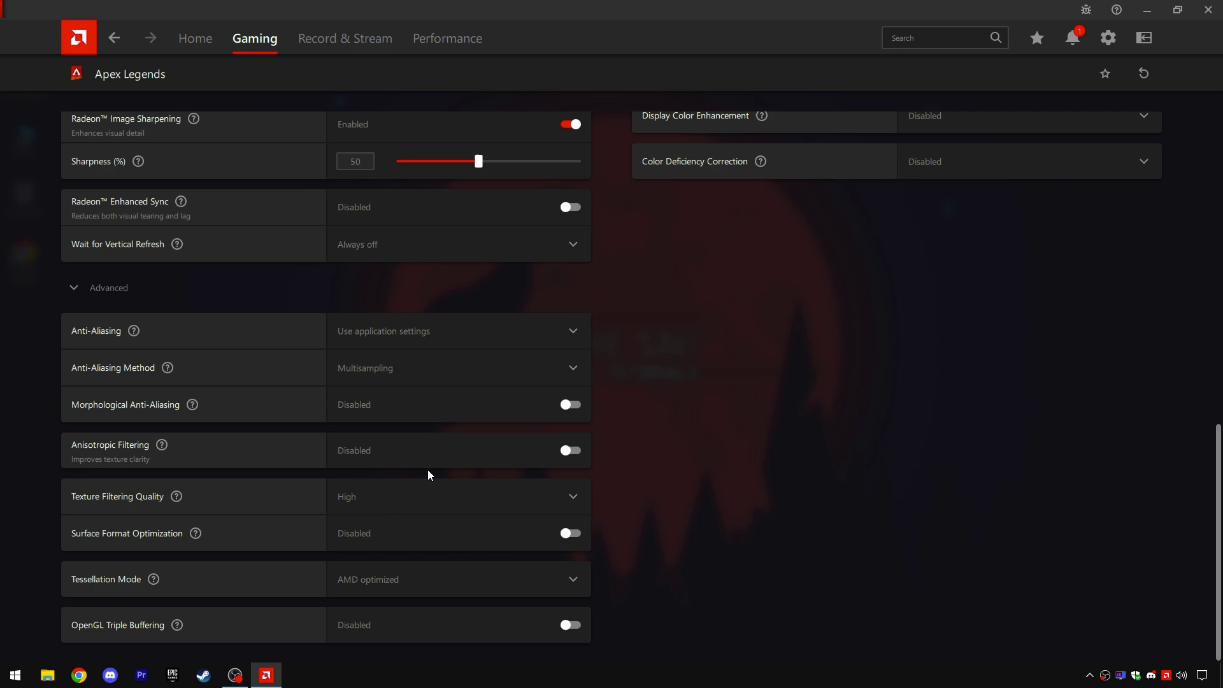
{"action": "left_click", "coordinate": [408, 339]}
{"action": "left_click", "coordinate": [405, 364]}
{"action": "left_click", "coordinate": [404, 368]}
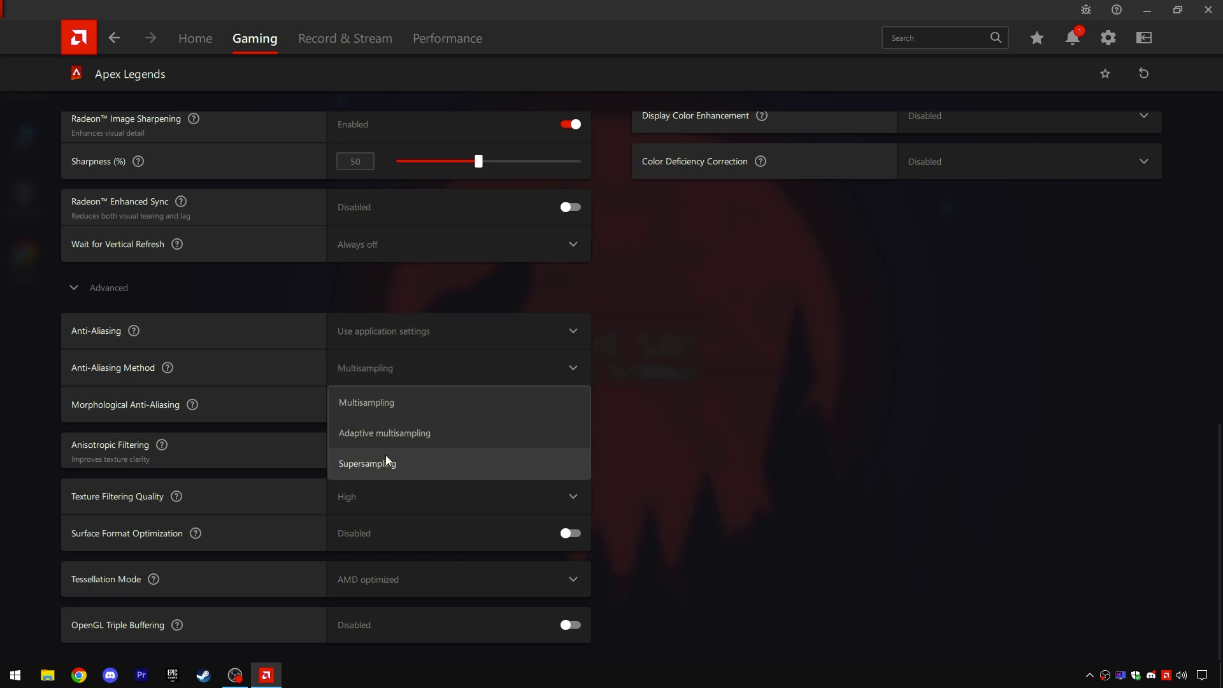
{"action": "left_click", "coordinate": [380, 400]}
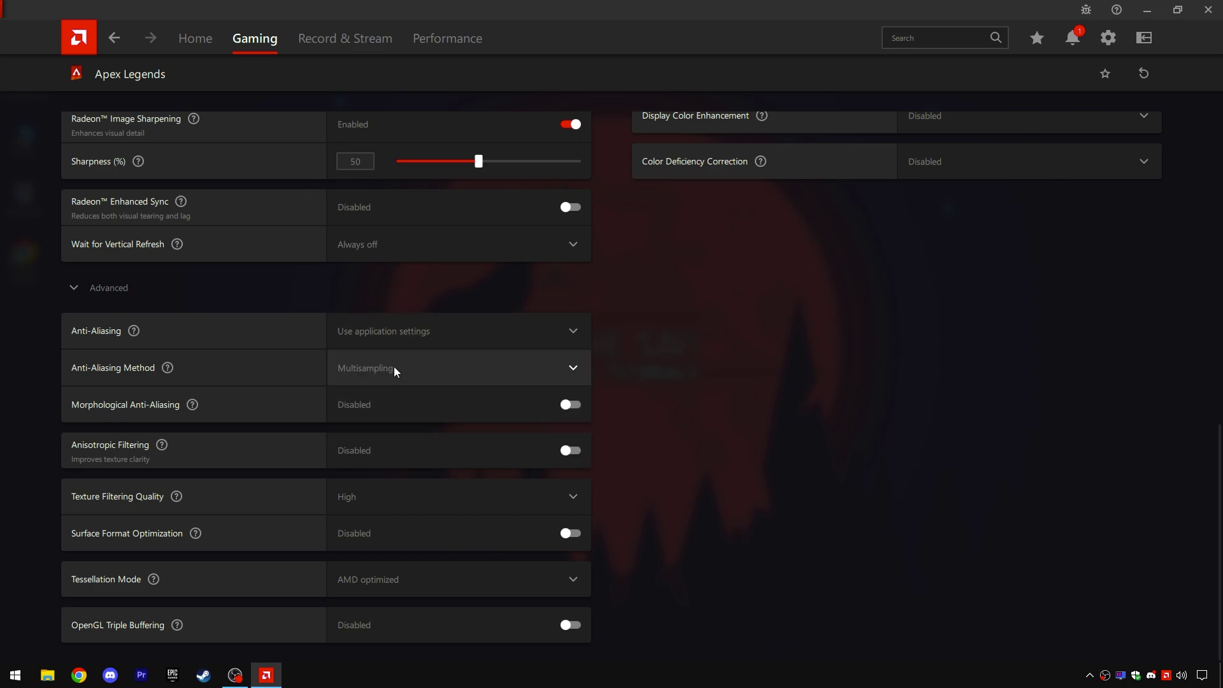
Step: Set Texture Filtering Quality to Performance and enable Surface Format Optimization
{"action": "left_click", "coordinate": [420, 493]}
{"action": "left_click", "coordinate": [380, 584]}
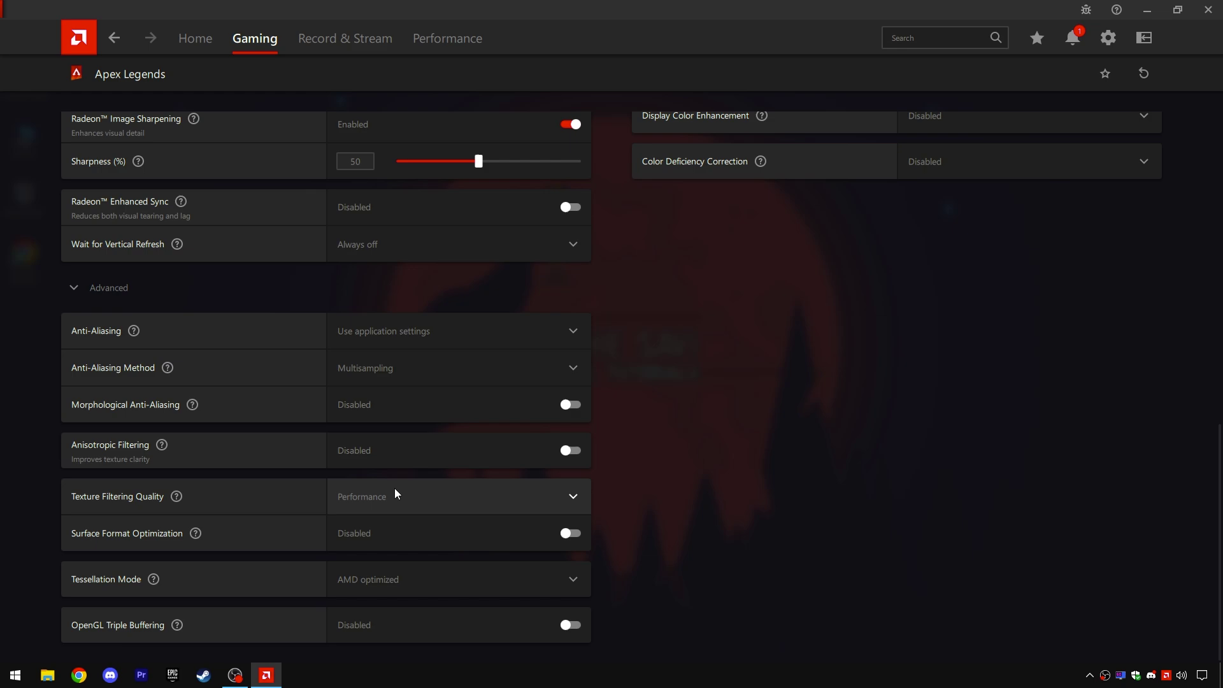
{"action": "left_click", "coordinate": [453, 536]}
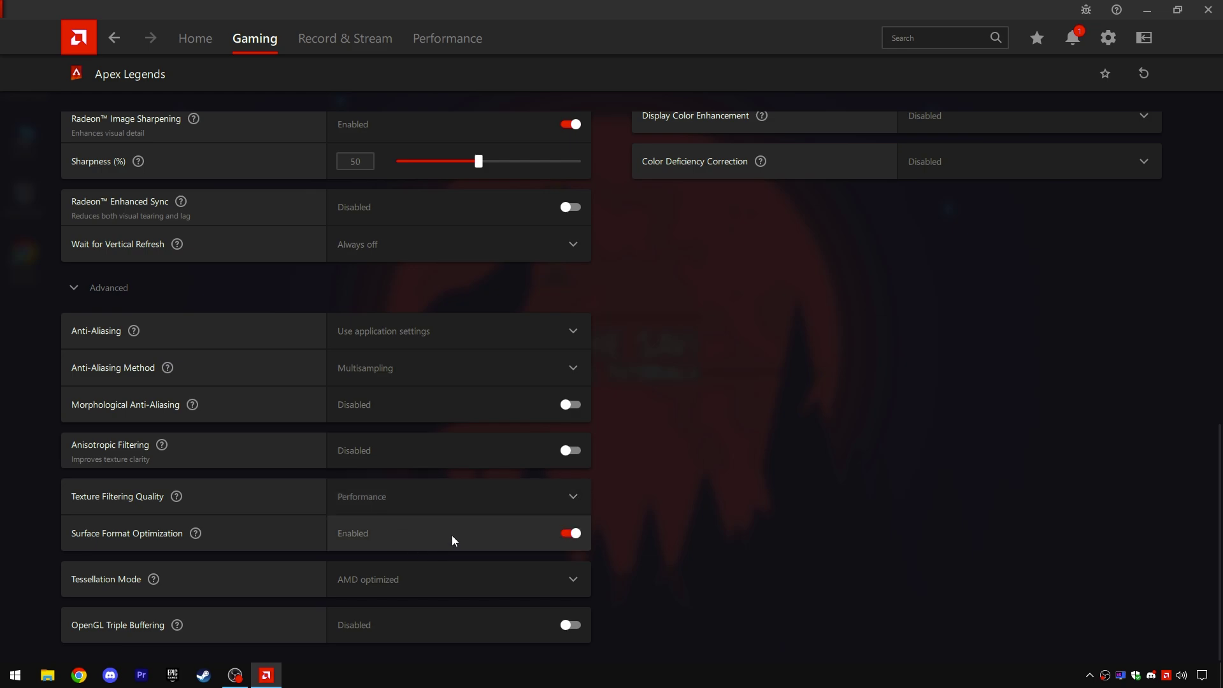
Step: Set Tessellation Mode to Override application settings with a Maximum Tessellation Level of 2x
{"action": "left_click", "coordinate": [454, 575]}
{"action": "left_click", "coordinate": [404, 647]}
{"action": "left_click", "coordinate": [417, 583]}
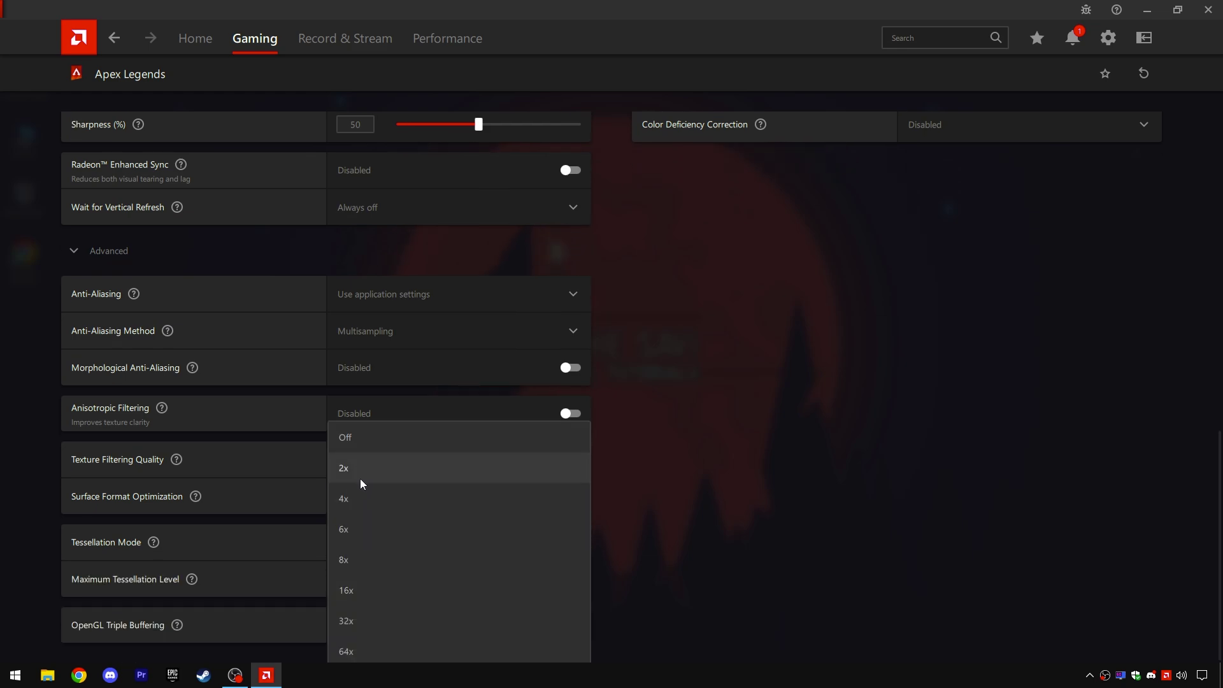
{"action": "left_click", "coordinate": [360, 479]}
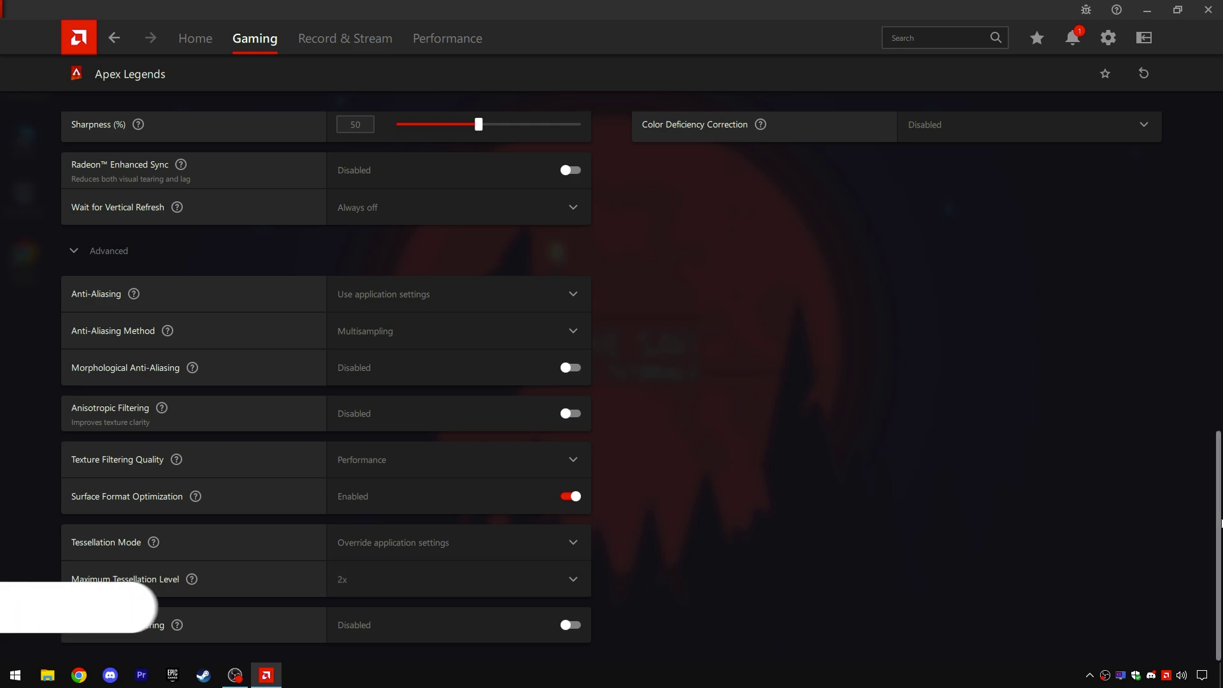
Step: Set AMD FreeSync to On and Scaling Mode to Center in the game's display settings
{"action": "scroll", "coordinate": [961, 514], "scroll_direction": "up", "scroll_amount": 5}
{"action": "left_click", "coordinate": [959, 184]}
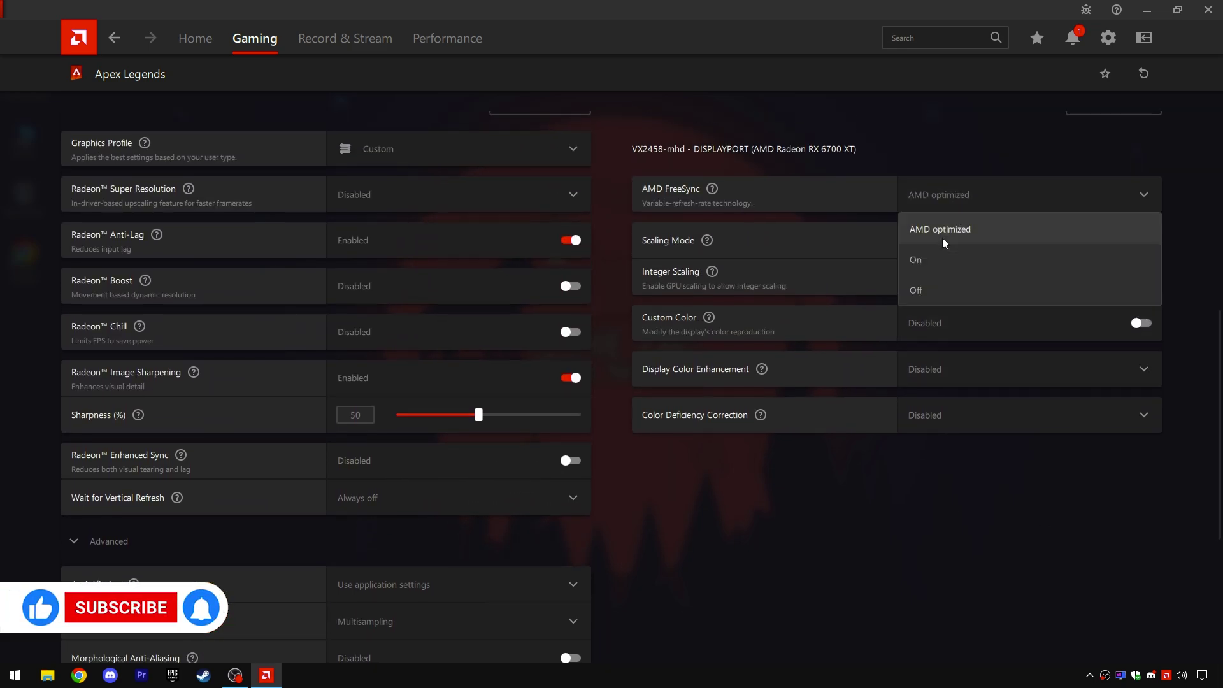
{"action": "left_click", "coordinate": [942, 240]}
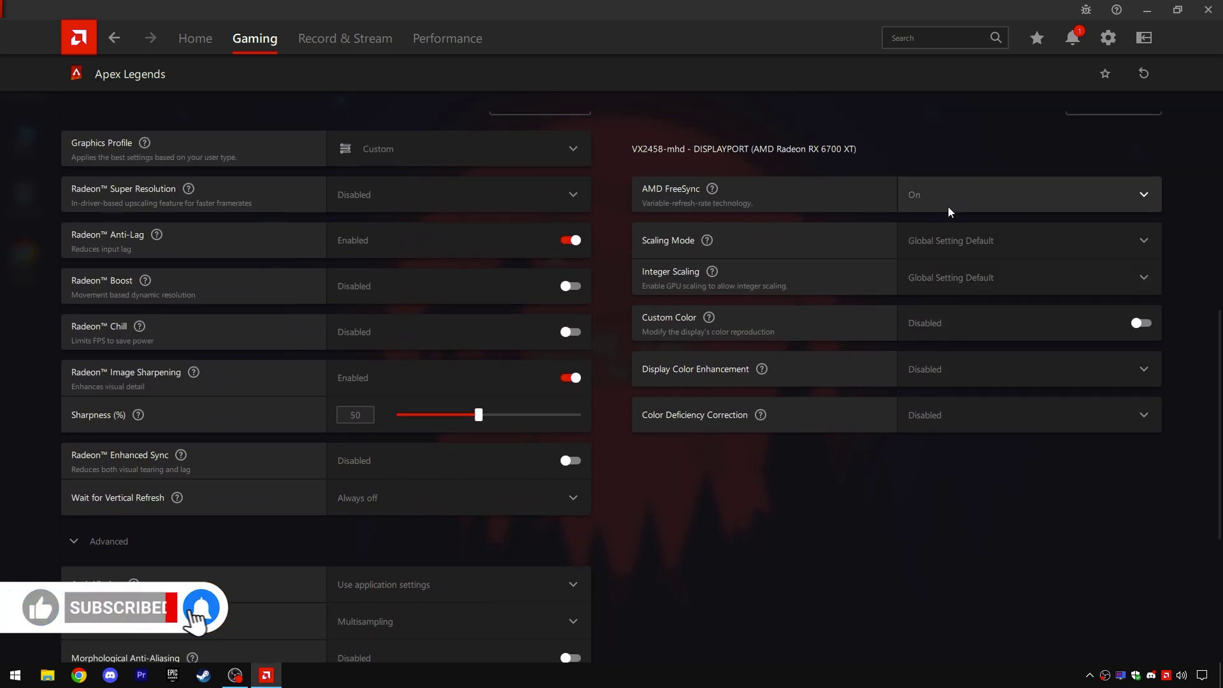
{"action": "left_click", "coordinate": [961, 237]}
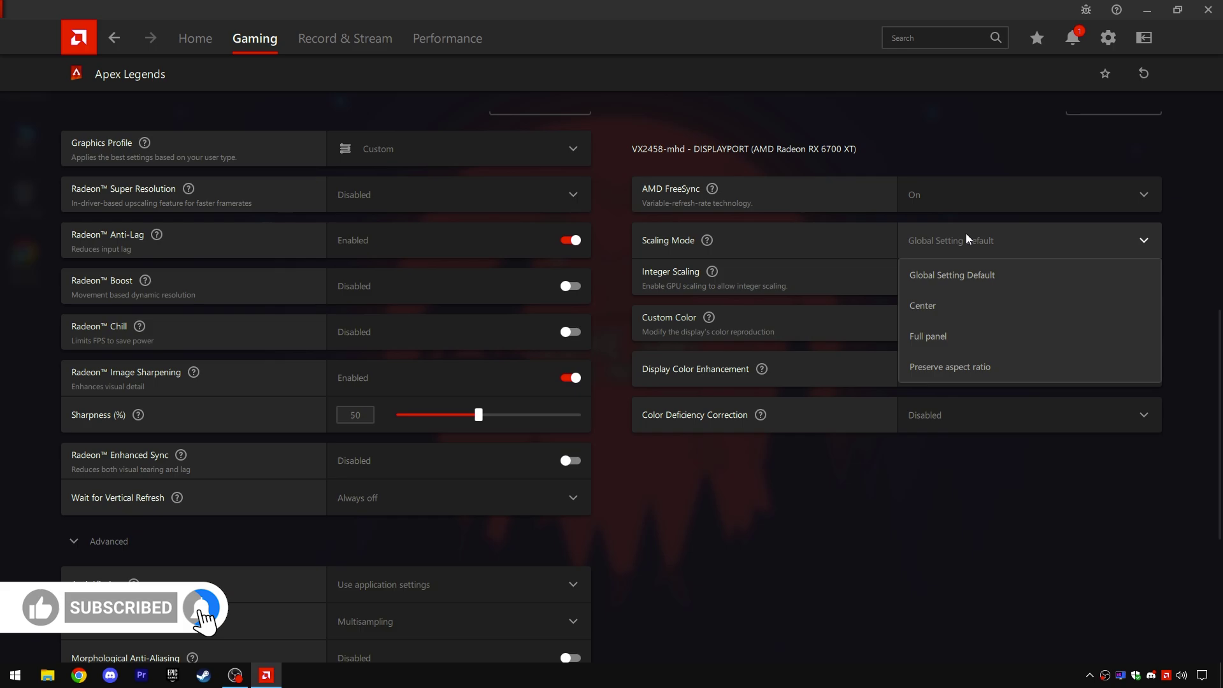
{"action": "left_click", "coordinate": [938, 309]}
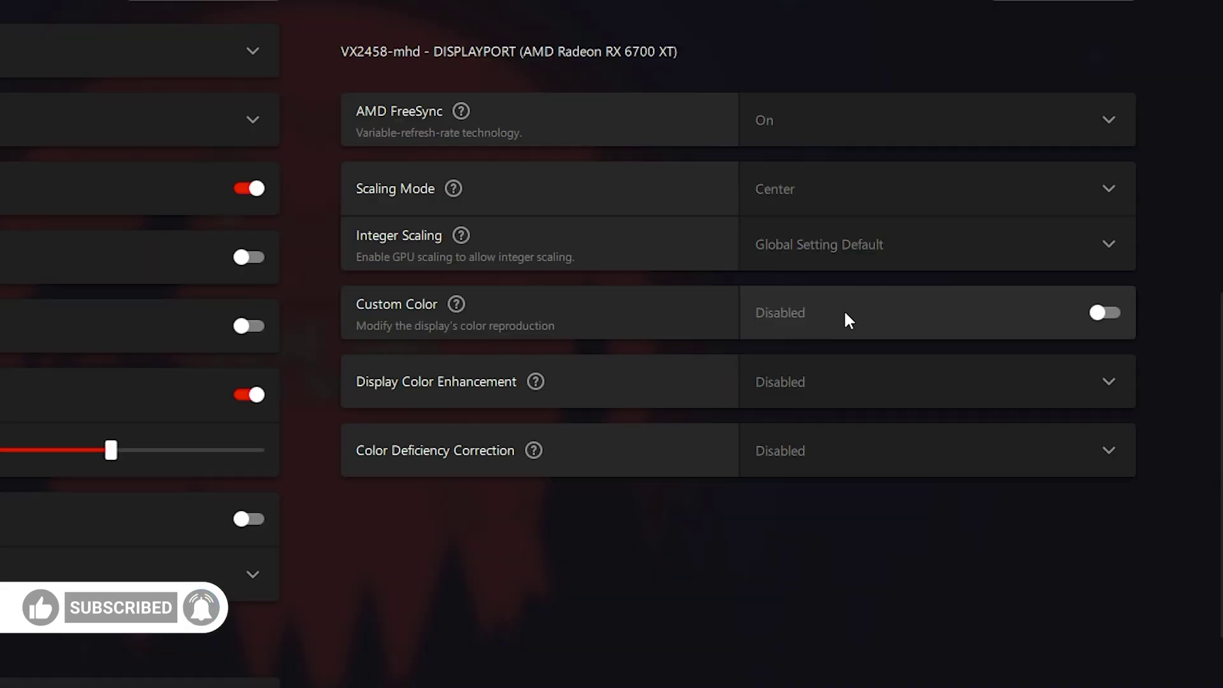
Step: Enable Custom Color for the display and set its Saturation to 160
{"action": "left_click", "coordinate": [967, 323]}
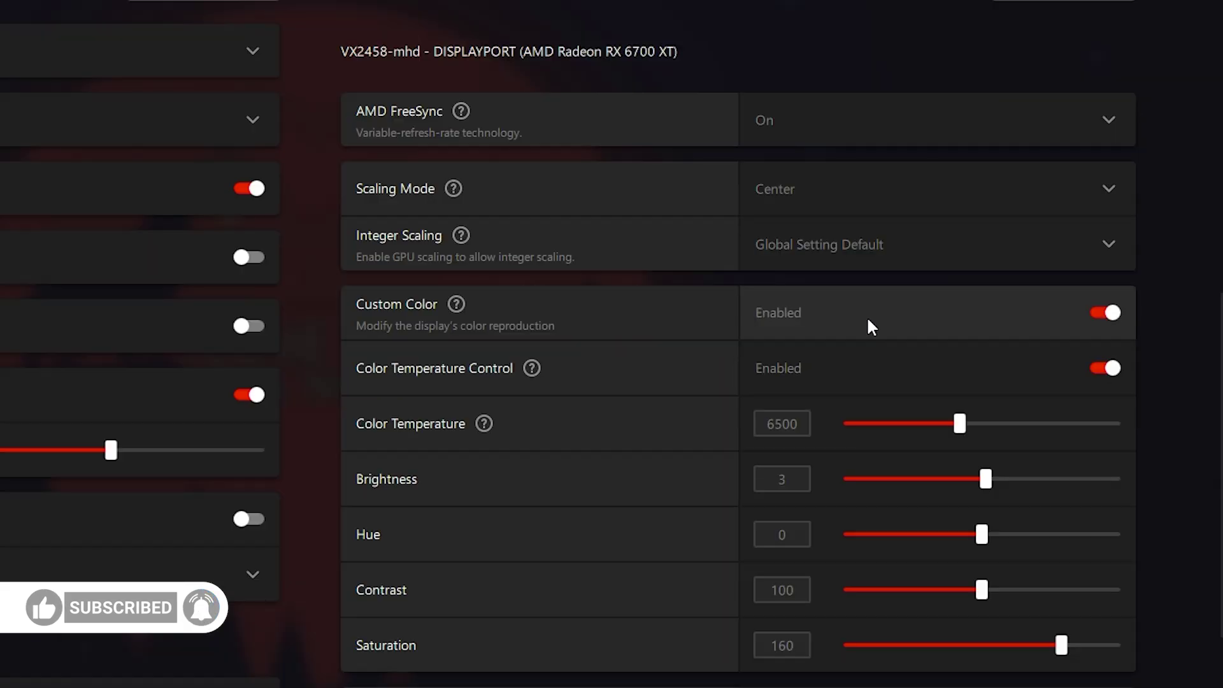
{"action": "scroll", "coordinate": [1219, 395], "scroll_direction": "down", "scroll_amount": 2}
{"action": "mouse_move", "coordinate": [1066, 451]}
{"action": "left_mouse_down"}
{"action": "mouse_move", "coordinate": [1076, 453]}
{"action": "mouse_move", "coordinate": [1062, 452]}
{"action": "left_mouse_up"}
Step: Set Display Color Enhancement and Color Deficiency Correction to Disabled, then close AMD Software
{"action": "left_click", "coordinate": [817, 521]}
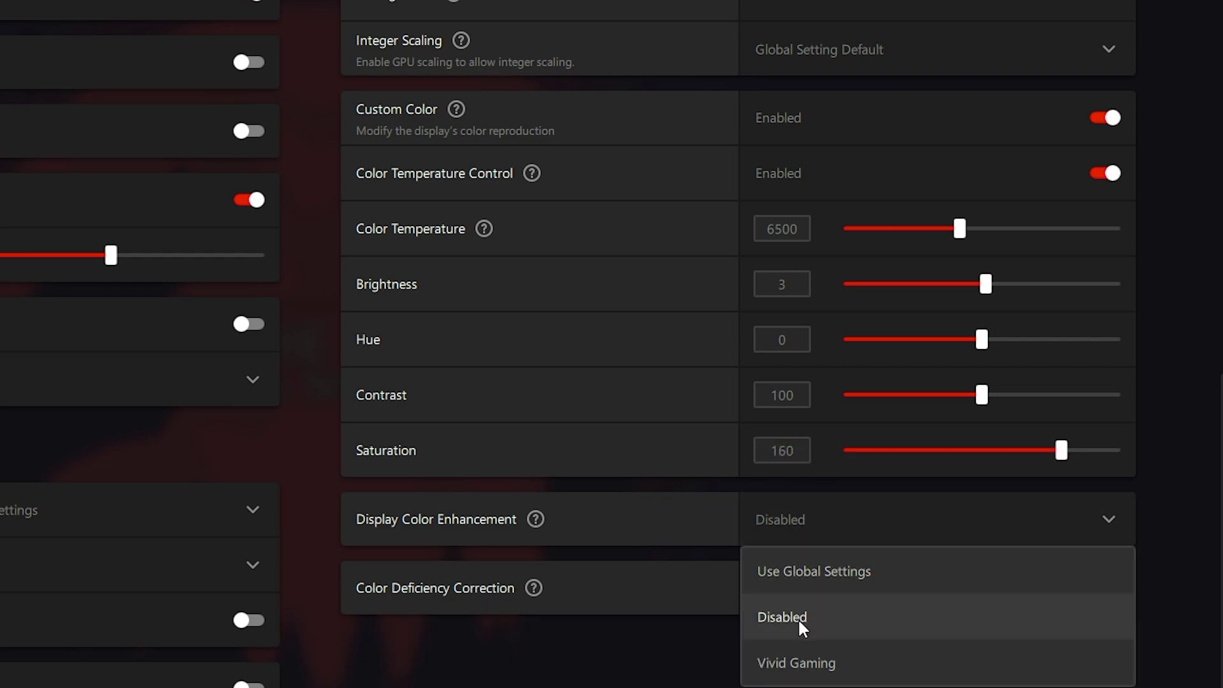
{"action": "left_click", "coordinate": [801, 623]}
{"action": "left_click", "coordinate": [808, 596]}
{"action": "left_click", "coordinate": [784, 684]}
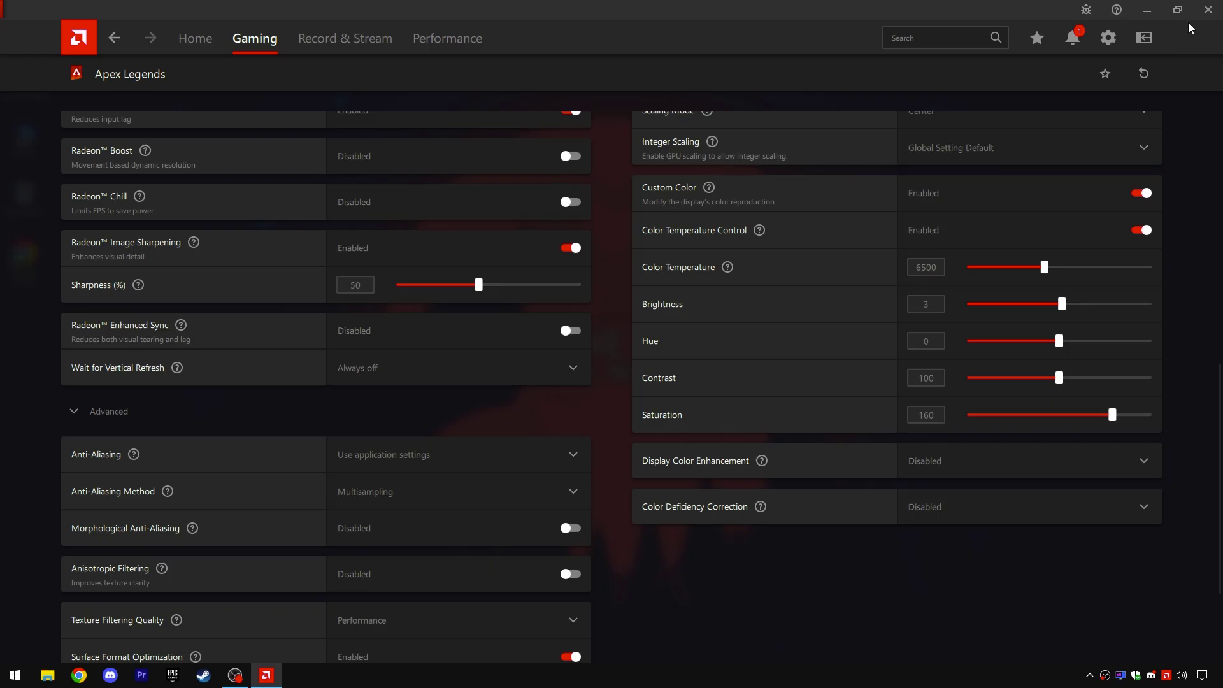
{"action": "left_click", "coordinate": [1208, 18]}
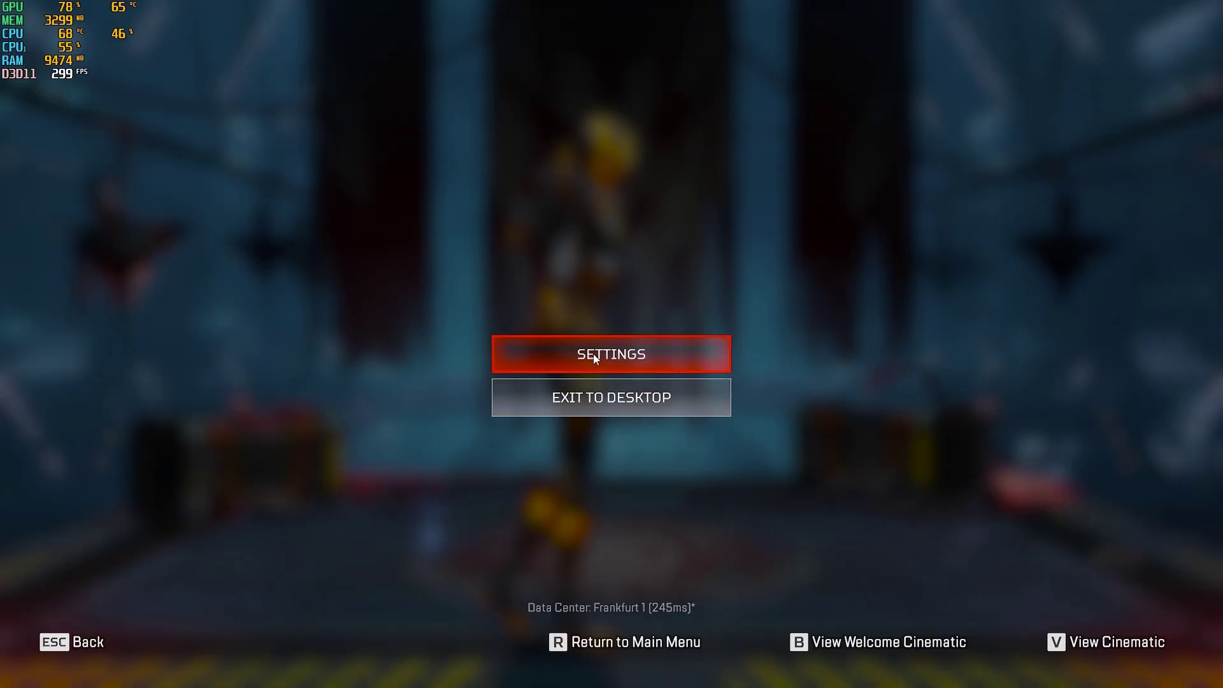
Step: Switch to Apex Legends, open its settings, and set Brightness to 45% and Field of View to 102
{"action": "left_click", "coordinate": [594, 353]}
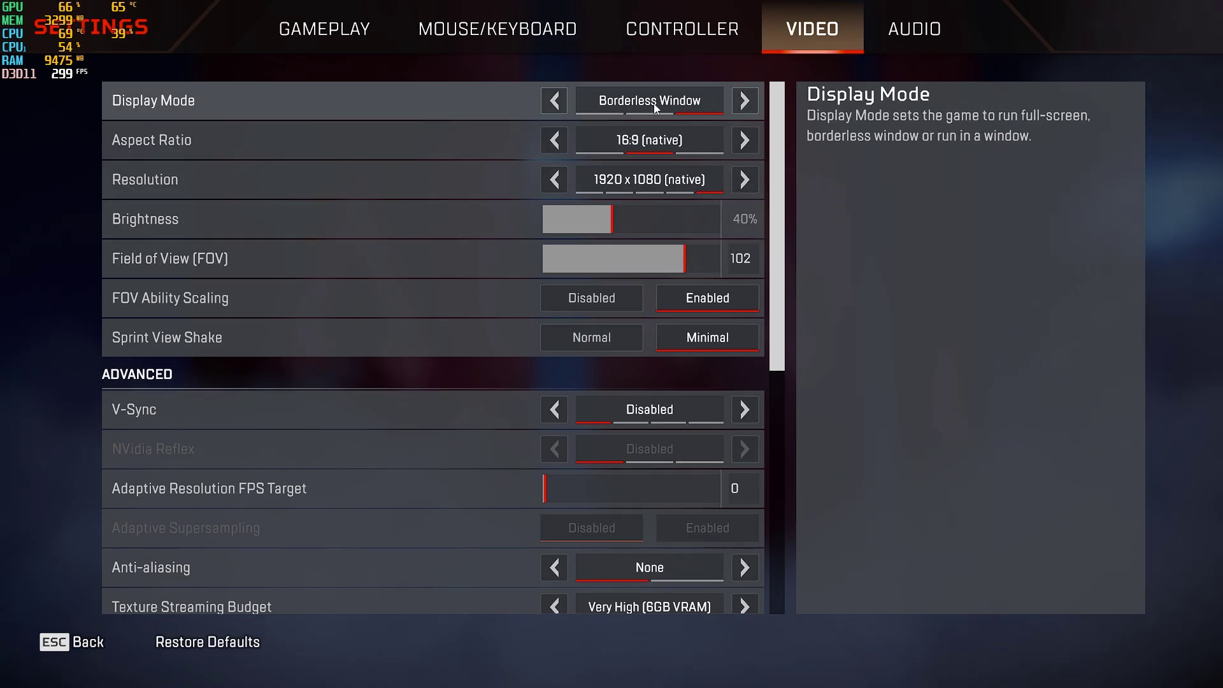
{"action": "left_click", "coordinate": [609, 225]}
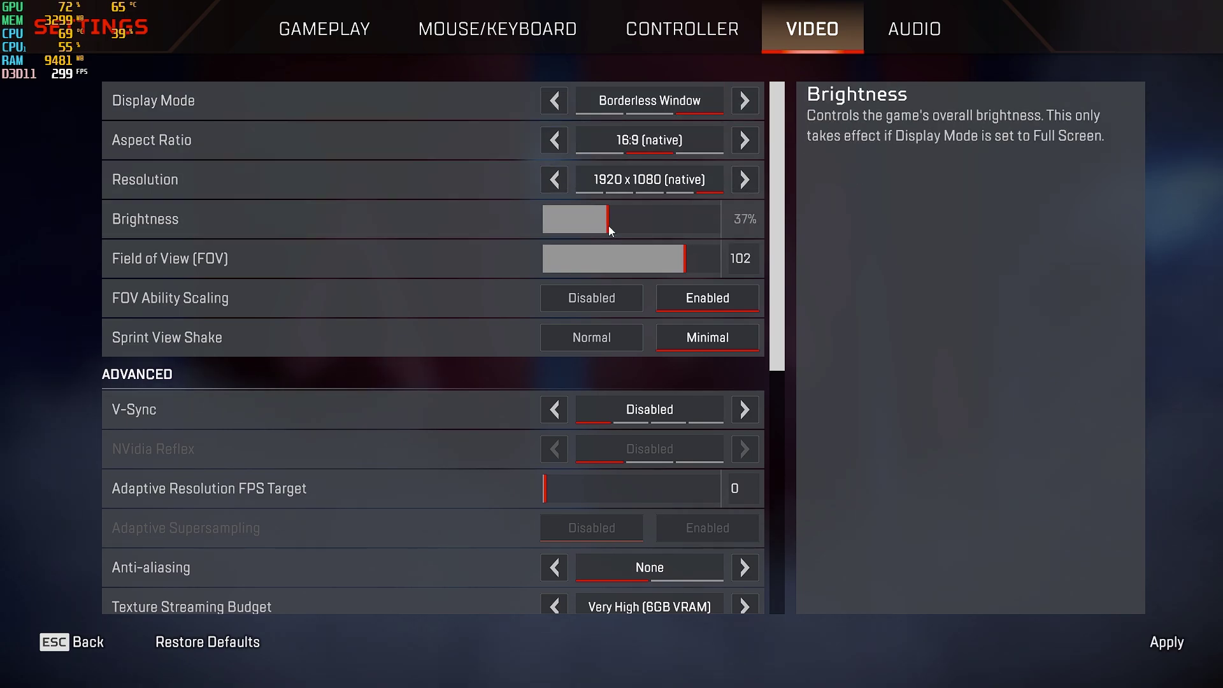
{"action": "left_click_drag", "start_coordinate": [608, 227], "coordinate": [622, 228]}
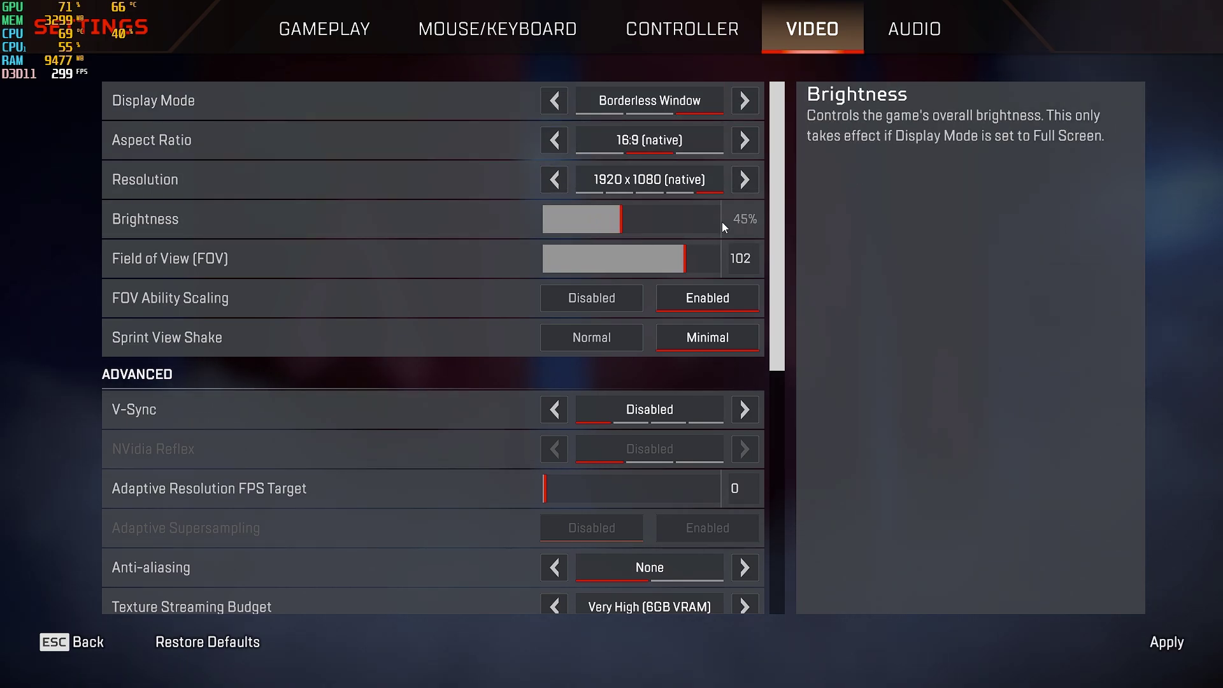
{"action": "left_click", "coordinate": [655, 269]}
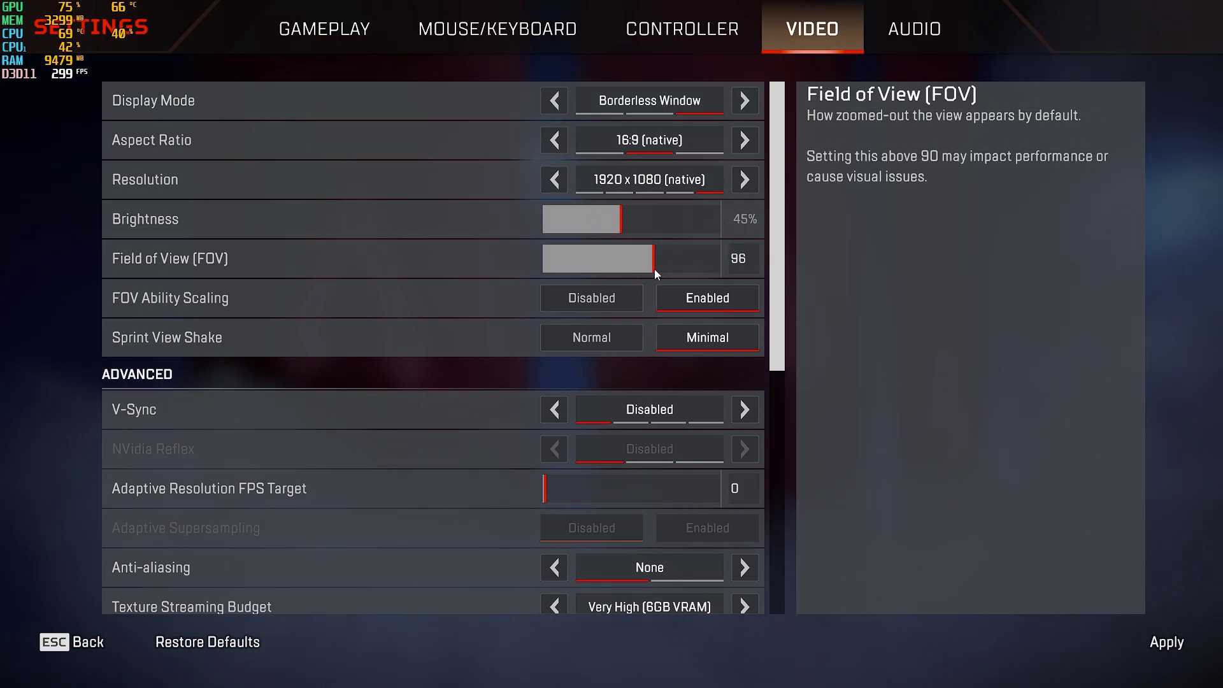
{"action": "left_click", "coordinate": [685, 256]}
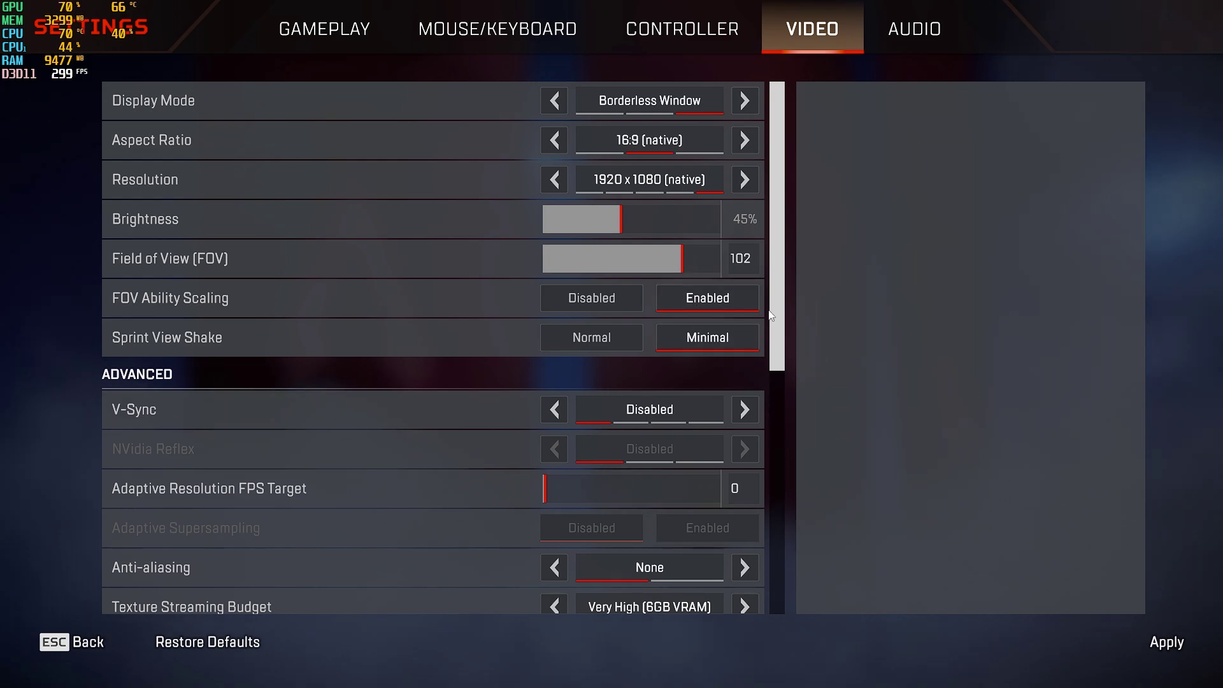
Step: Set V-Sync to Disabled in the advanced video settings
{"action": "scroll", "coordinate": [771, 315], "scroll_direction": "down", "scroll_amount": 3}
{"action": "left_click", "coordinate": [650, 295]}
{"action": "left_click", "coordinate": [554, 295]}
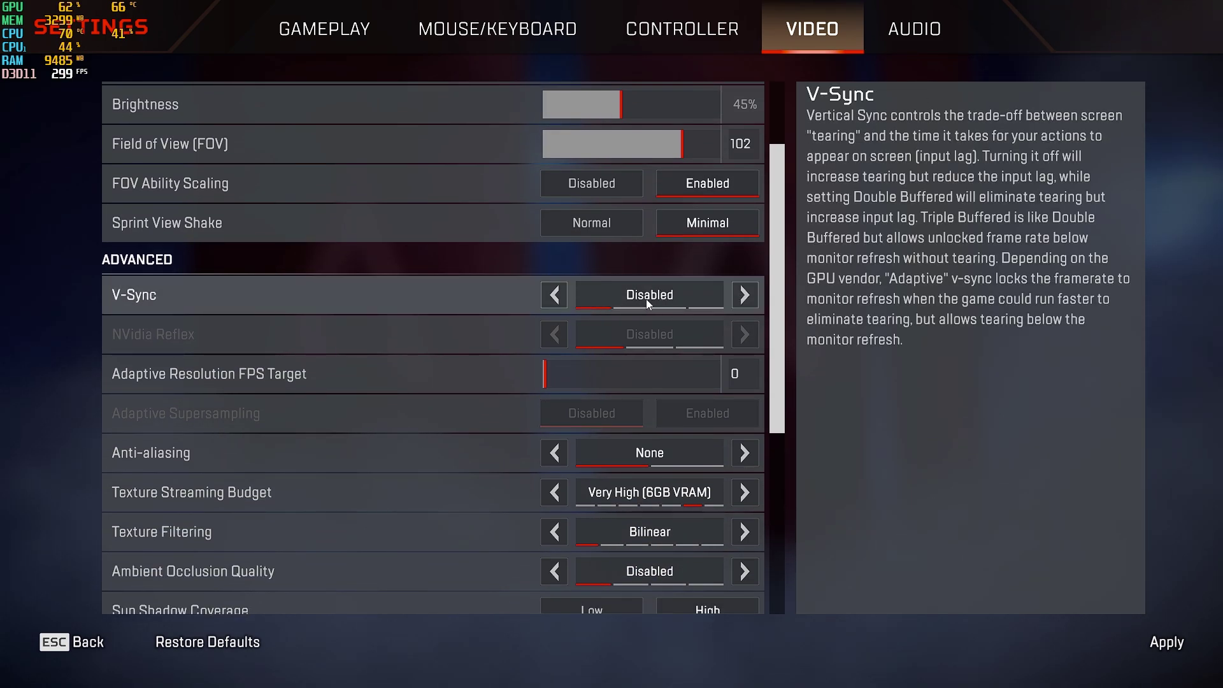
Step: Set Anti-aliasing to None and Texture Streaming Budget to High (4GB VRAM)
{"action": "scroll", "coordinate": [772, 362], "scroll_direction": "down", "scroll_amount": 3}
{"action": "left_click", "coordinate": [572, 334]}
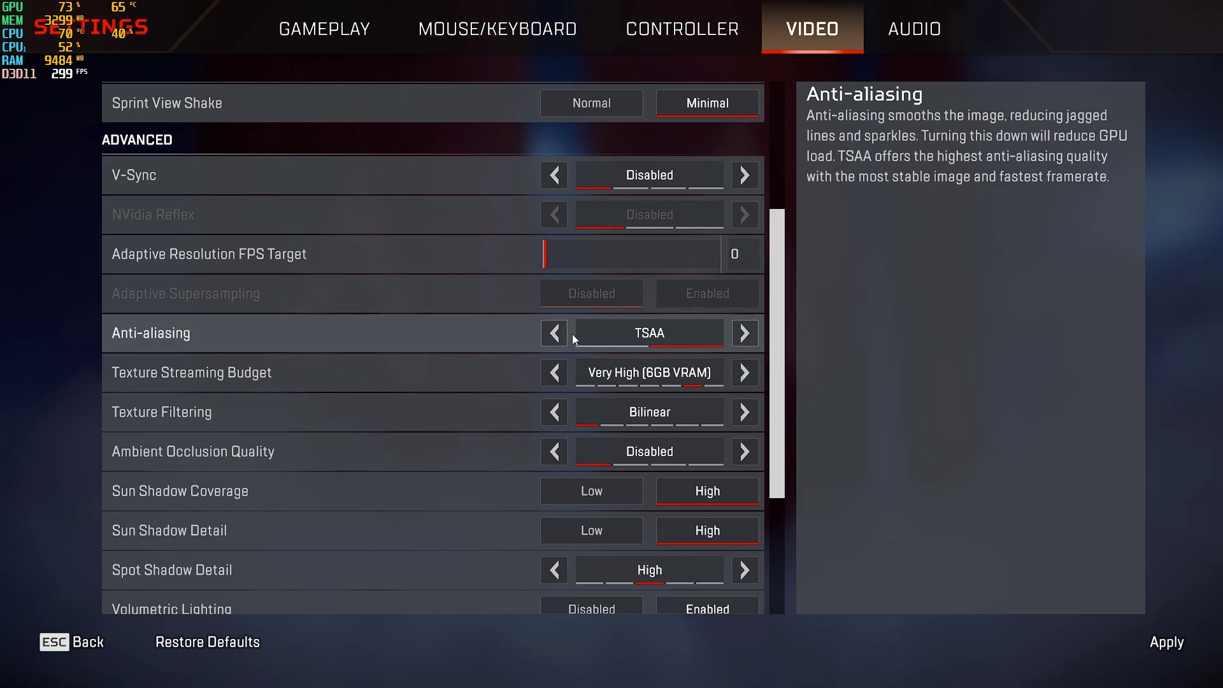
{"action": "left_click", "coordinate": [572, 334]}
{"action": "left_click", "coordinate": [565, 381]}
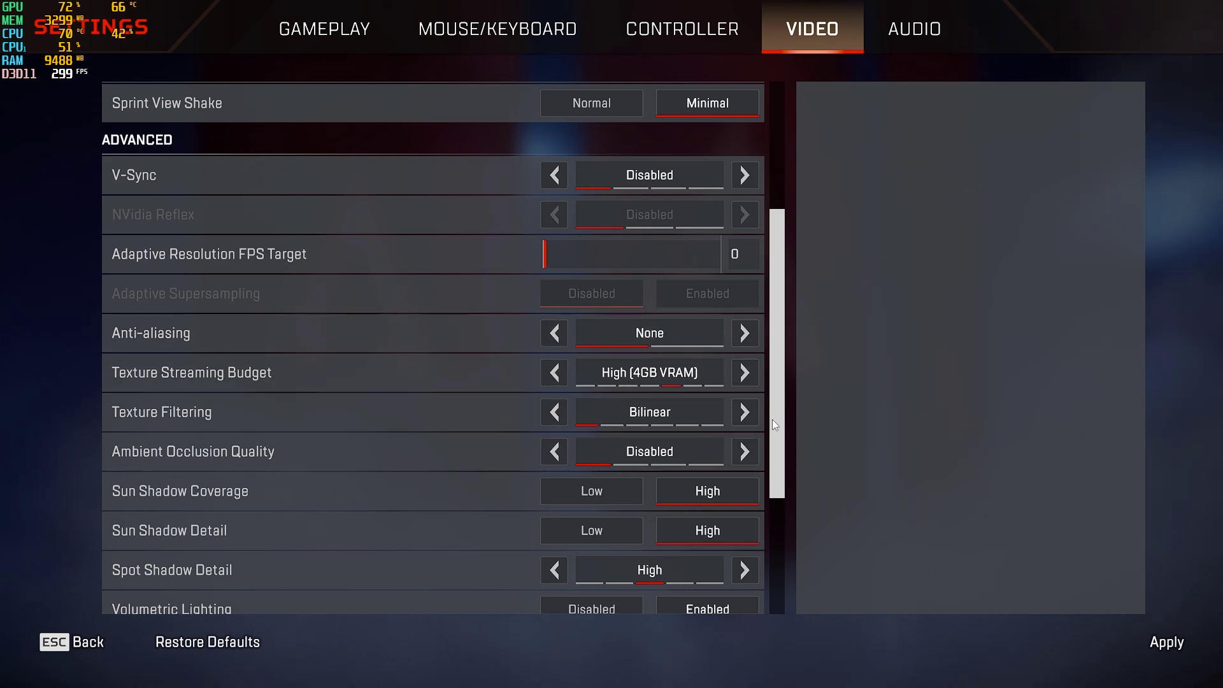
Step: Set Sun Shadow Coverage, Sun Shadow Detail and Spot Shadow Detail to Low, and disable Volumetric Lighting and Dynamic Spot Shadows
{"action": "scroll", "coordinate": [773, 419], "scroll_direction": "down", "scroll_amount": 3}
{"action": "left_click", "coordinate": [593, 393]}
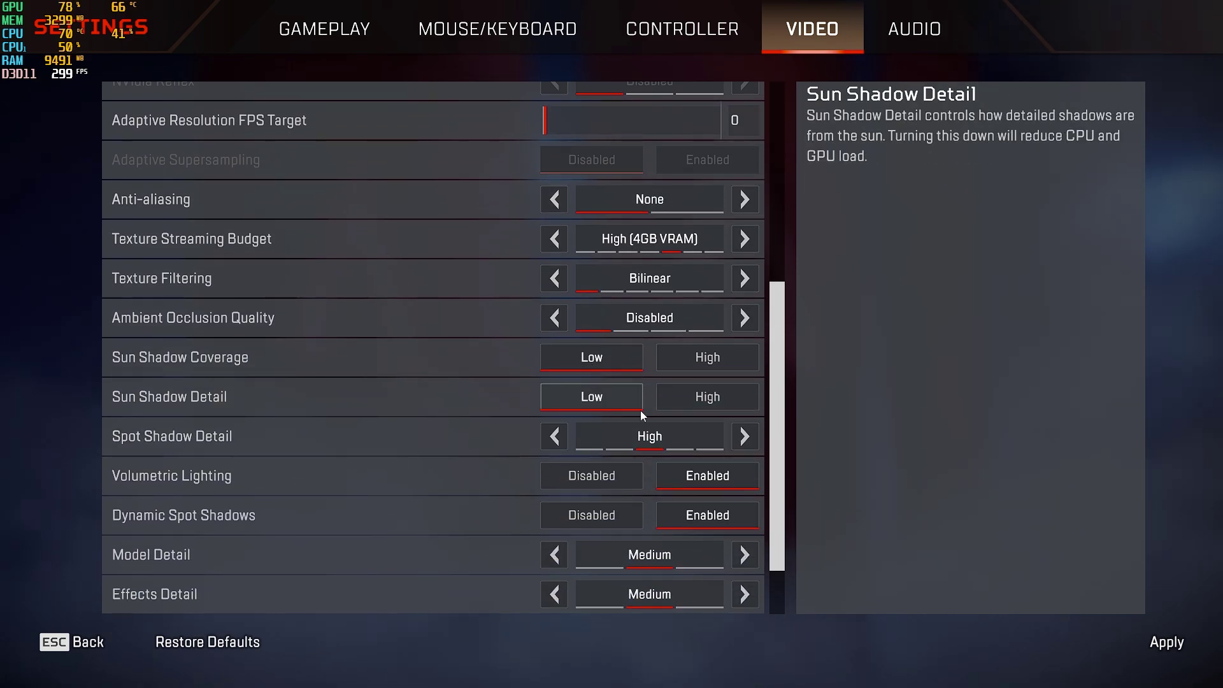
{"action": "left_click", "coordinate": [644, 439]}
{"action": "left_click", "coordinate": [609, 483]}
{"action": "left_click", "coordinate": [593, 515]}
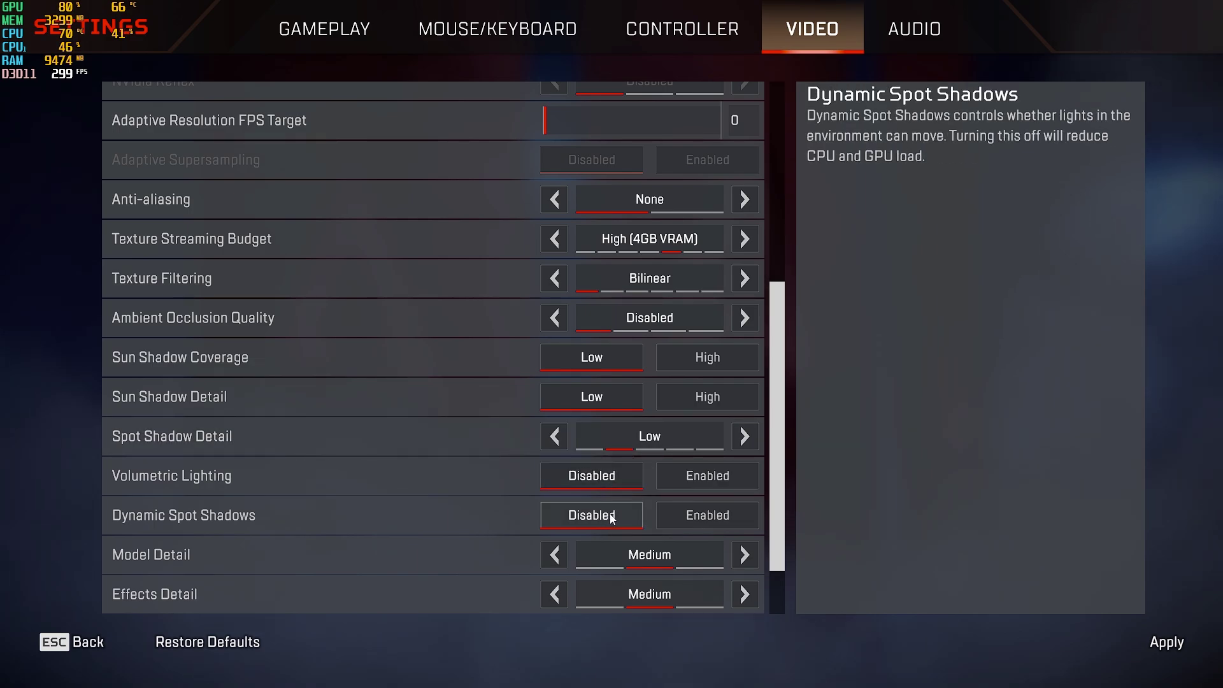
Step: Set Model Detail, Effects Detail and Ragdolls to Low and Impact Marks to Disabled, then review the video settings
{"action": "scroll", "coordinate": [778, 541], "scroll_direction": "down", "scroll_amount": 2}
{"action": "left_click", "coordinate": [560, 474]}
{"action": "left_click", "coordinate": [561, 514]}
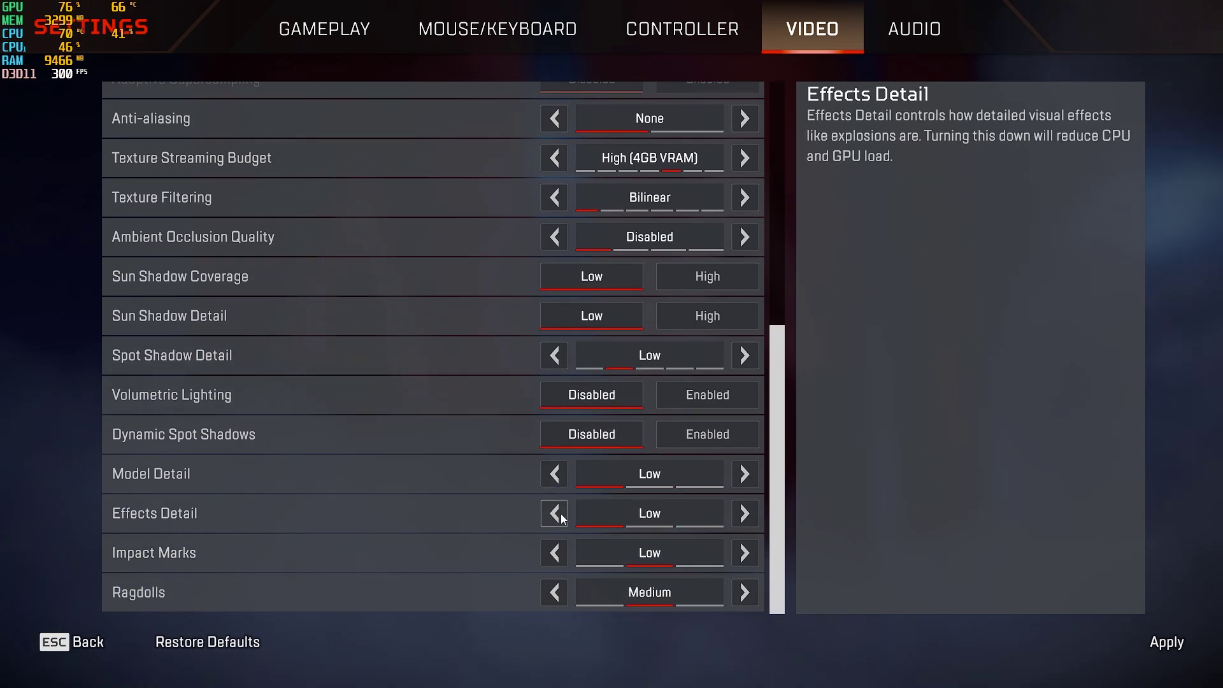
{"action": "left_click", "coordinate": [563, 551]}
{"action": "left_click", "coordinate": [560, 596]}
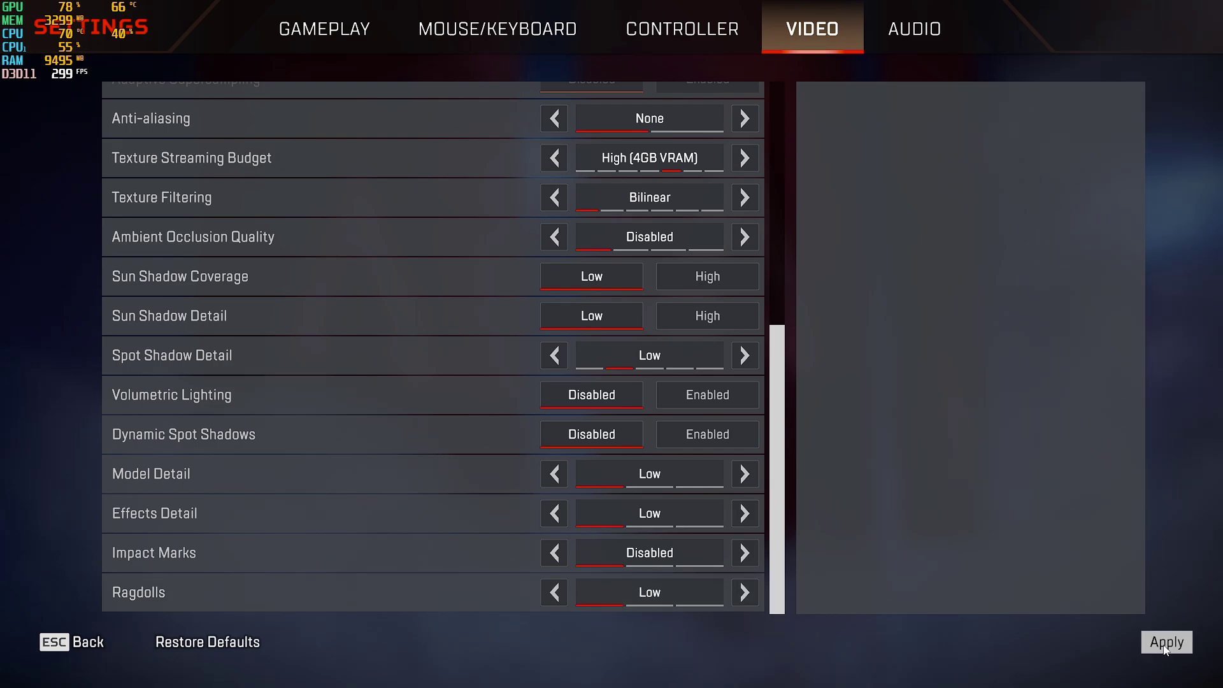
{"action": "left_click_drag", "start_coordinate": [775, 519], "coordinate": [785, 266]}
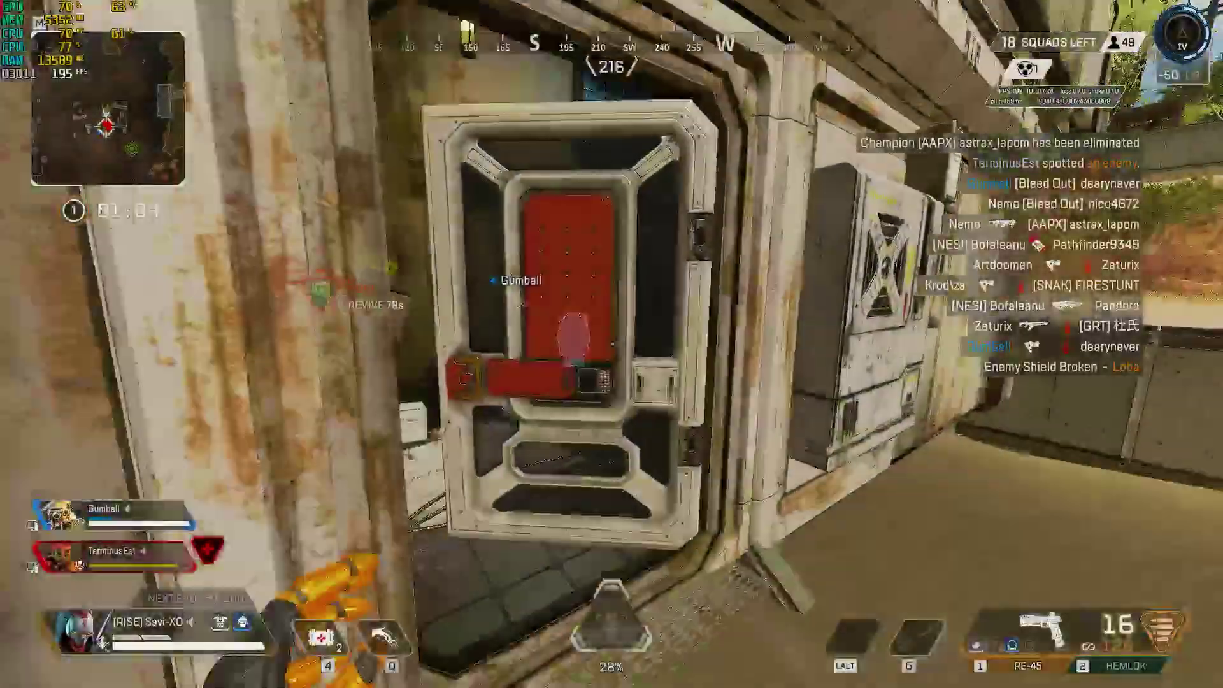
{"action": "key", "text": "w"}
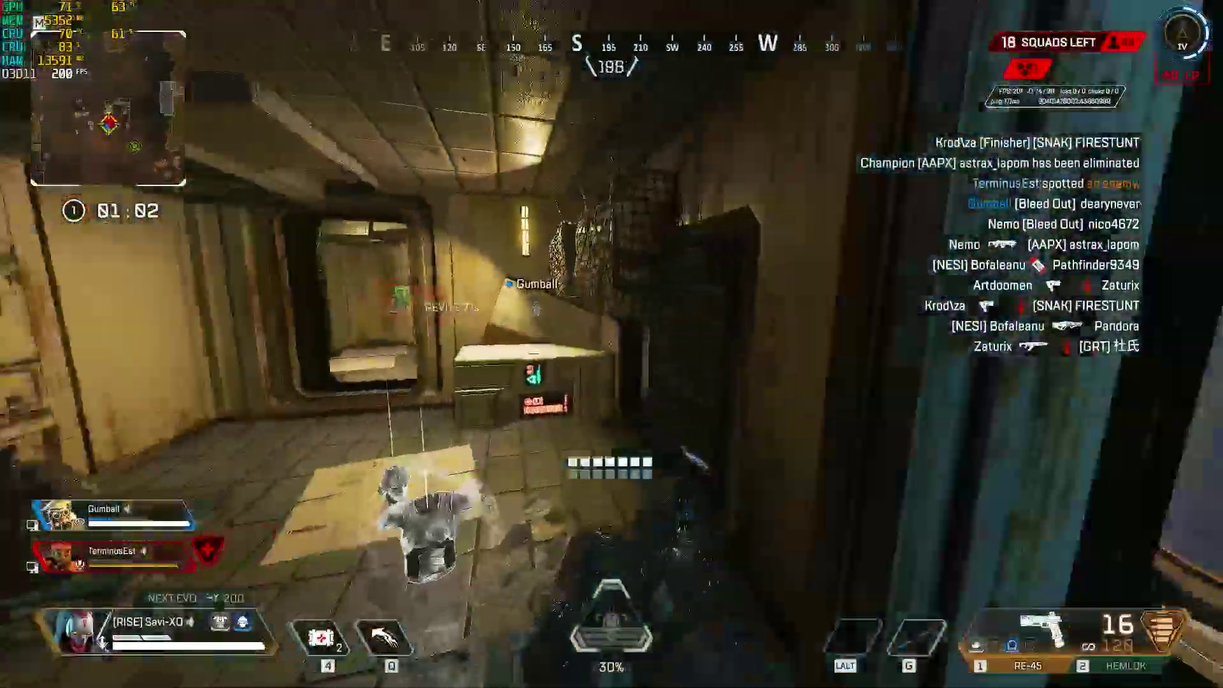
{"action": "key", "text": "w"}
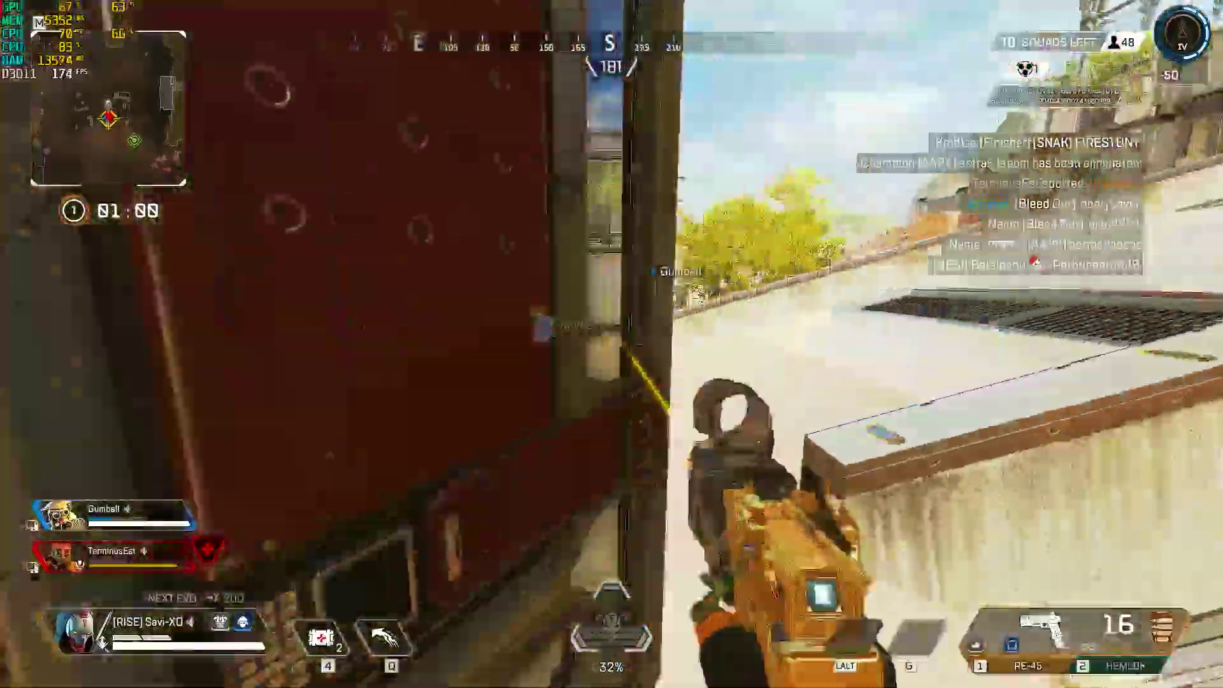
{"action": "key", "text": "w"}
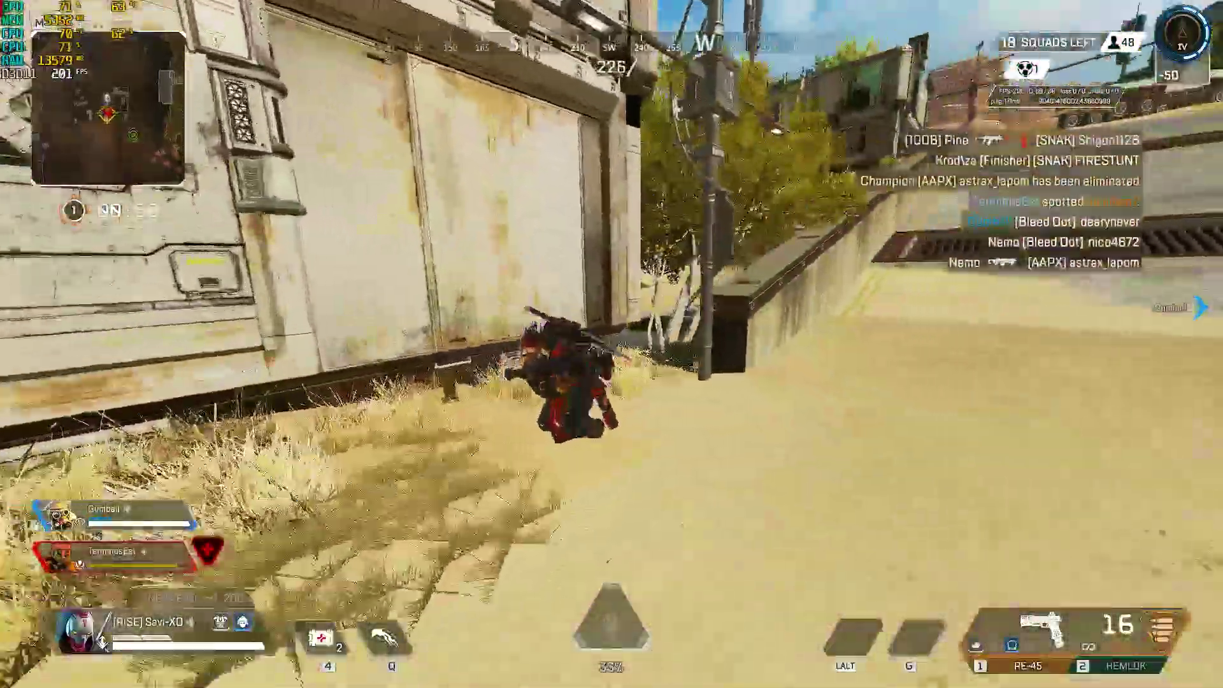
{"action": "key", "text": "w"}
{"action": "key", "text": "w"}
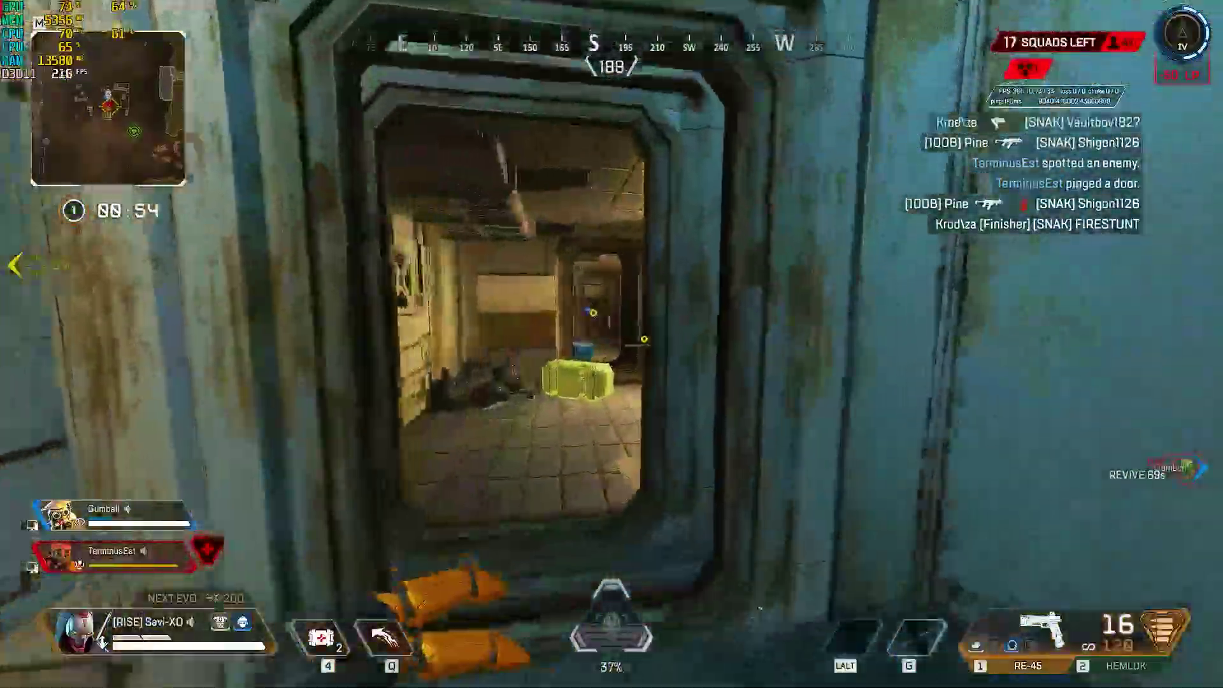
{"action": "left_click", "coordinate": [612, 344]}
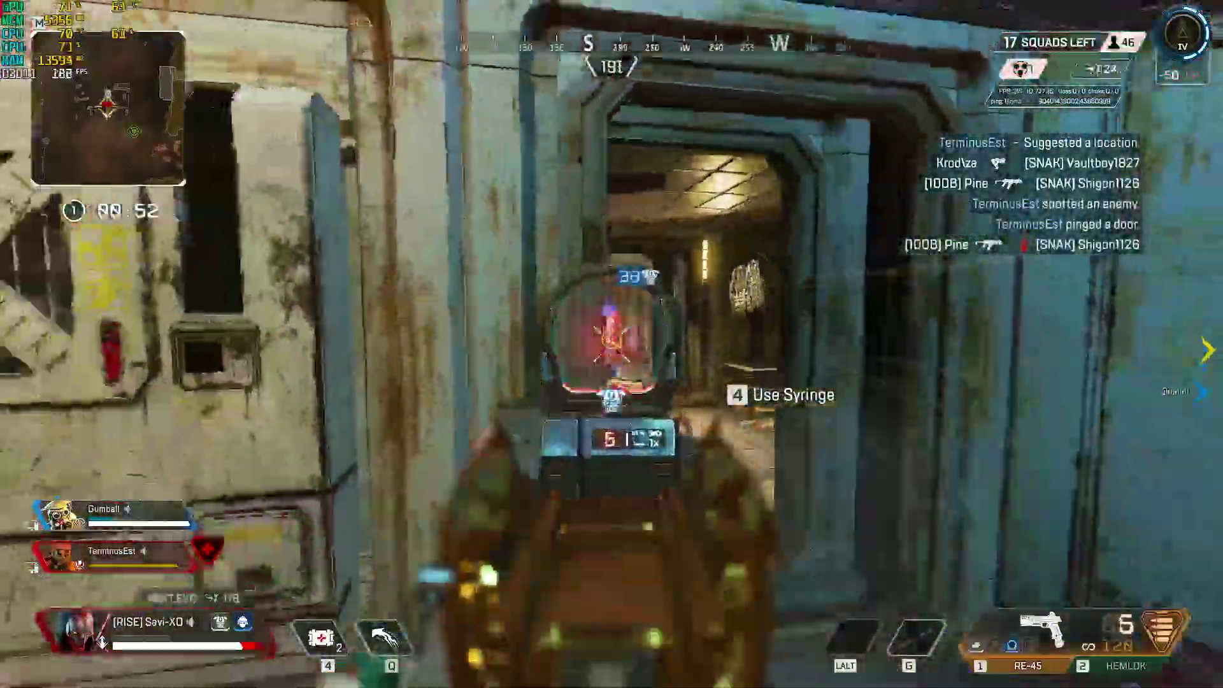
{"action": "key", "text": "r"}
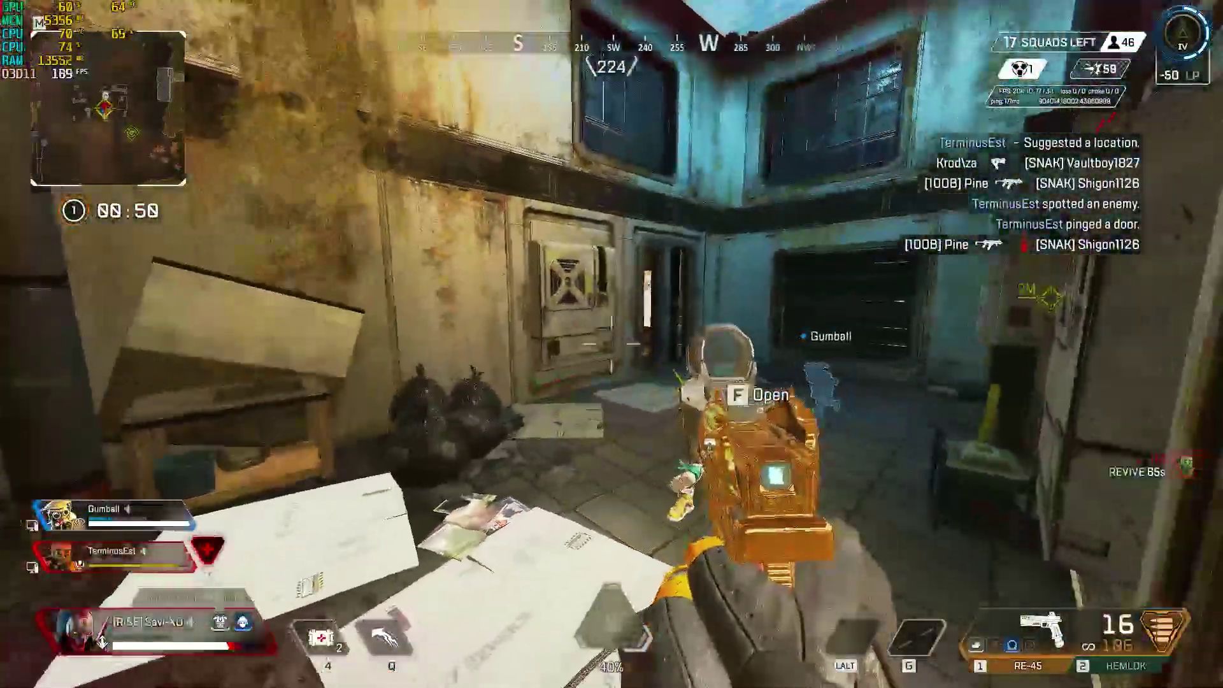
{"action": "key", "text": "w"}
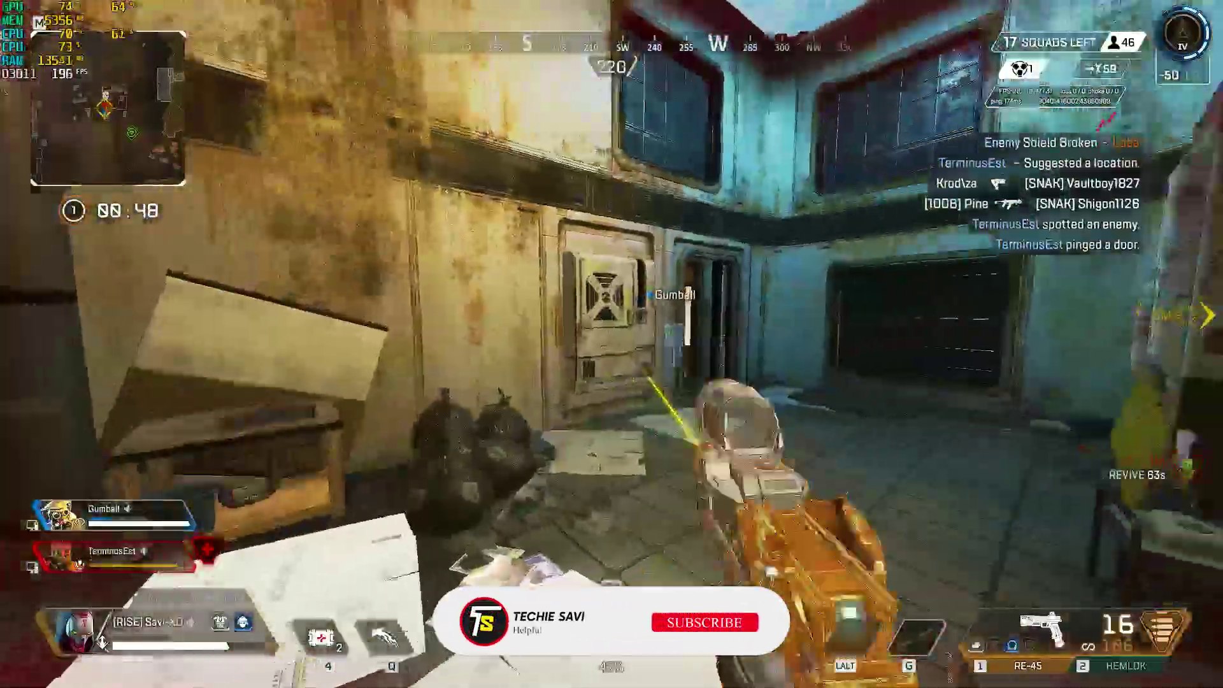
{"action": "key", "text": "4"}
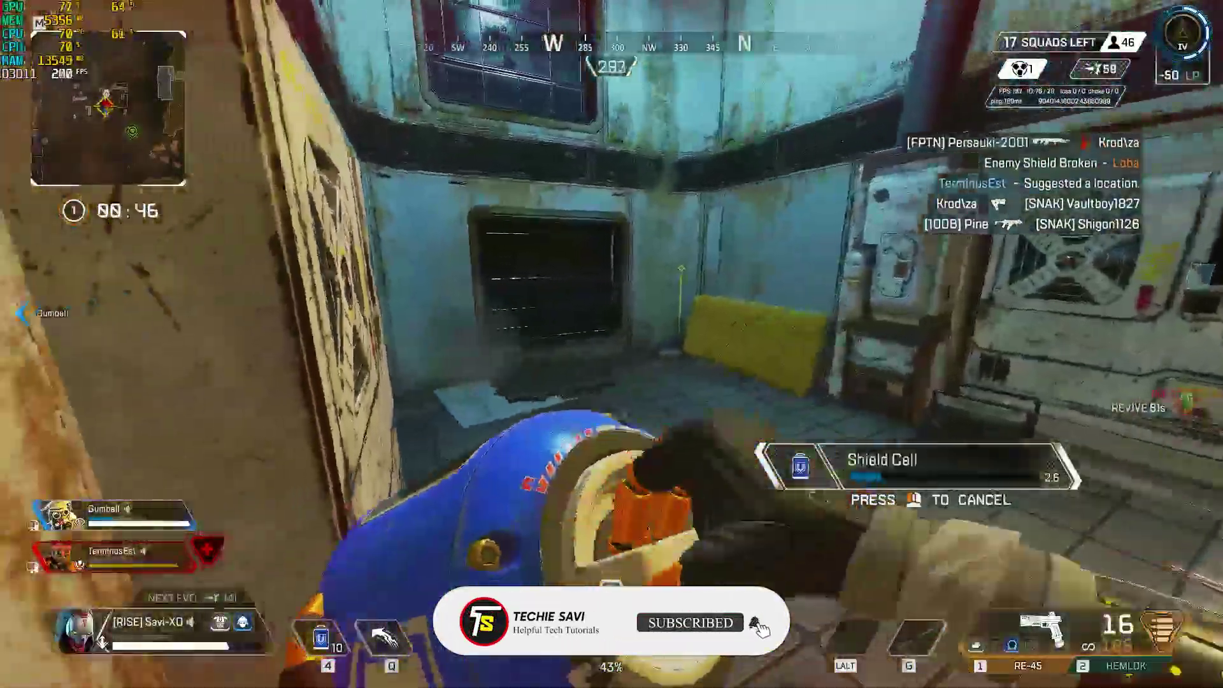
{"action": "key", "text": "w"}
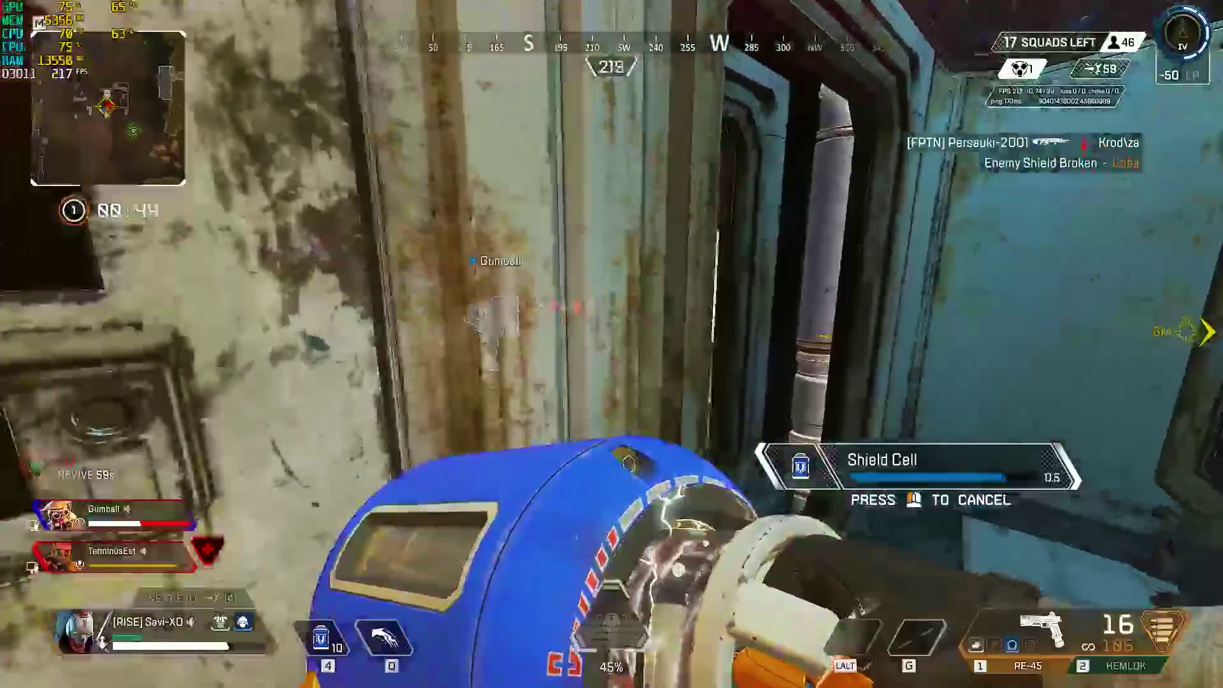
{"action": "key", "text": "w"}
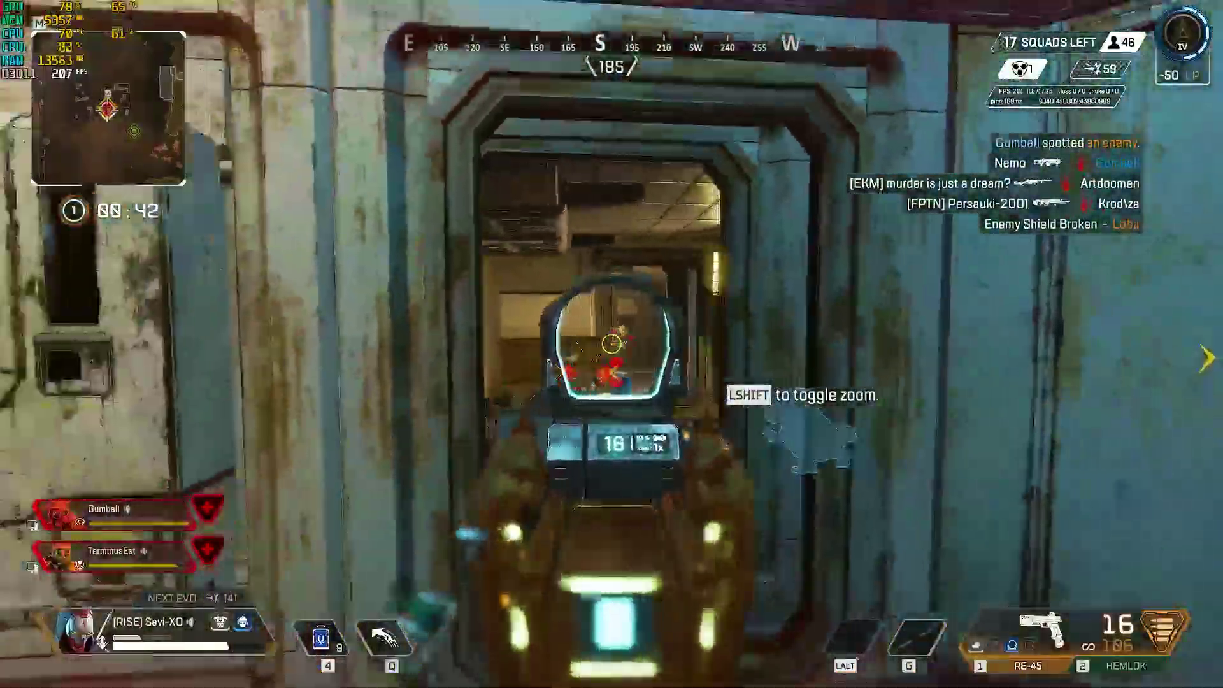
{"action": "left_click", "coordinate": [612, 344]}
{"action": "key", "text": "2"}
{"action": "left_click", "coordinate": [611, 344]}
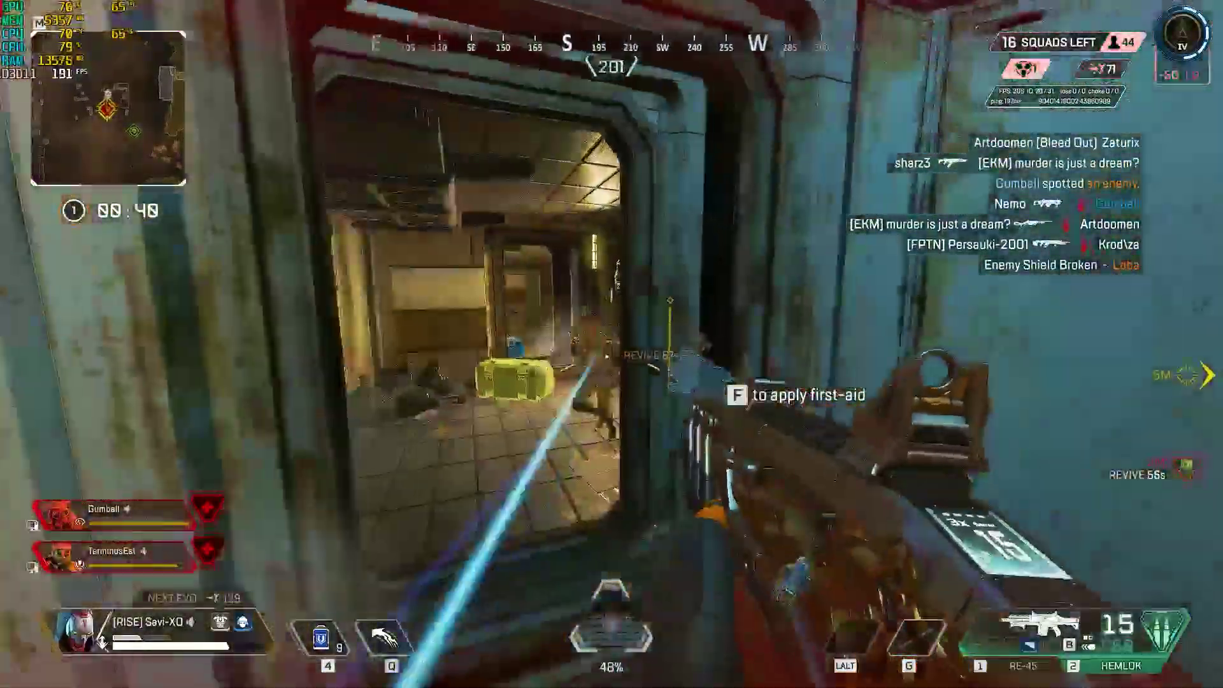
{"action": "left_click", "coordinate": [612, 345]}
{"action": "left_click", "coordinate": [612, 345]}
{"action": "left_click", "coordinate": [612, 344]}
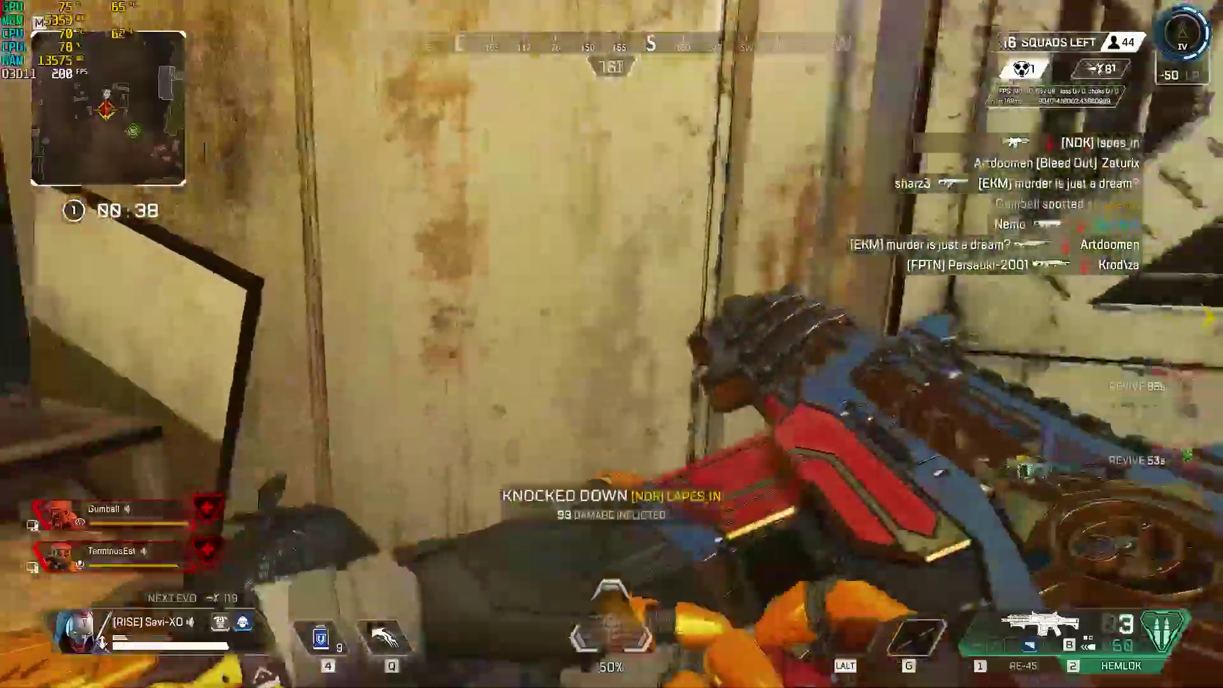